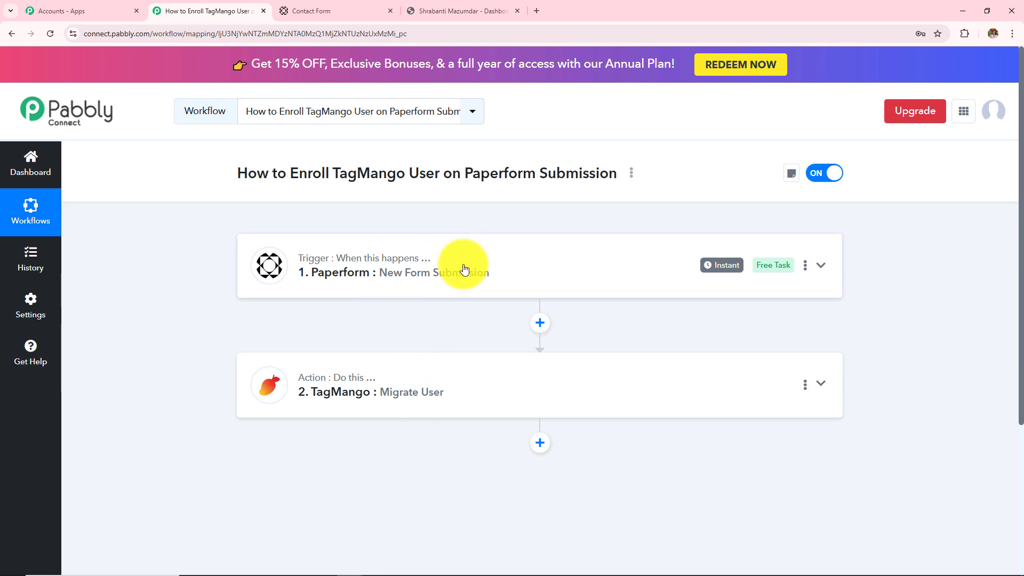
Step: Enter the test contact's first name, last name and email in the Paperform Contact Form
{"action": "left_click", "coordinate": [342, 9]}
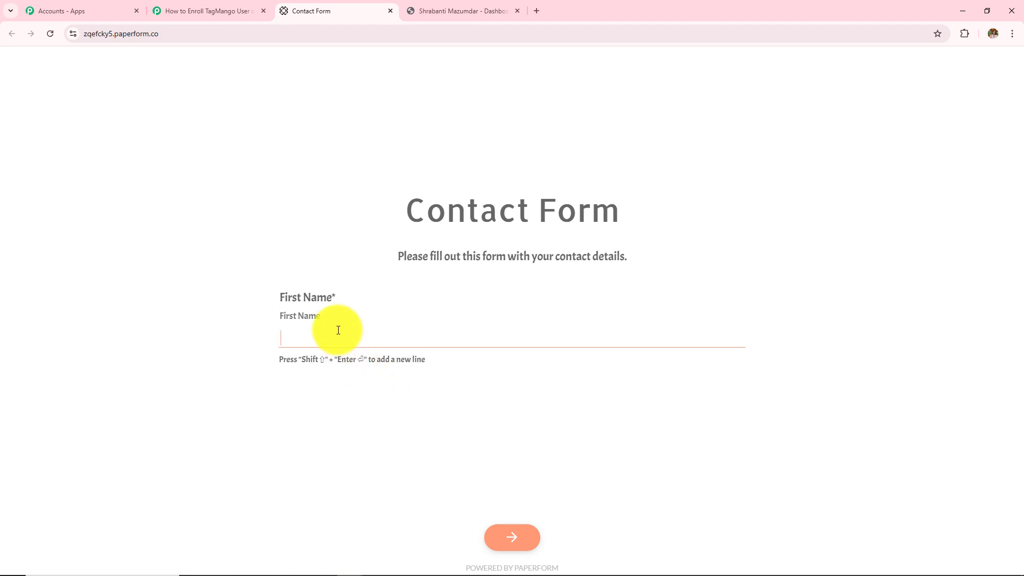
{"action": "type", "text": "Admin"}
{"action": "left_click", "coordinate": [499, 530]}
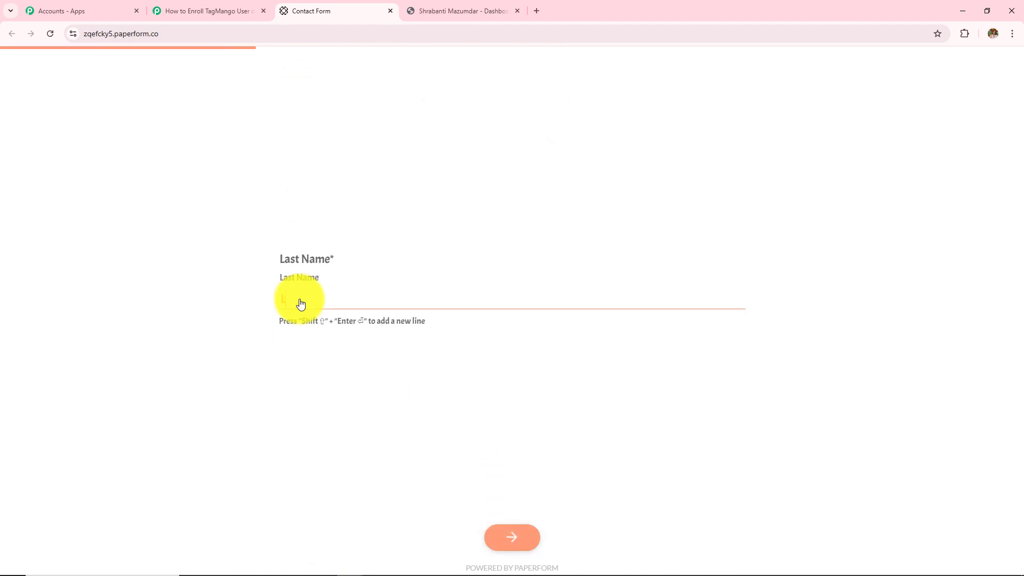
{"action": "type", "text": "Lead"}
{"action": "key", "text": "Return"}
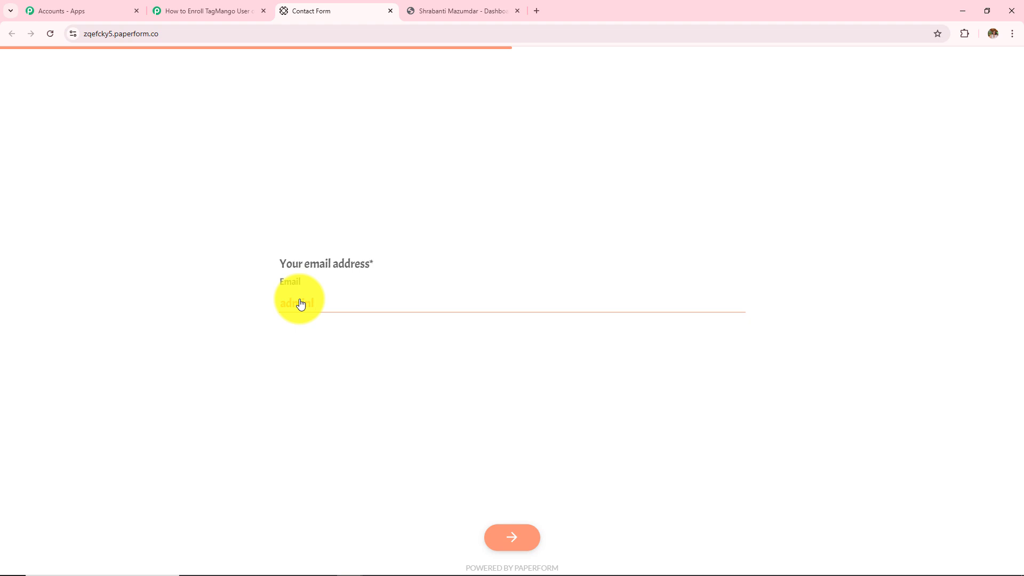
{"action": "type", "text": "d@"}
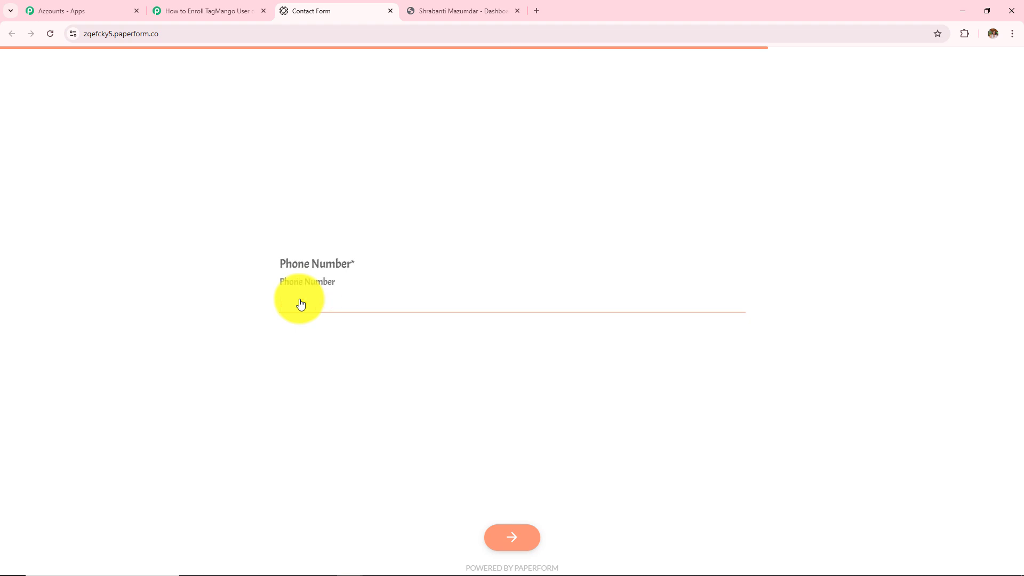
Step: Add the contact's phone number and city, then submit to reach 'Submission successful'
{"action": "type", "text": "9090909090"}
{"action": "key", "text": "Return"}
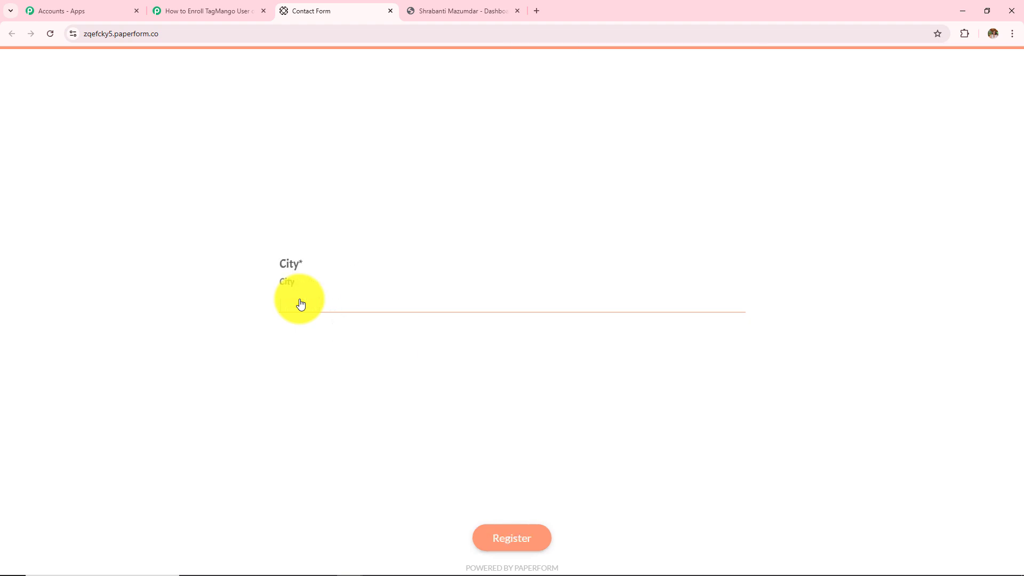
{"action": "type", "text": "Bhopal"}
{"action": "left_click", "coordinate": [486, 536]}
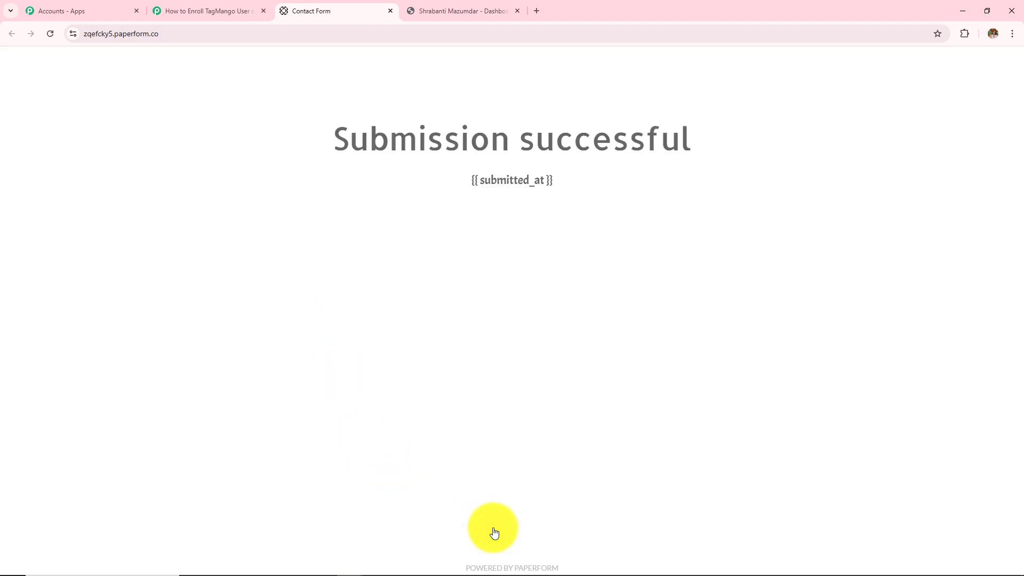
{"action": "left_click_drag", "start_coordinate": [321, 146], "coordinate": [714, 129]}
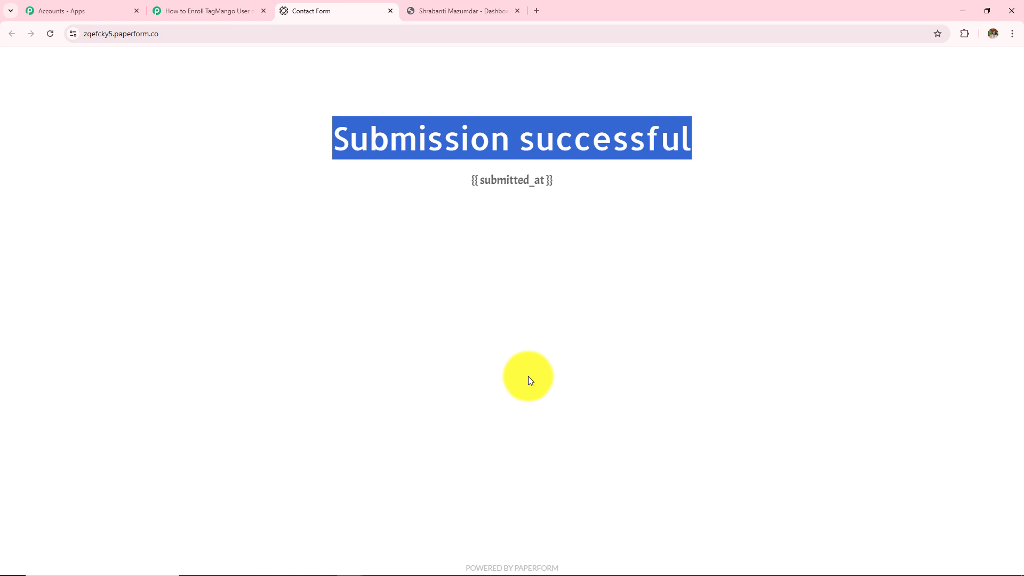
Step: Reload the TagMango Customers page and check the new contact's email at the top
{"action": "left_click", "coordinate": [435, 10]}
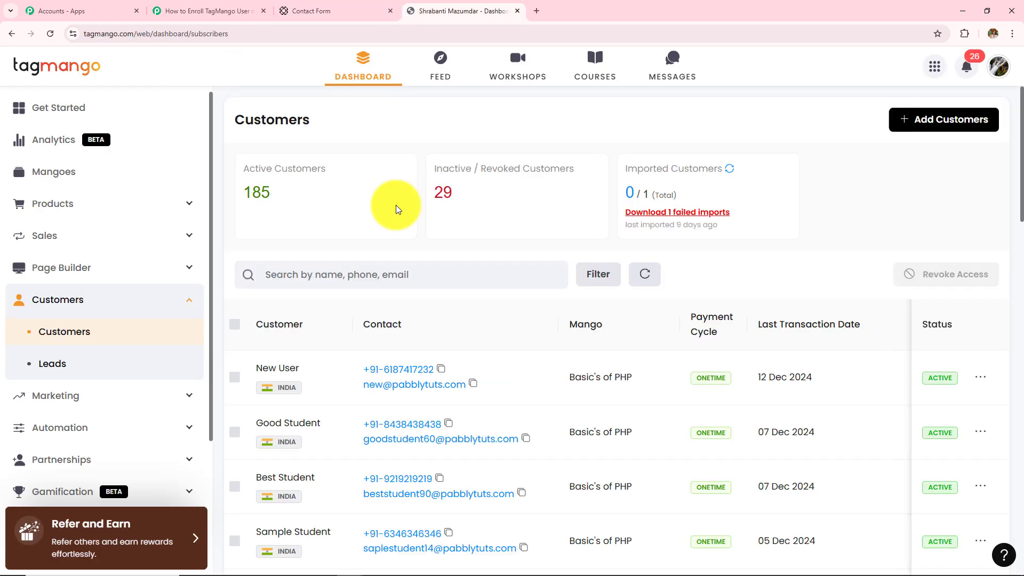
{"action": "left_click", "coordinate": [49, 33]}
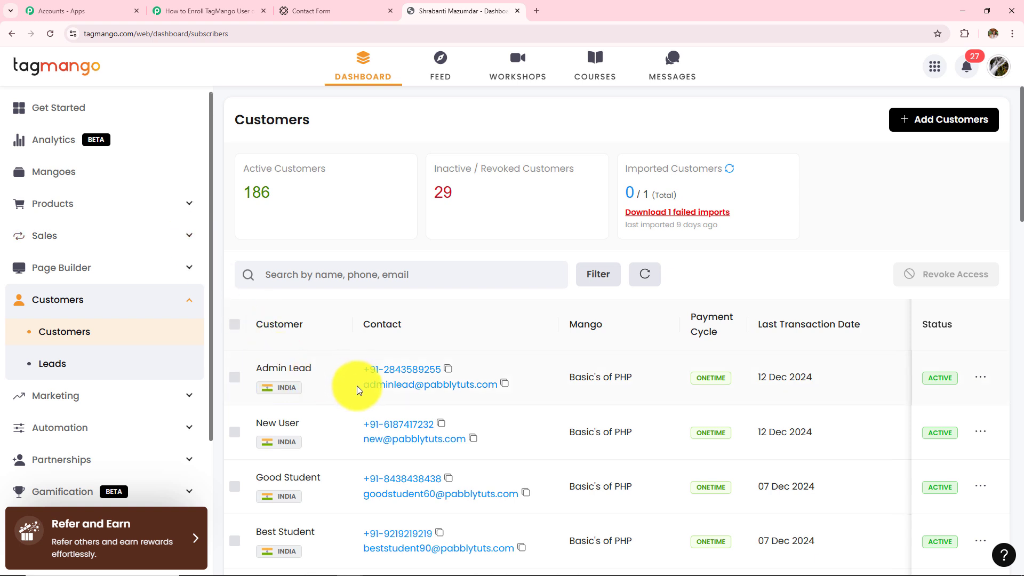
{"action": "left_click_drag", "start_coordinate": [360, 384], "coordinate": [533, 399]}
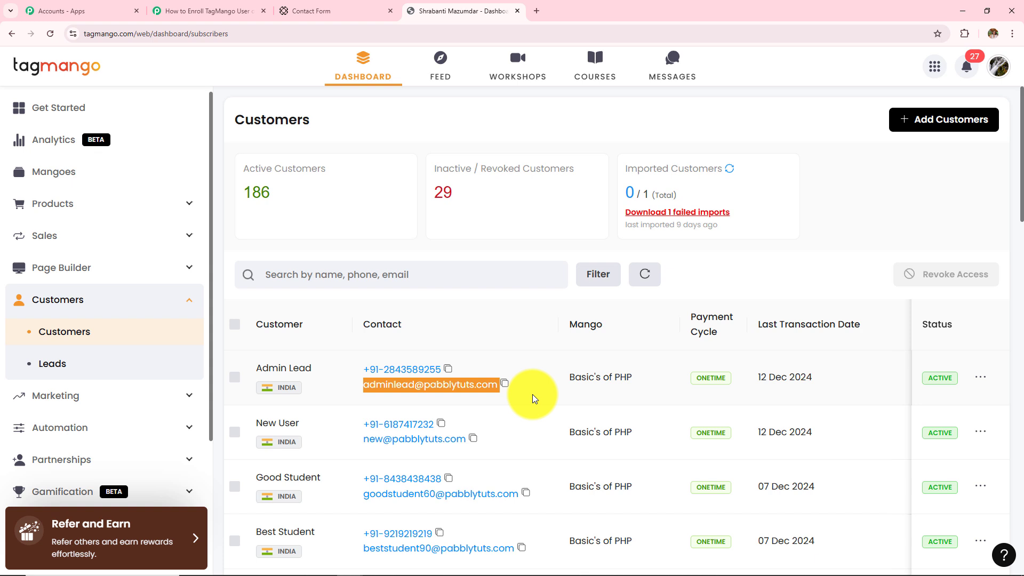
{"action": "left_click", "coordinate": [532, 395]}
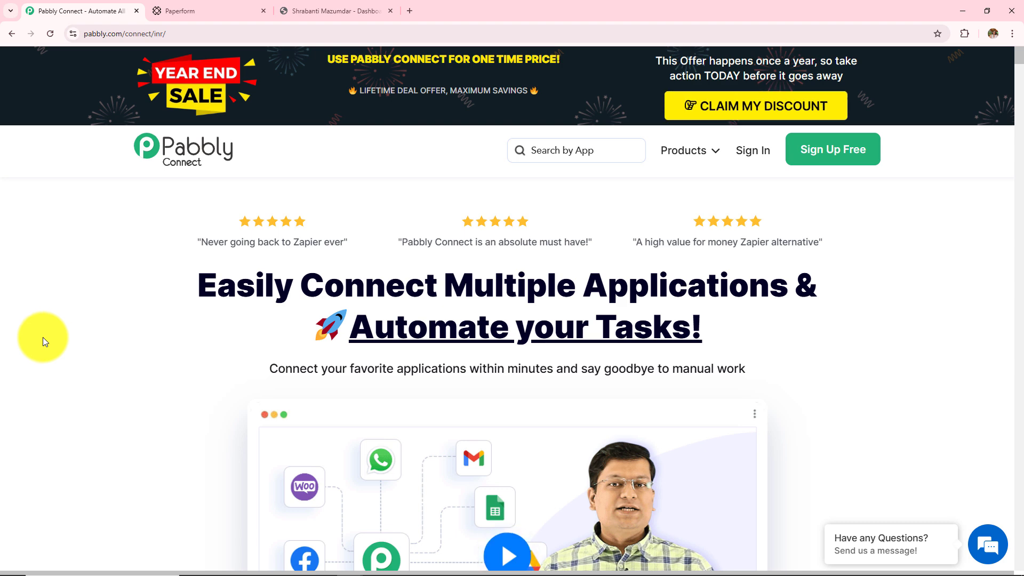
Step: Sign in to the Pabbly account from the Pabbly Connect homepage
{"action": "left_click", "coordinate": [150, 33]}
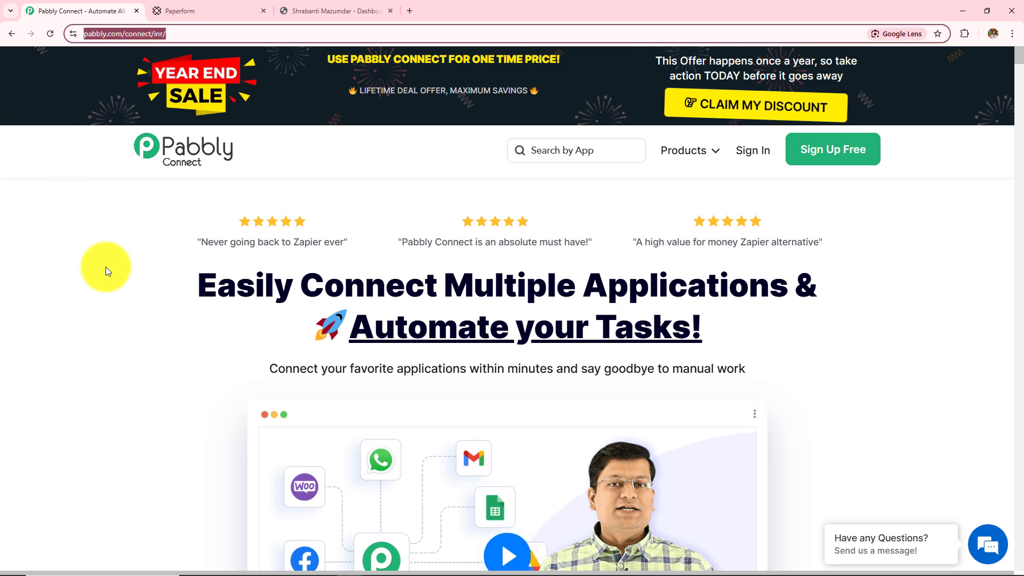
{"action": "left_click", "coordinate": [105, 266]}
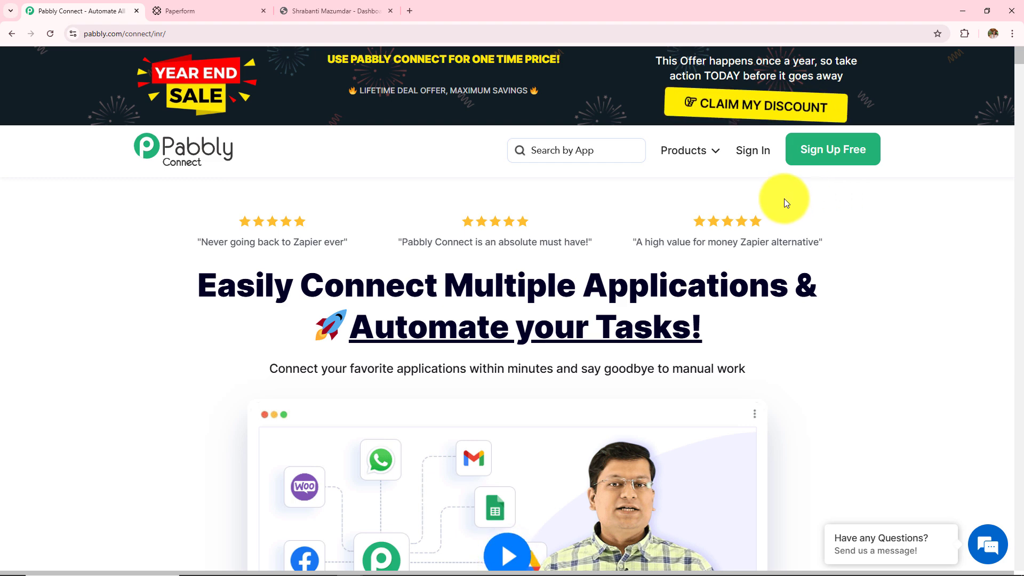
{"action": "left_click", "coordinate": [752, 151]}
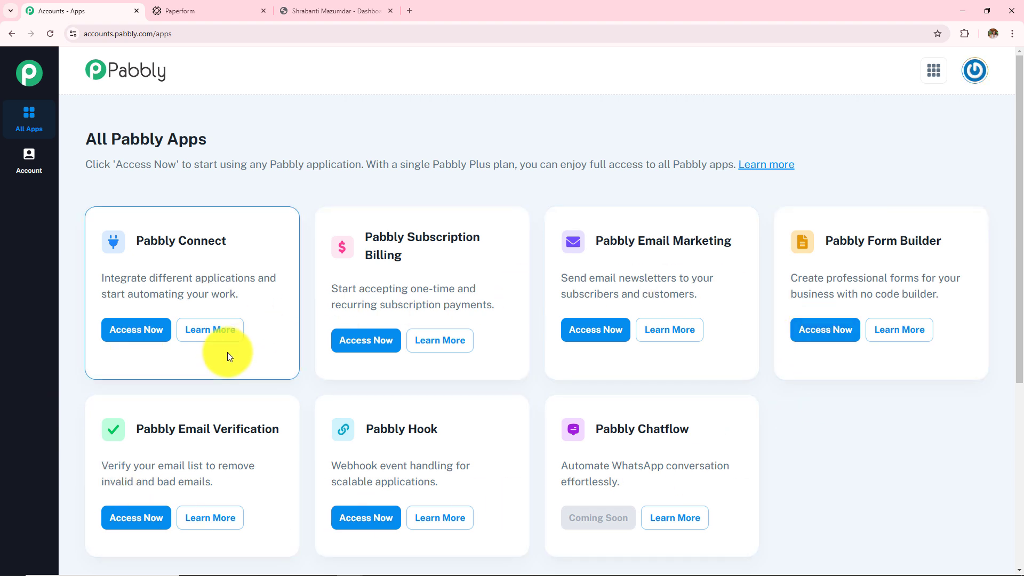
Step: Open Pabbly Connect from the apps list and review its Folders and All Workflow sections
{"action": "left_click", "coordinate": [122, 338]}
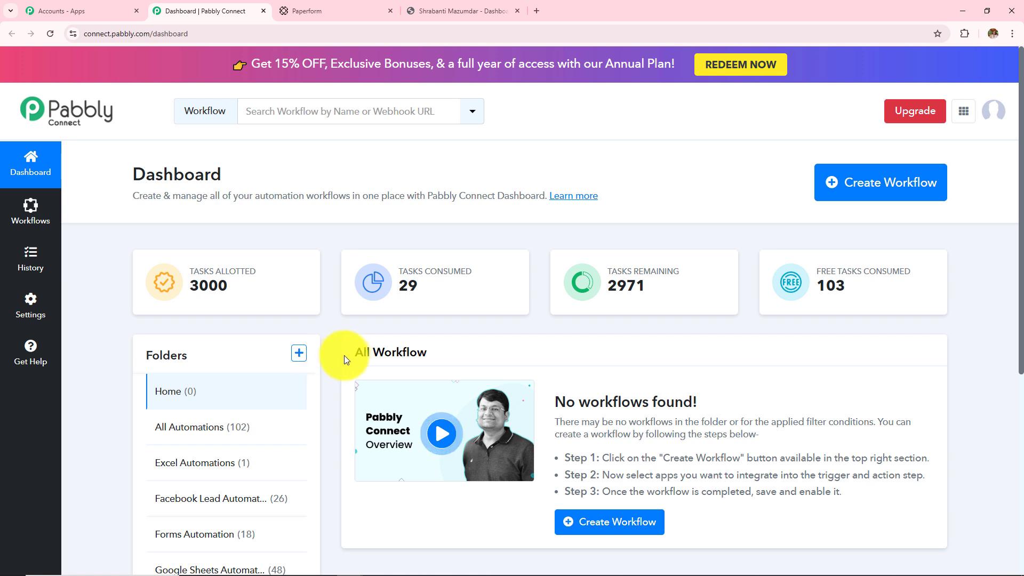
{"action": "left_click_drag", "start_coordinate": [351, 353], "coordinate": [468, 367]}
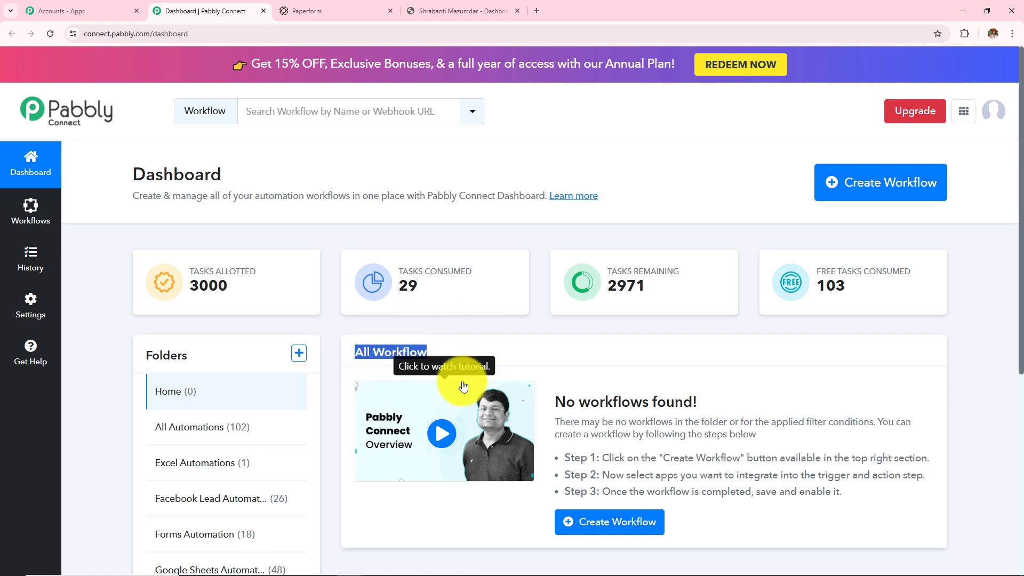
{"action": "left_click_drag", "start_coordinate": [143, 356], "coordinate": [235, 368]}
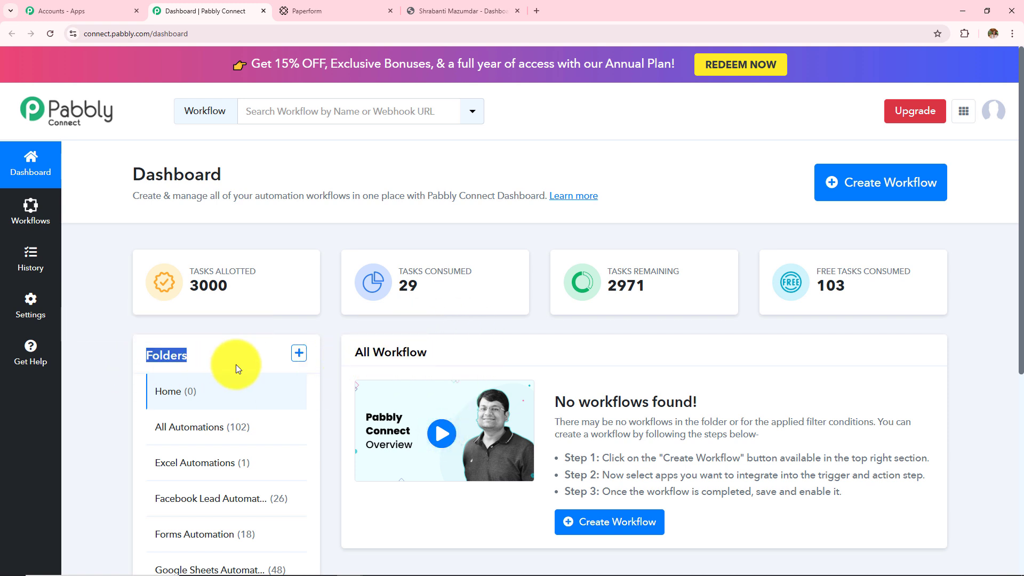
{"action": "scroll", "coordinate": [245, 498], "scroll_direction": "down", "scroll_amount": 2}
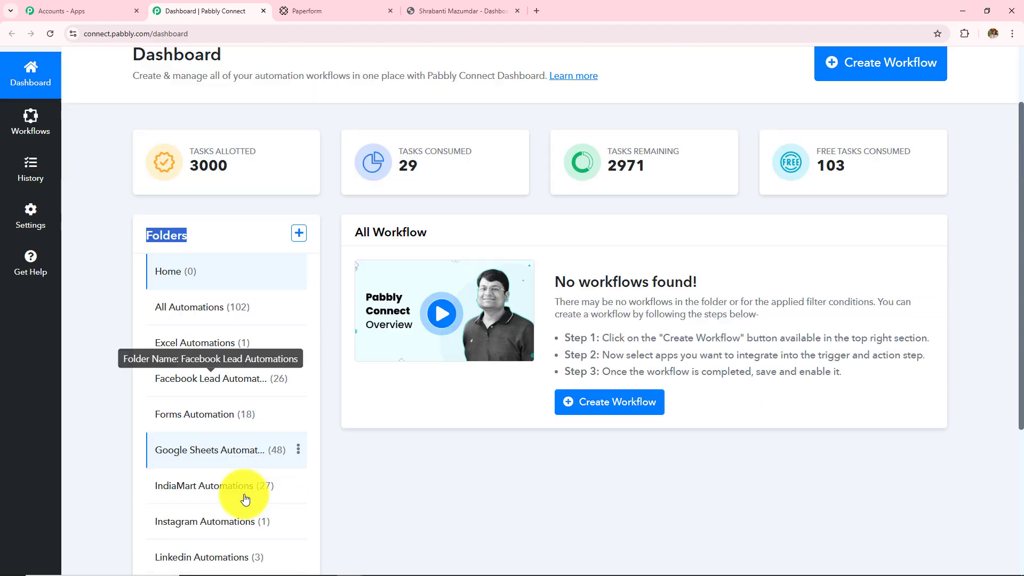
{"action": "scroll", "coordinate": [245, 499], "scroll_direction": "down", "scroll_amount": 2}
{"action": "scroll", "coordinate": [247, 494], "scroll_direction": "up", "scroll_amount": 4}
Step: Open the Create Folder form, review its fields, and close it without creating a folder
{"action": "left_click", "coordinate": [295, 358]}
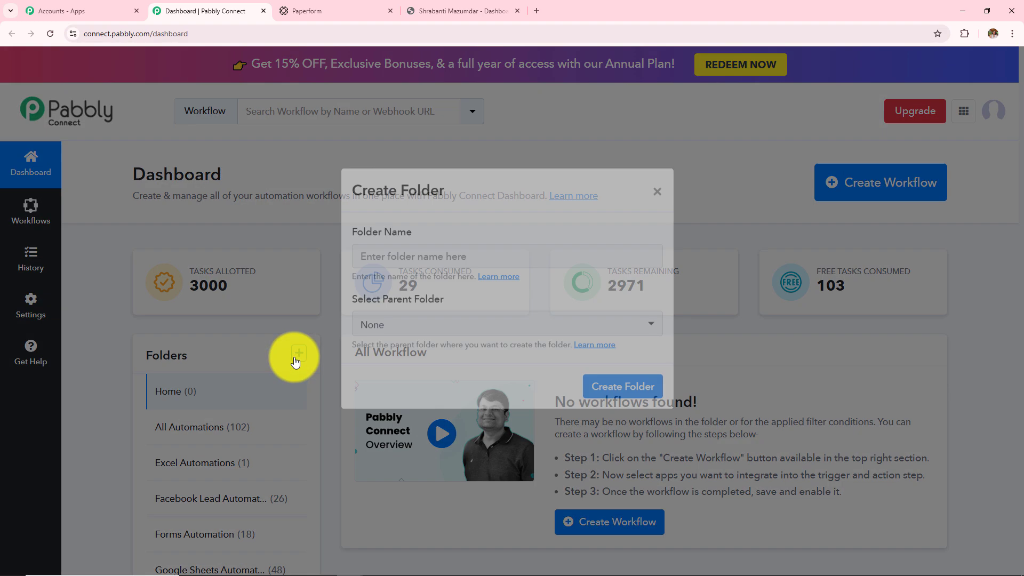
{"action": "left_click_drag", "start_coordinate": [349, 254], "coordinate": [432, 265]}
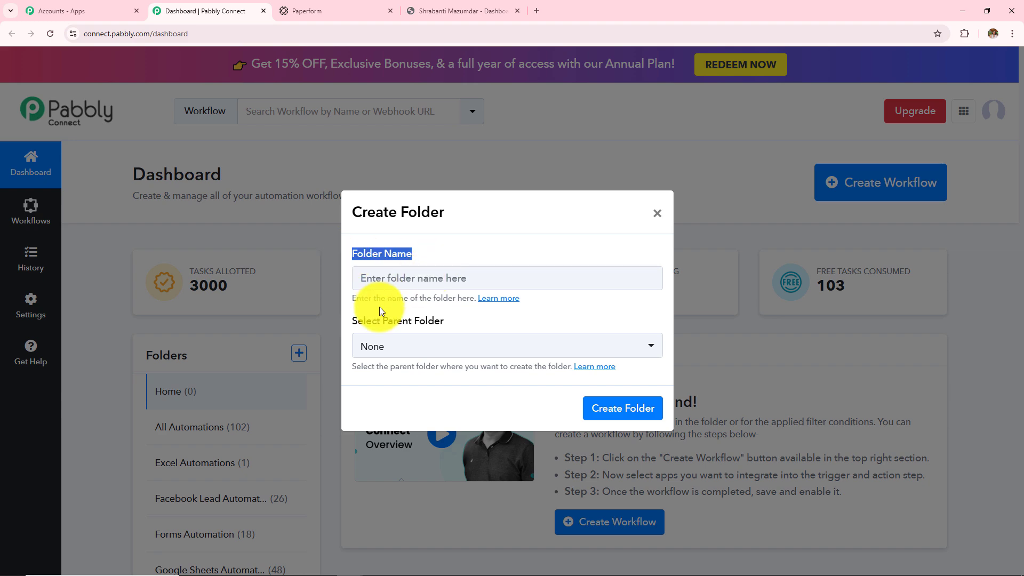
{"action": "left_click_drag", "start_coordinate": [353, 320], "coordinate": [497, 329]}
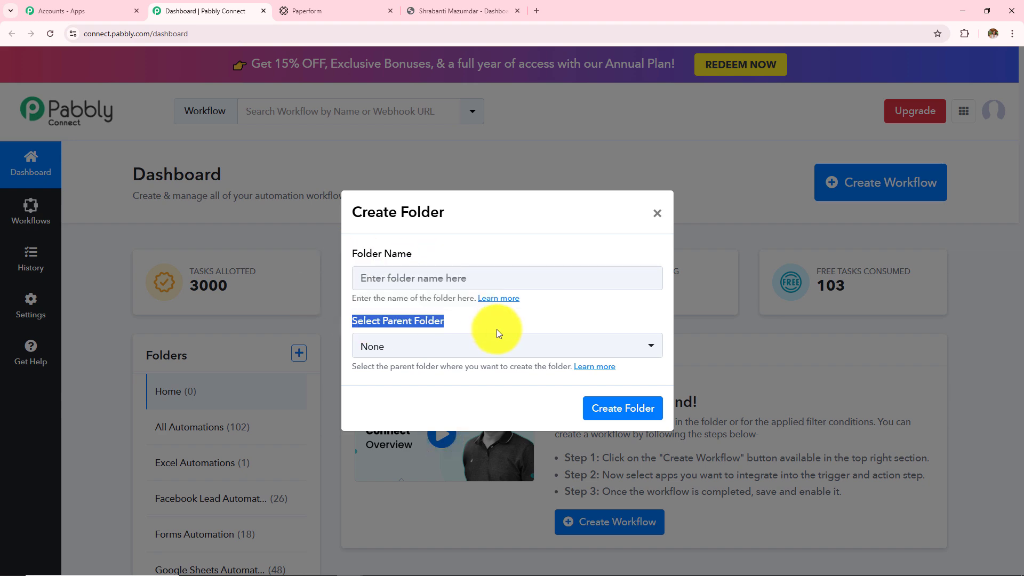
{"action": "left_click", "coordinate": [658, 215]}
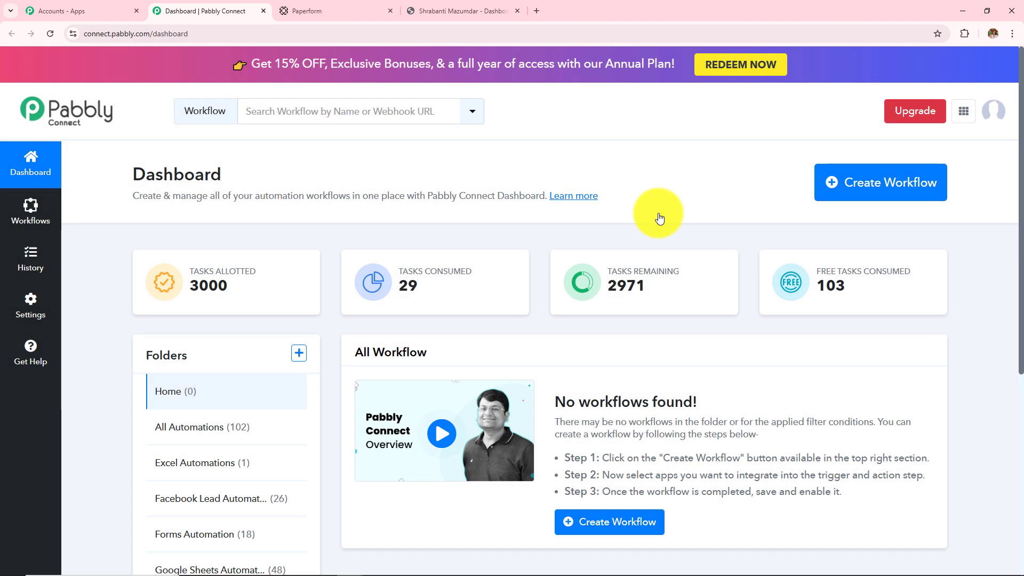
Step: Start a new workflow named 'How to Enroll TagMango User on Paperform Submission'
{"action": "left_click", "coordinate": [891, 195]}
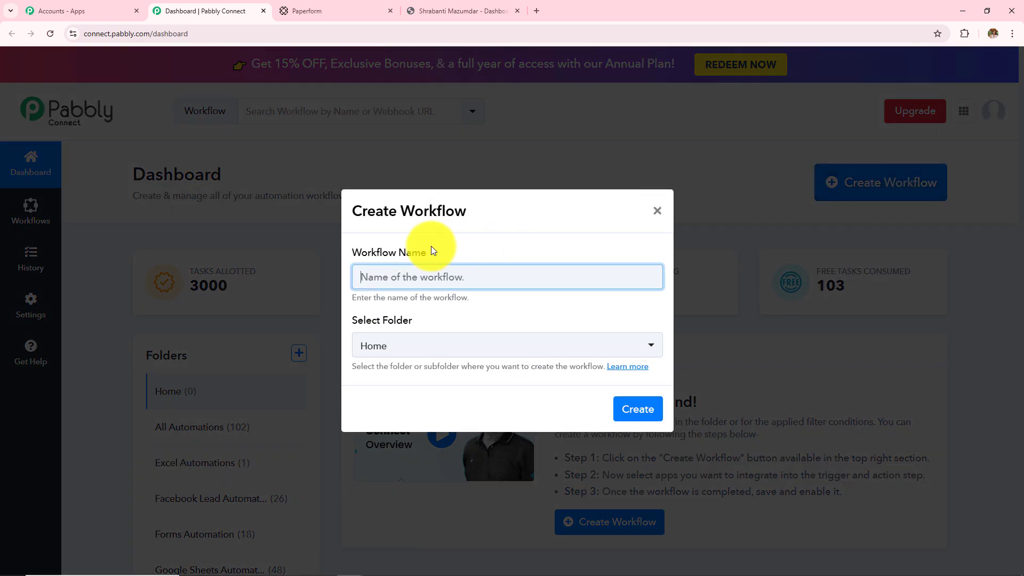
{"action": "left_click_drag", "start_coordinate": [350, 255], "coordinate": [448, 255]}
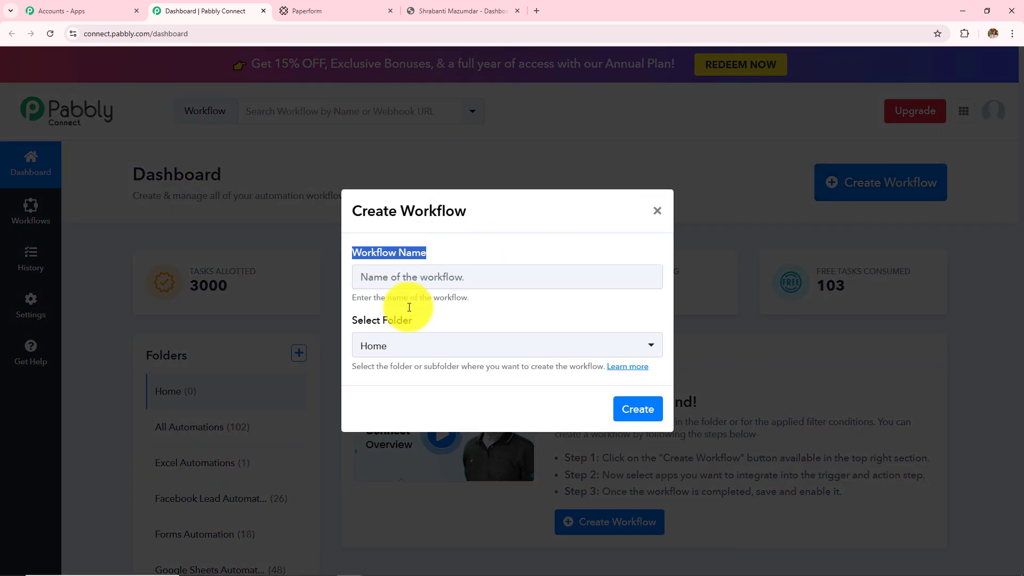
{"action": "left_click_drag", "start_coordinate": [349, 321], "coordinate": [438, 320]}
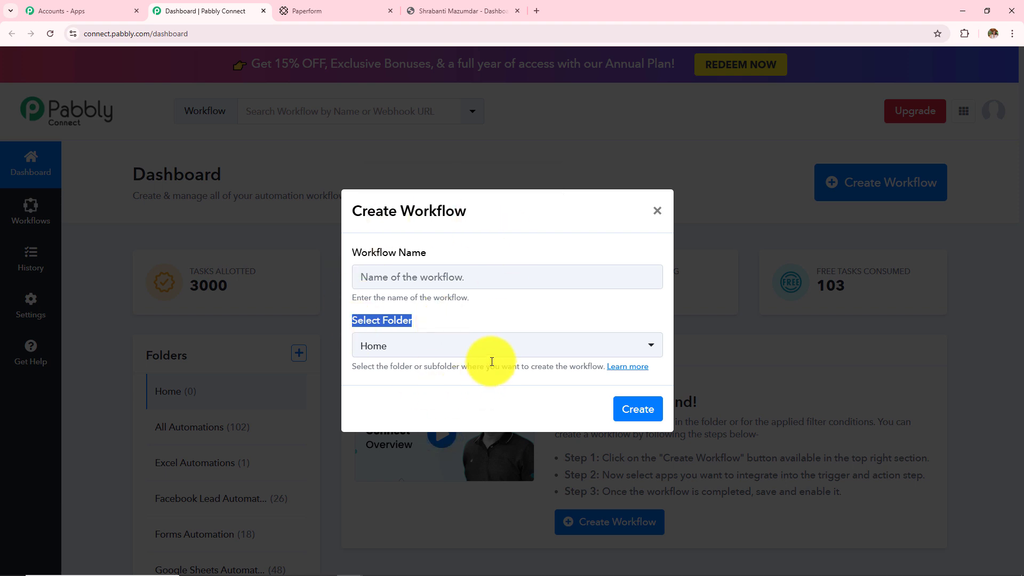
{"action": "left_click", "coordinate": [423, 275]}
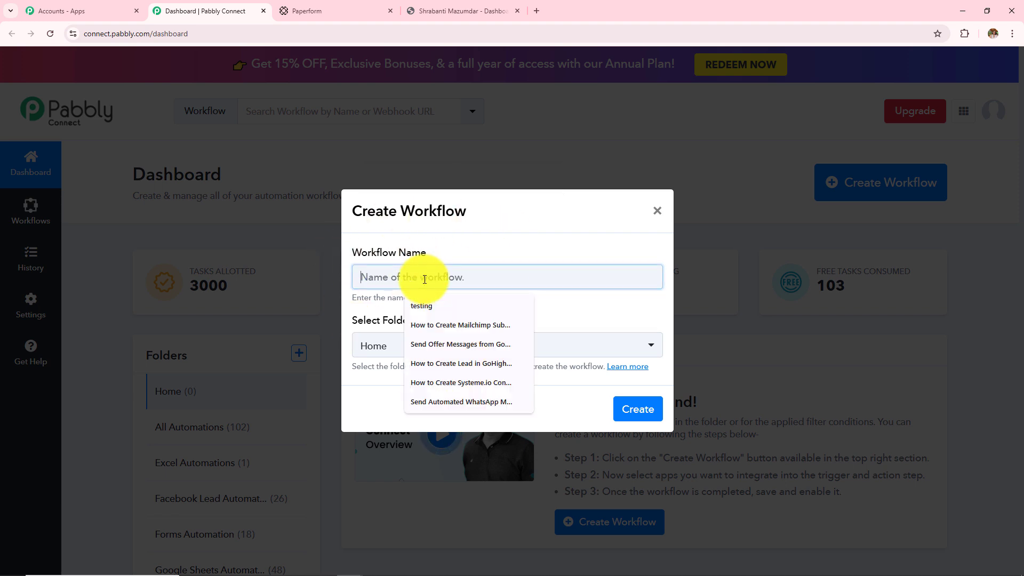
{"action": "type", "text": "How to Enroll TagMango User on Paperform Submission"}
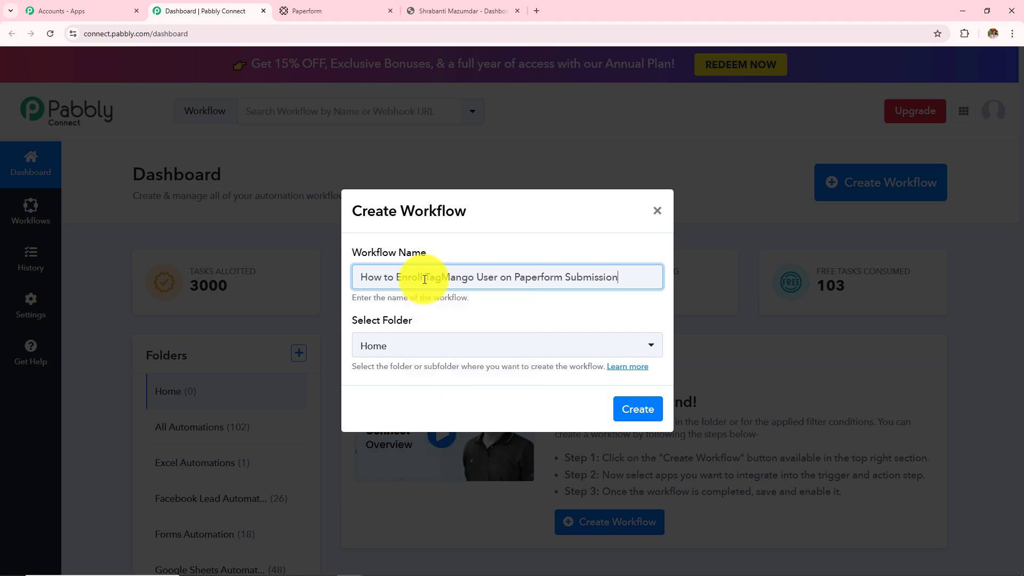
Step: Place the workflow in the Forms Automation folder and create it
{"action": "left_click", "coordinate": [415, 351]}
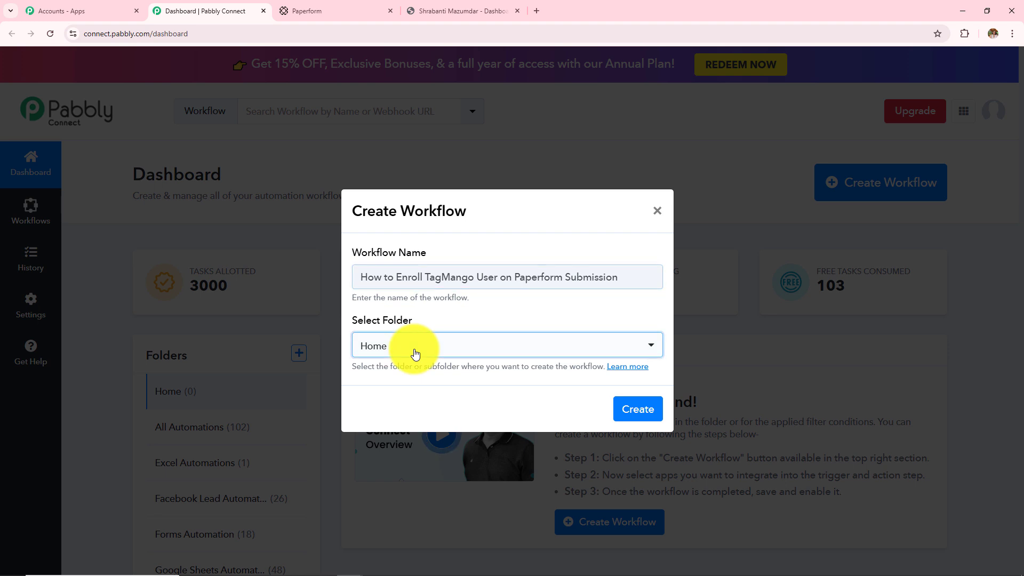
{"action": "left_click", "coordinate": [415, 353]}
{"action": "scroll", "coordinate": [436, 266], "scroll_direction": "down", "scroll_amount": 1}
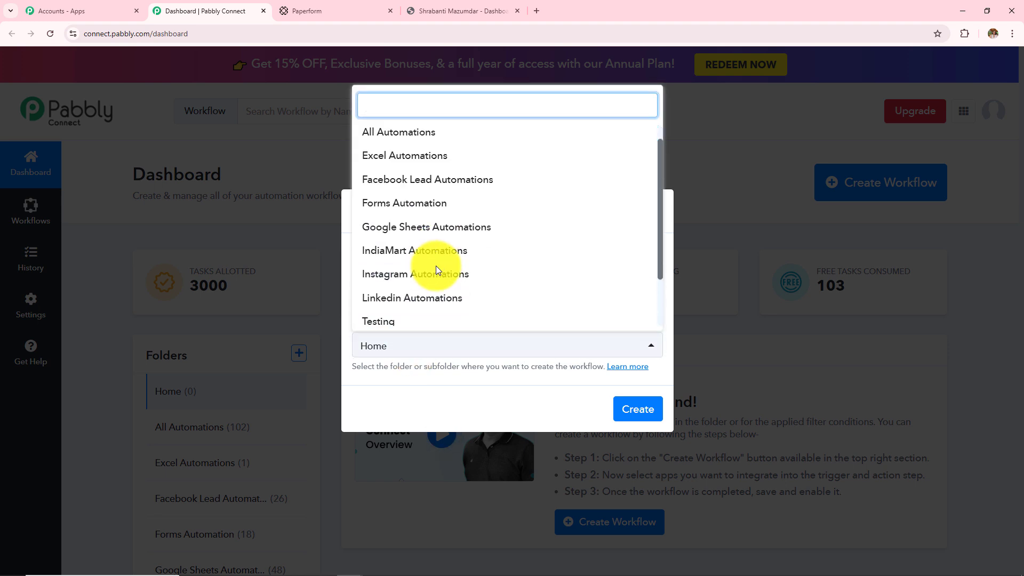
{"action": "scroll", "coordinate": [436, 265], "scroll_direction": "down", "scroll_amount": 2}
{"action": "scroll", "coordinate": [436, 266], "scroll_direction": "up", "scroll_amount": 3}
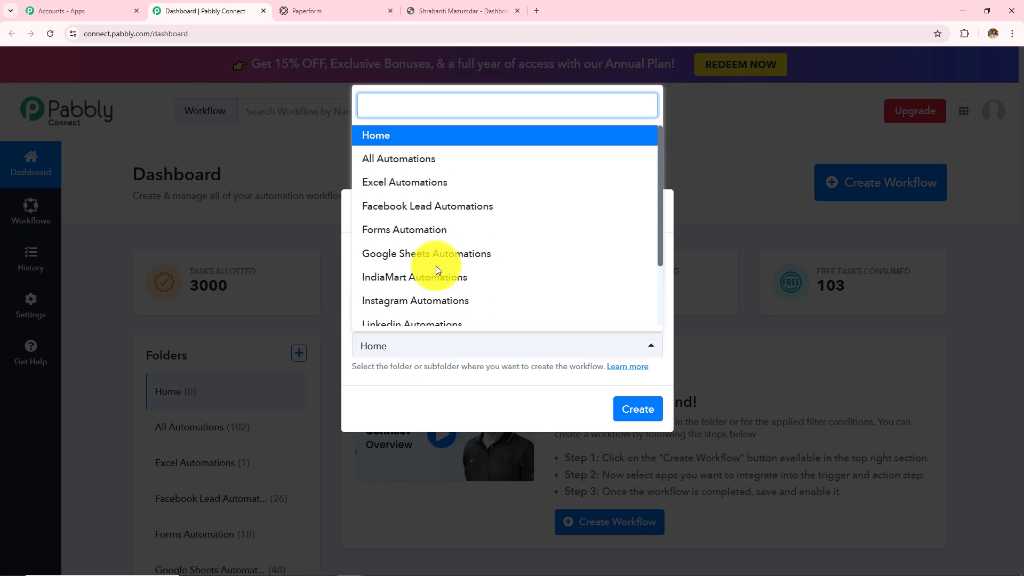
{"action": "left_click", "coordinate": [418, 229]}
{"action": "left_click_drag", "start_coordinate": [488, 277], "coordinate": [635, 407]}
{"action": "left_click", "coordinate": [634, 408]}
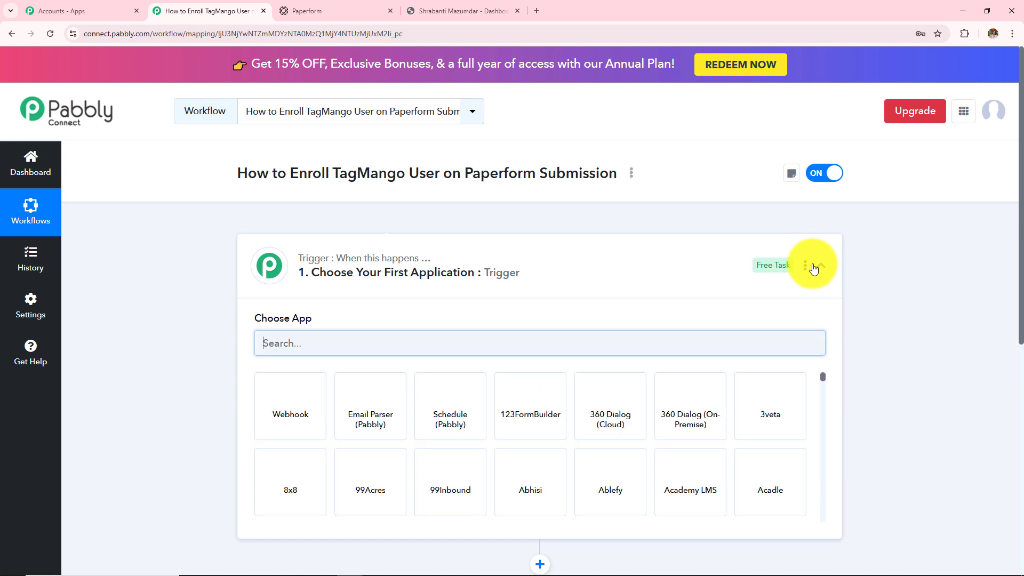
Step: Collapse the trigger step's app chooser and review the new workflow's title
{"action": "left_click", "coordinate": [819, 269]}
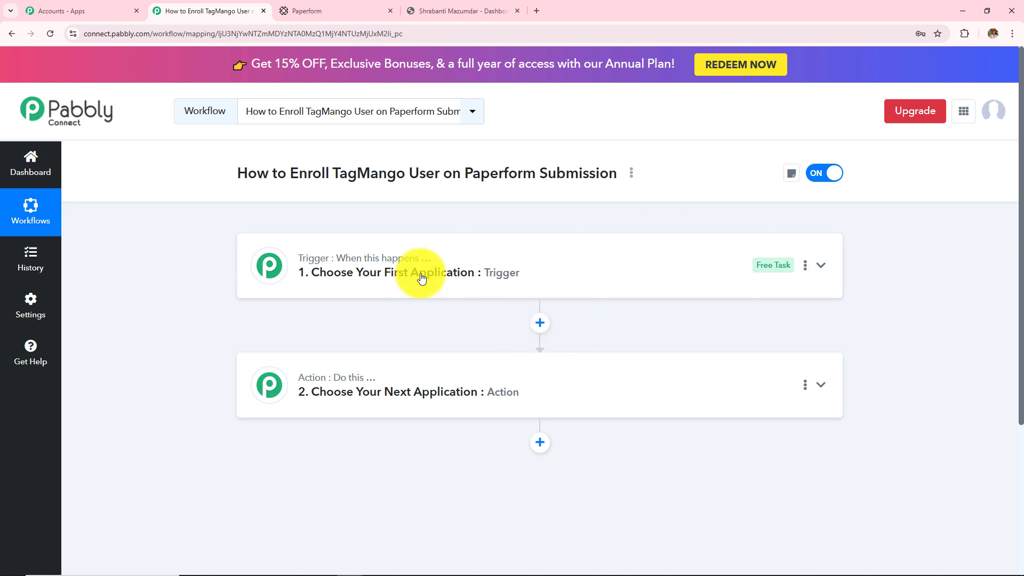
{"action": "mouse_move", "coordinate": [397, 267]}
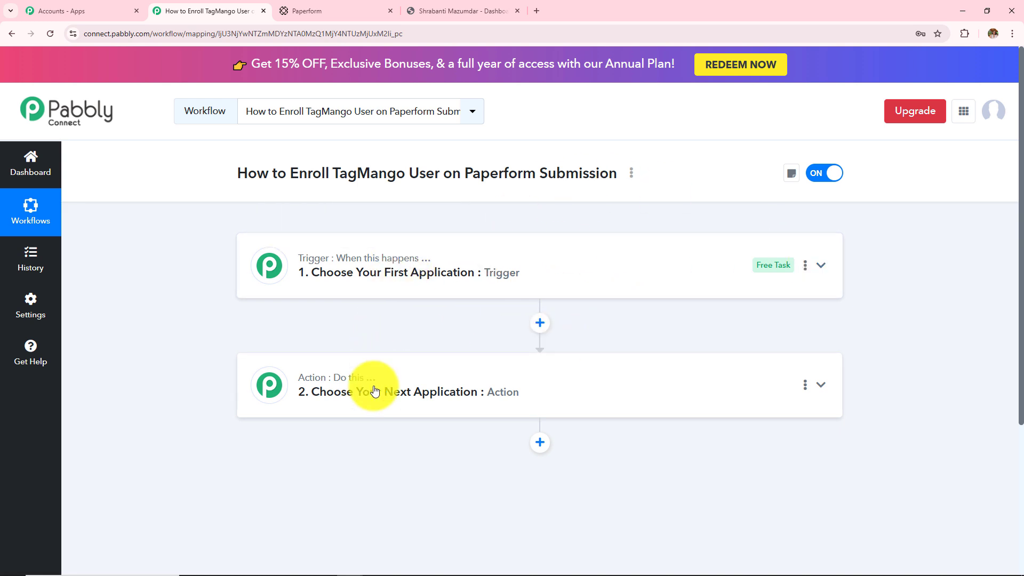
{"action": "mouse_move", "coordinate": [372, 387]}
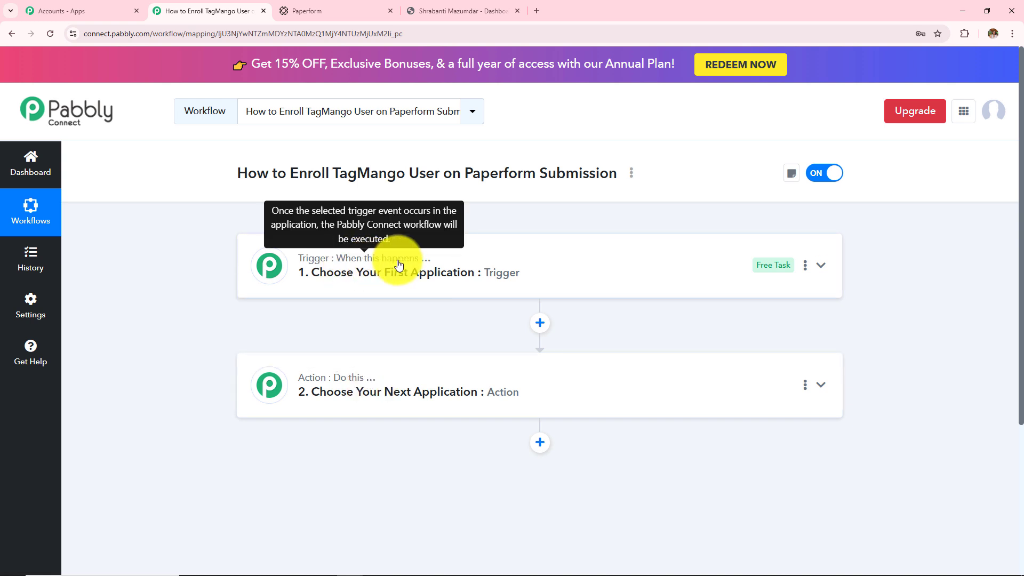
{"action": "mouse_move", "coordinate": [339, 387]}
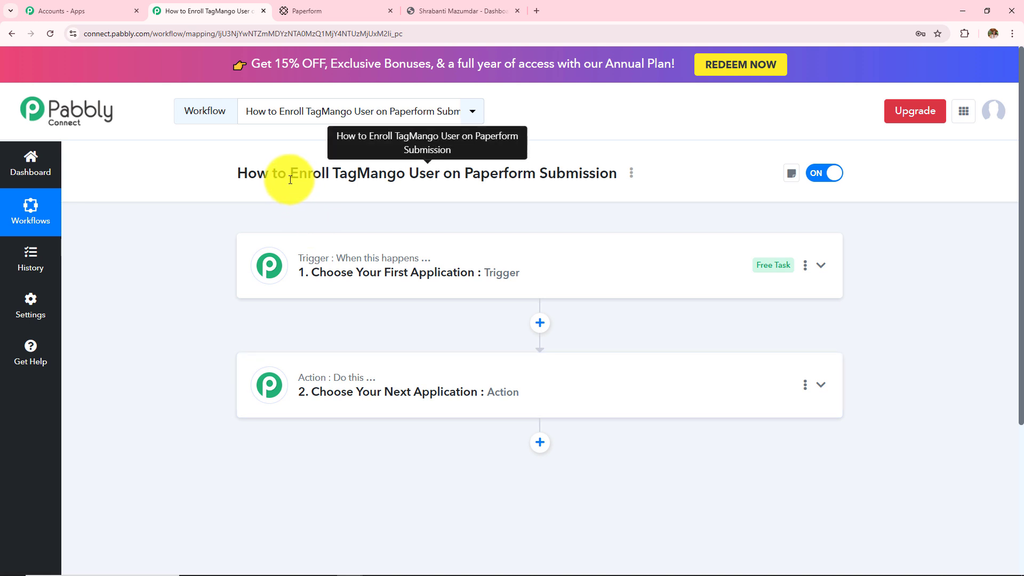
{"action": "left_click_drag", "start_coordinate": [290, 176], "coordinate": [401, 184]}
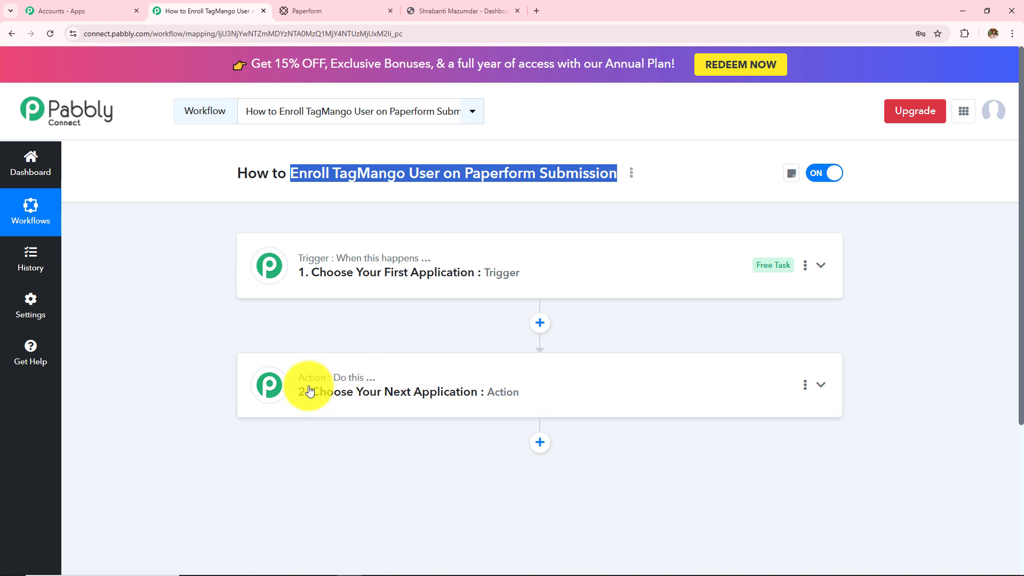
{"action": "mouse_move", "coordinate": [299, 384]}
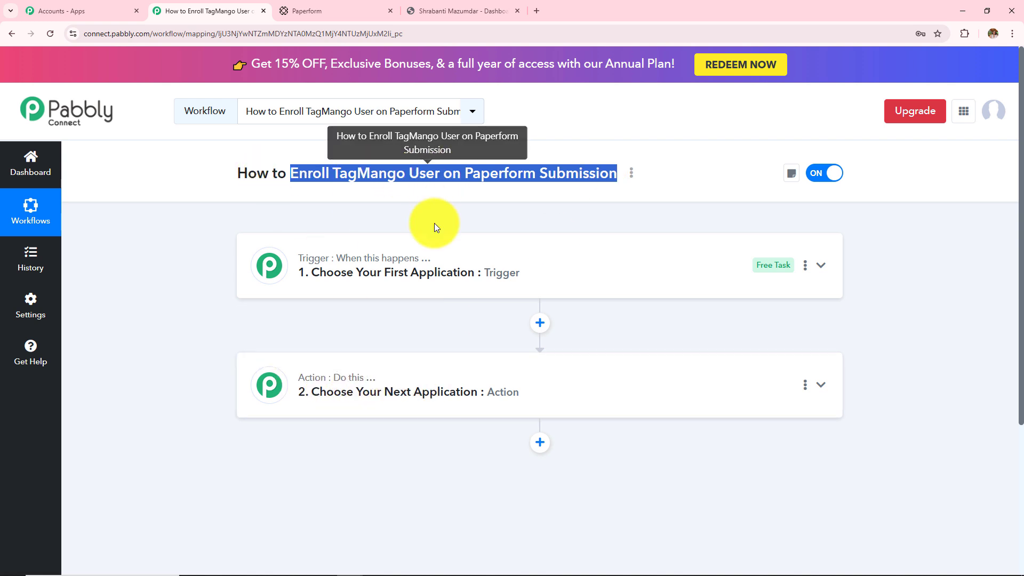
Step: Search 'Paper' in the trigger's app list and choose Paperform
{"action": "left_click", "coordinate": [430, 266]}
{"action": "left_click", "coordinate": [419, 333]}
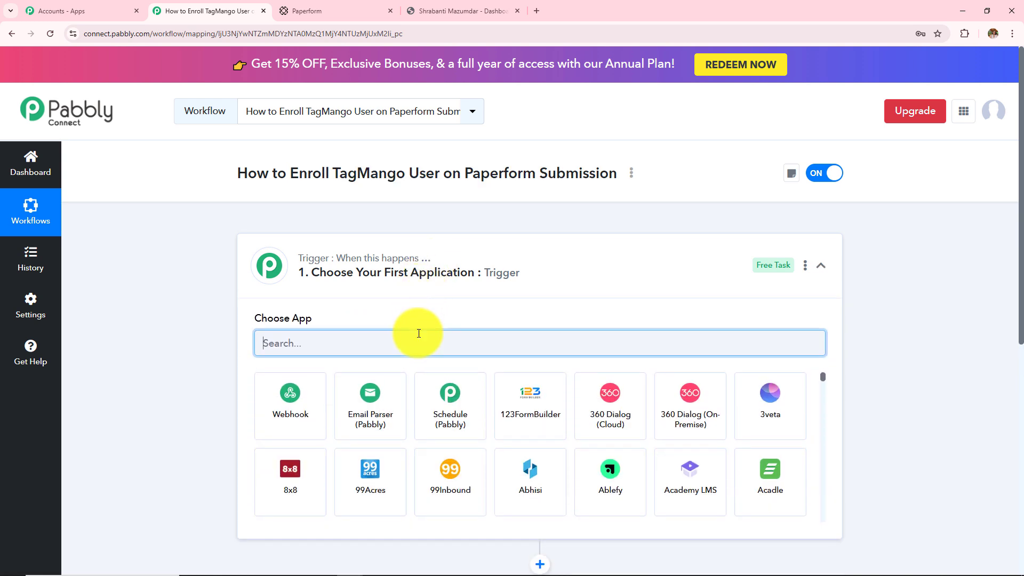
{"action": "type", "text": "Paper"}
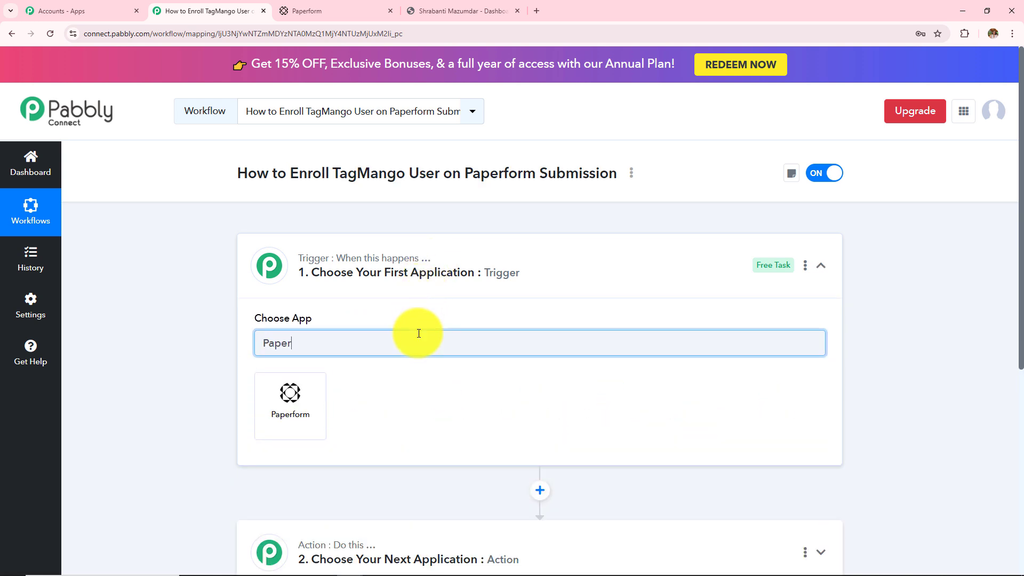
{"action": "left_click", "coordinate": [274, 419]}
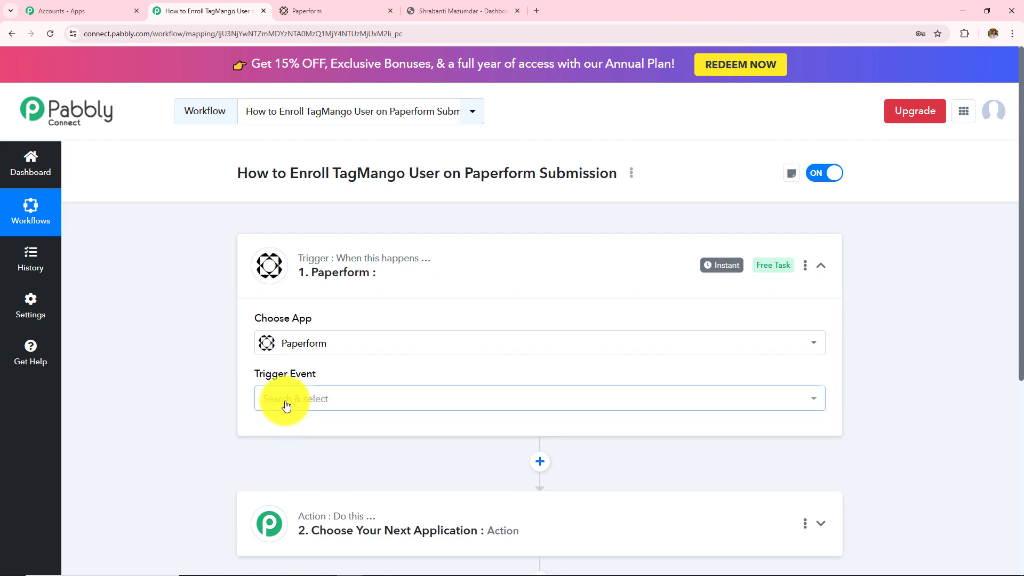
Step: Choose New Form Submission as the Paperform trigger event and review the webhook setup instructions
{"action": "left_click", "coordinate": [281, 401]}
{"action": "left_click", "coordinate": [277, 472]}
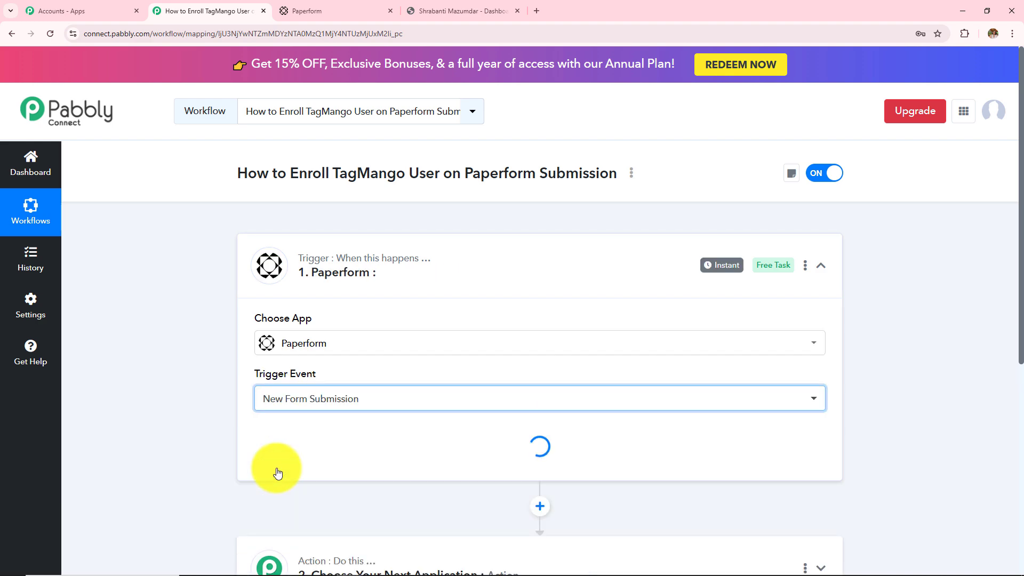
{"action": "scroll", "coordinate": [475, 334], "scroll_direction": "down", "scroll_amount": 4}
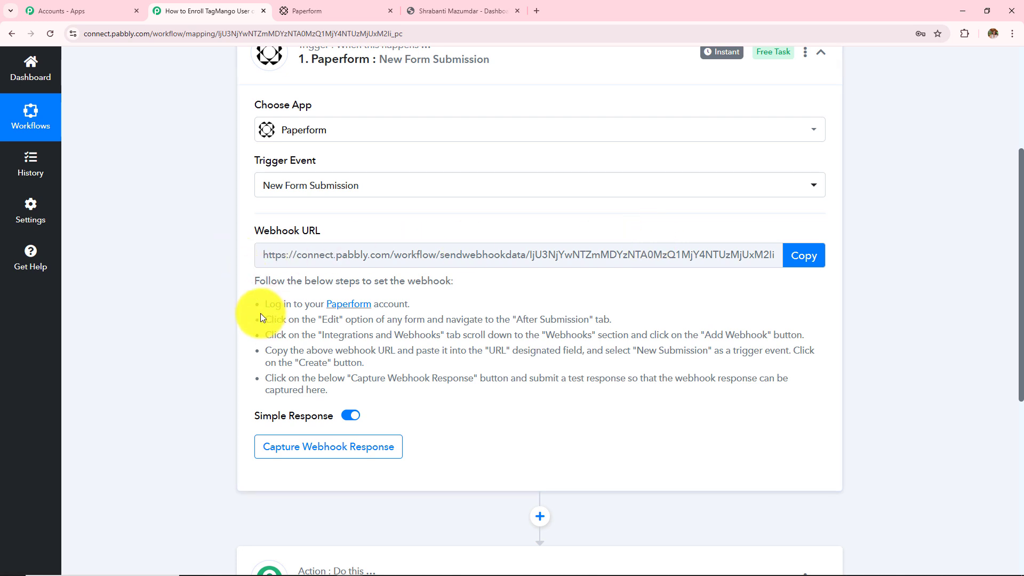
{"action": "left_click_drag", "start_coordinate": [260, 313], "coordinate": [364, 401]}
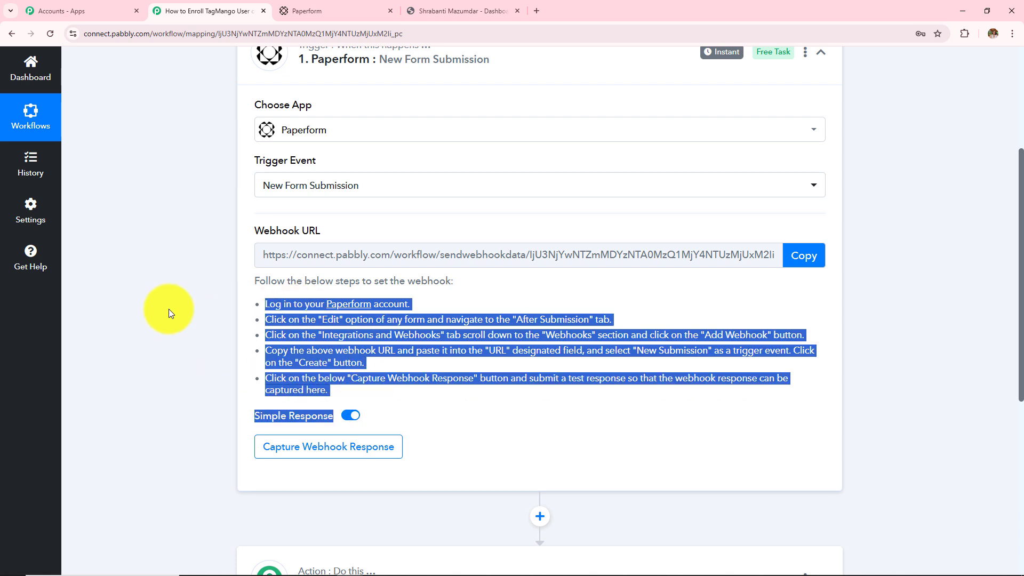
{"action": "left_click", "coordinate": [146, 300]}
Step: Edit Paperform's Contact Form and add a new webhook under Integrations & Webhooks
{"action": "key", "text": "ctrl+Tab"}
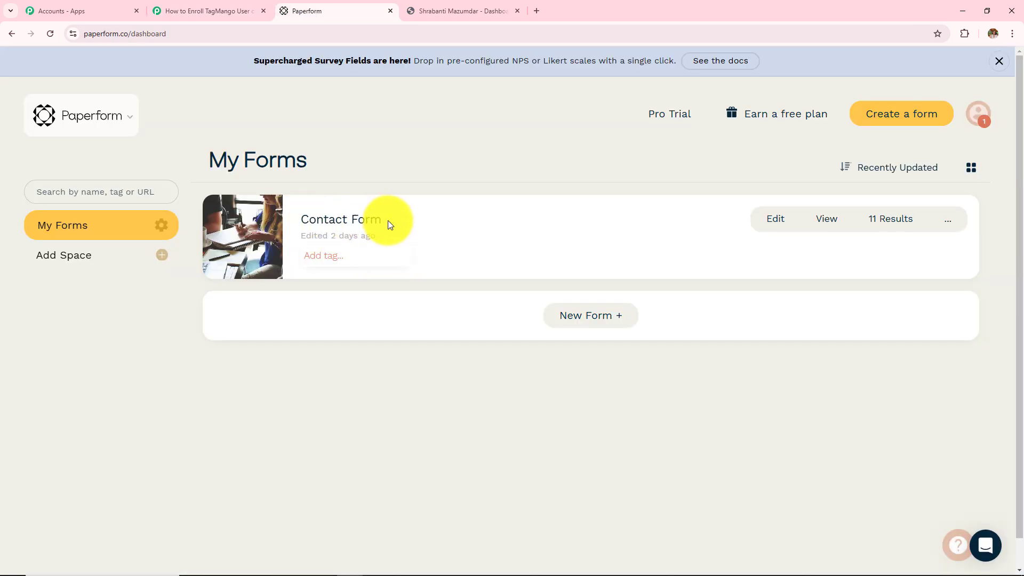
{"action": "left_click", "coordinate": [781, 223]}
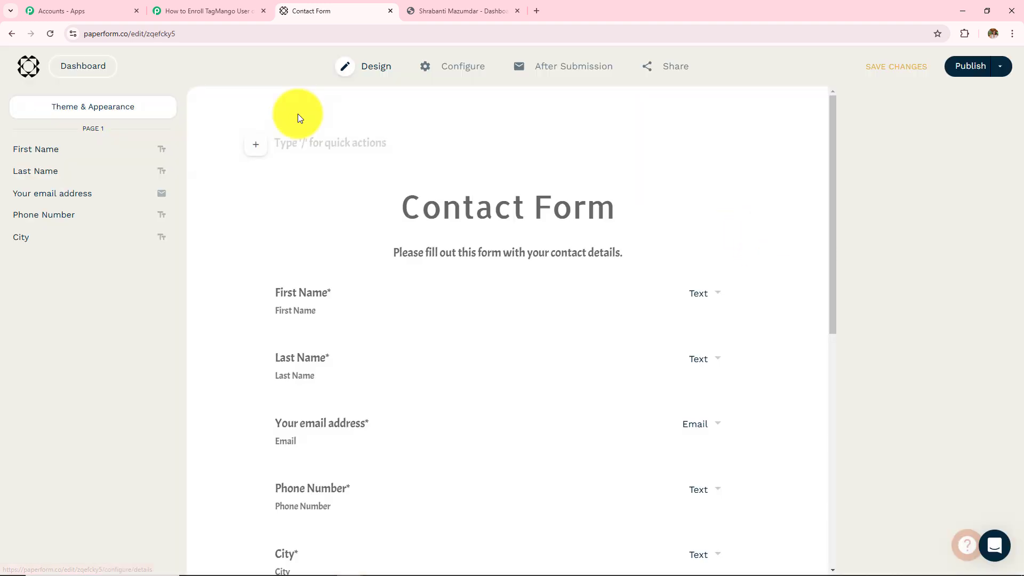
{"action": "mouse_move", "coordinate": [697, 73]}
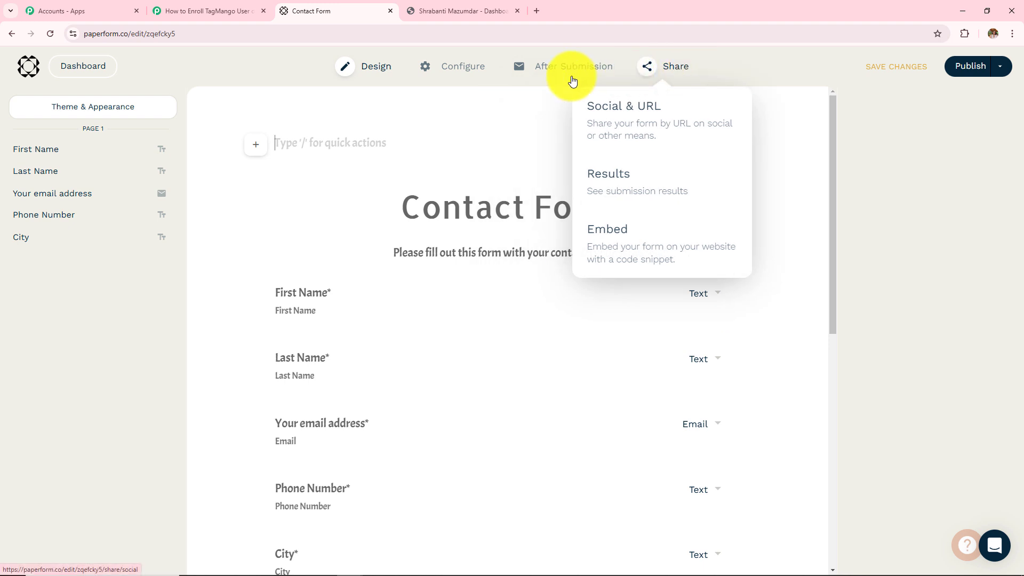
{"action": "mouse_move", "coordinate": [564, 74]}
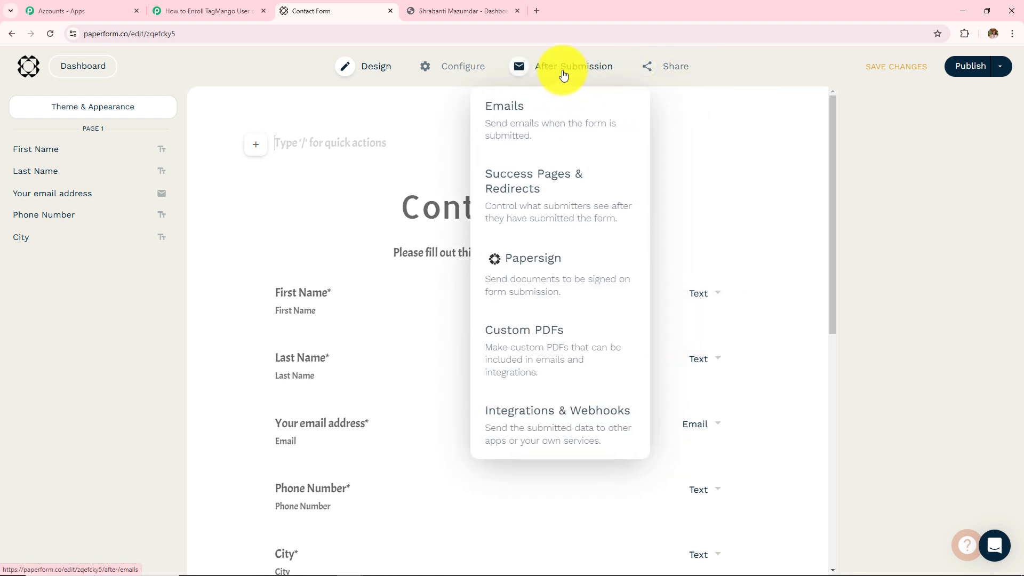
{"action": "left_click", "coordinate": [532, 427]}
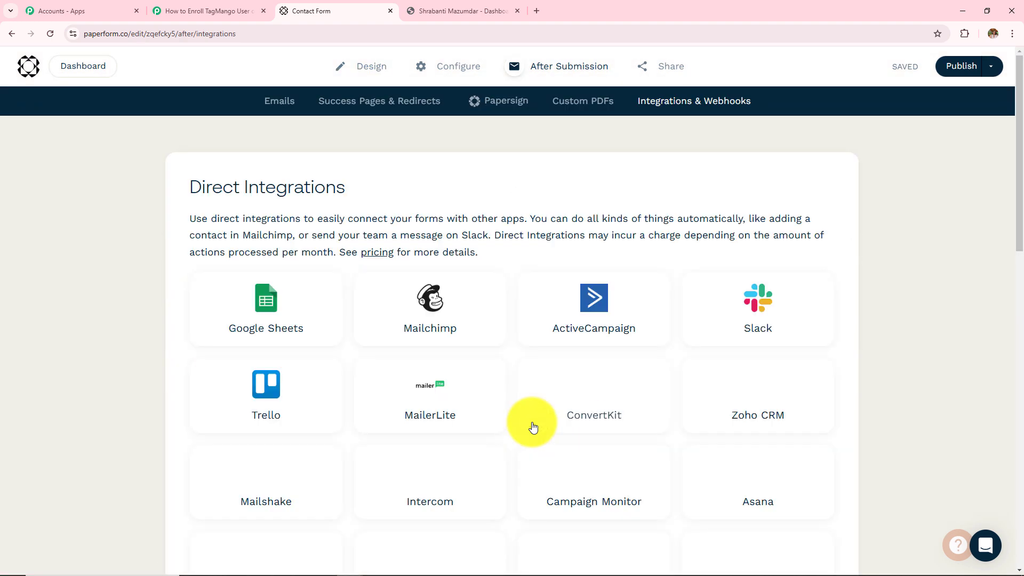
{"action": "scroll", "coordinate": [532, 427], "scroll_direction": "down", "scroll_amount": 15}
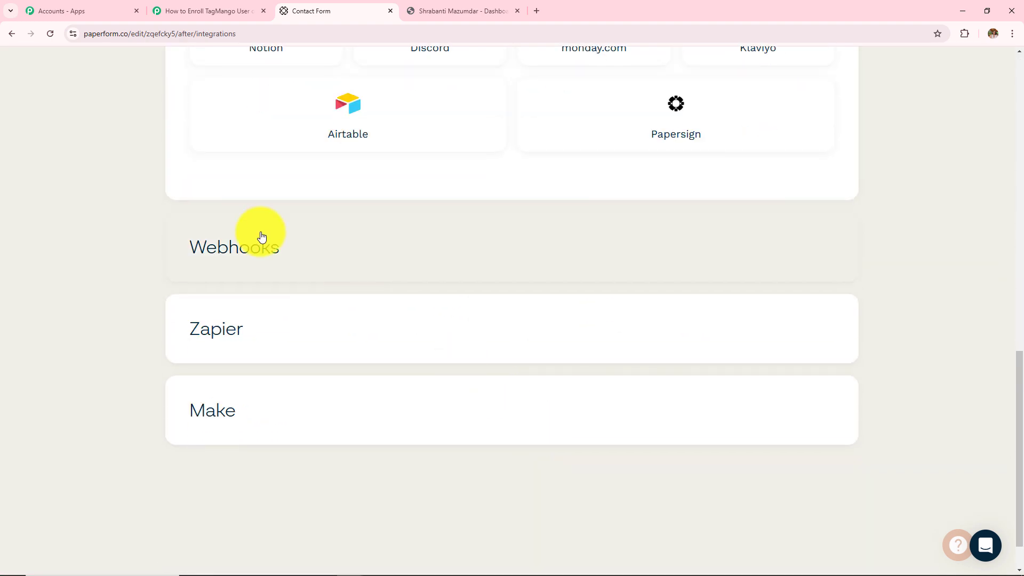
{"action": "left_click", "coordinate": [262, 236]}
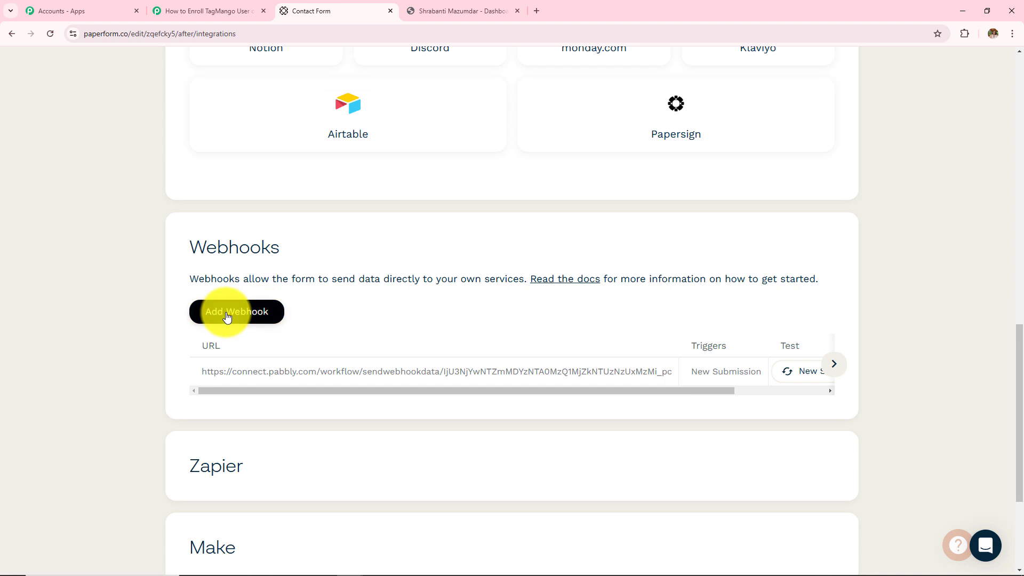
{"action": "left_click", "coordinate": [226, 317]}
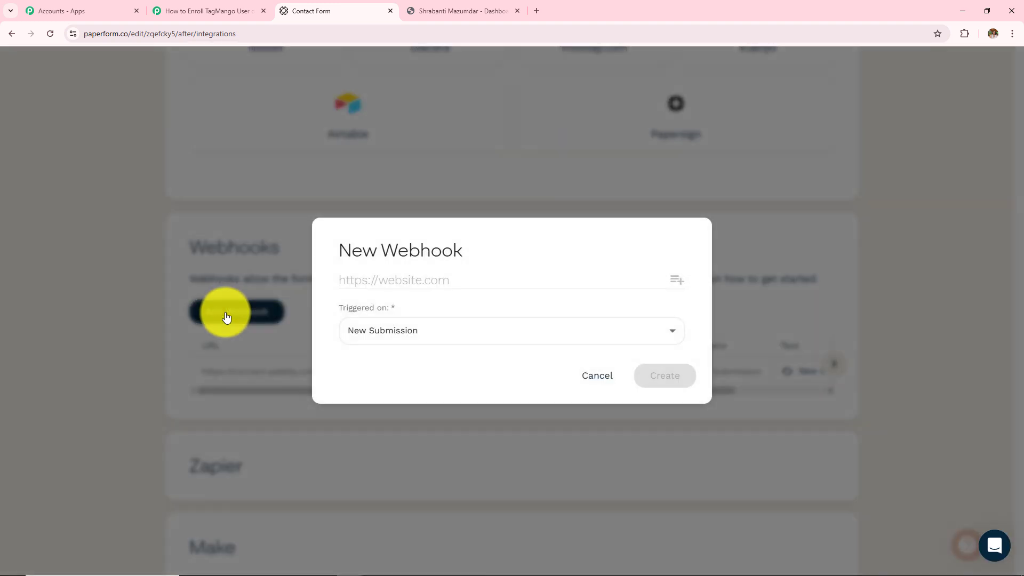
Step: Paste the Pabbly workflow's webhook URL into the new Paperform webhook's URL field
{"action": "left_click", "coordinate": [432, 283]}
{"action": "left_click", "coordinate": [184, 12]}
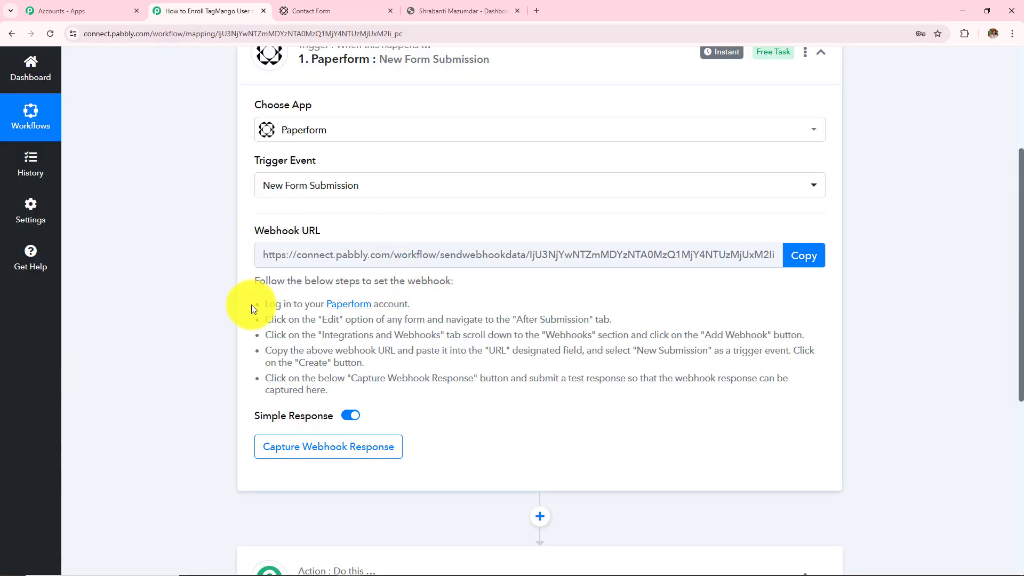
{"action": "left_click", "coordinate": [799, 266]}
{"action": "left_click", "coordinate": [335, 11]}
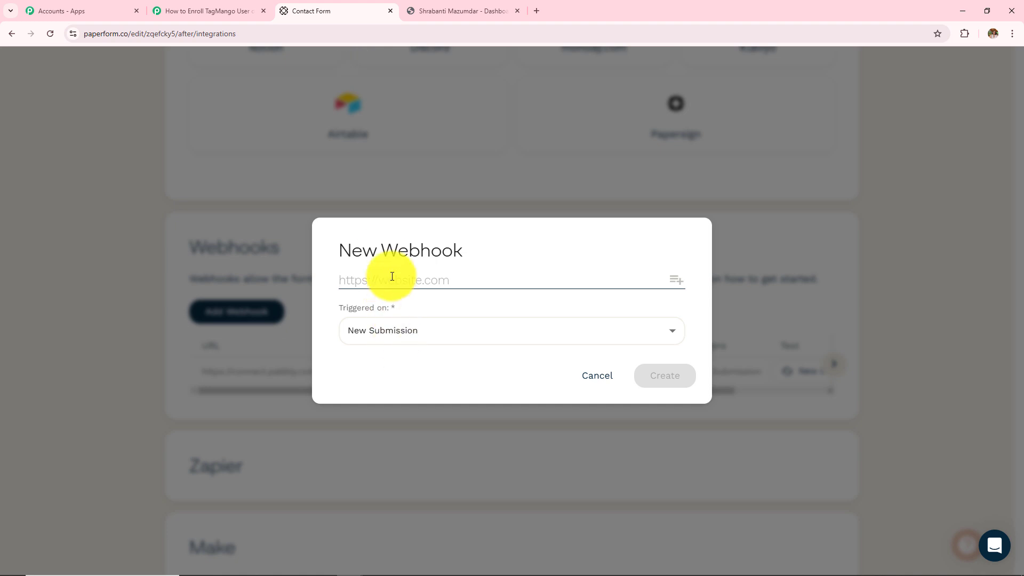
{"action": "key", "text": "ctrl+v"}
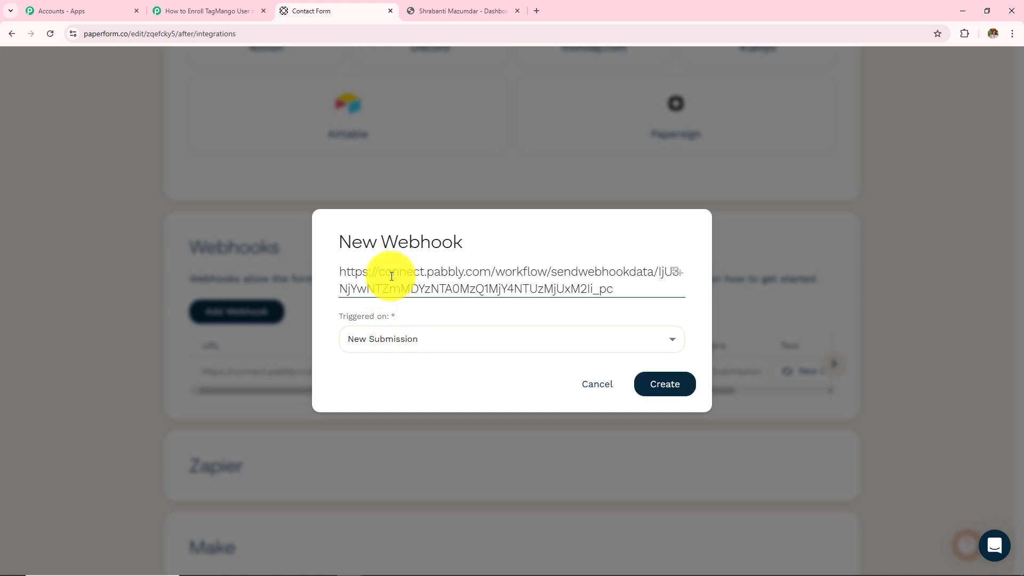
Step: Set the webhook to trigger on New Submission and create it
{"action": "left_click", "coordinate": [389, 339]}
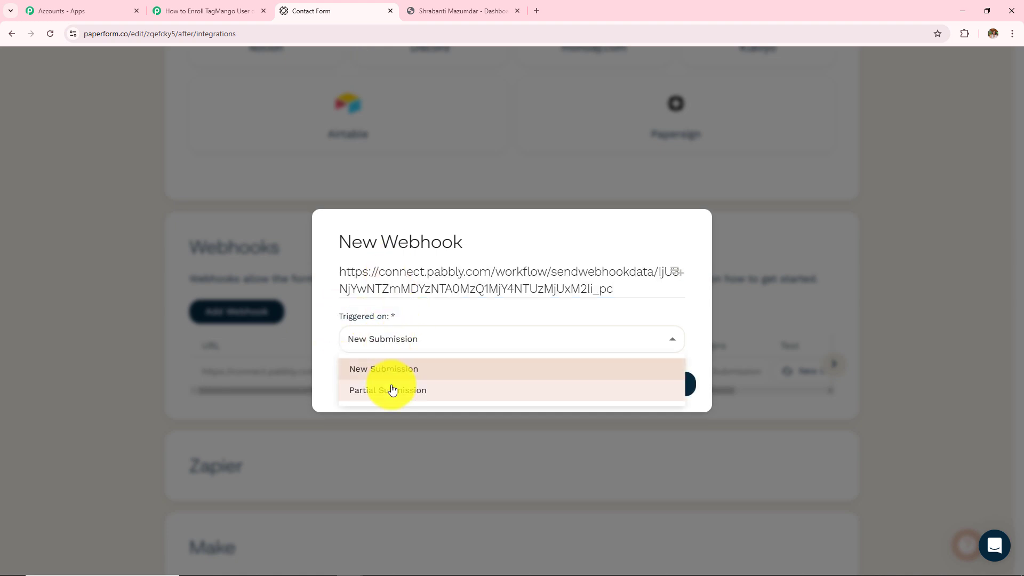
{"action": "left_click", "coordinate": [387, 378]}
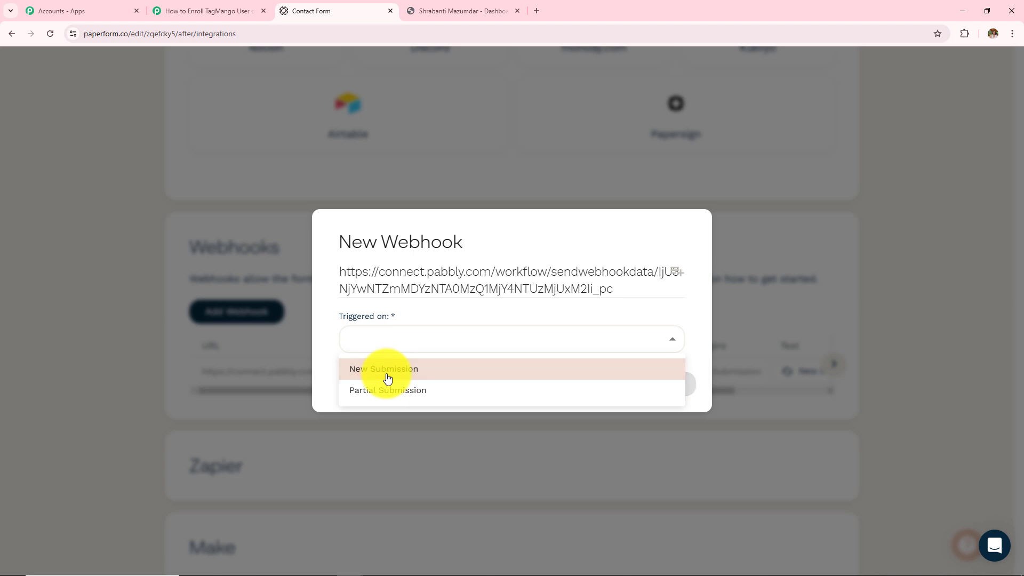
{"action": "left_click", "coordinate": [387, 378]}
{"action": "left_click", "coordinate": [448, 311]}
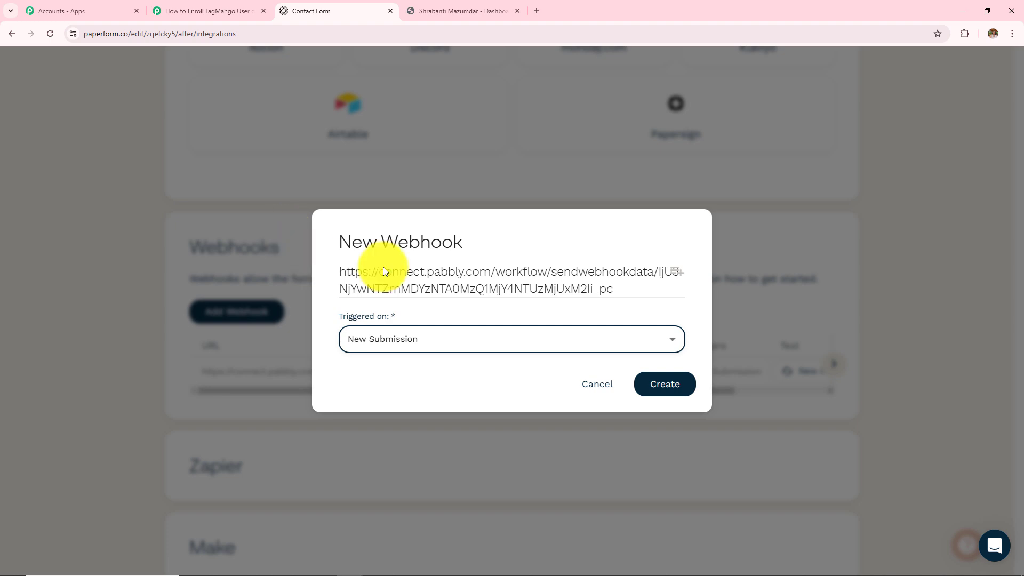
{"action": "left_click", "coordinate": [647, 387]}
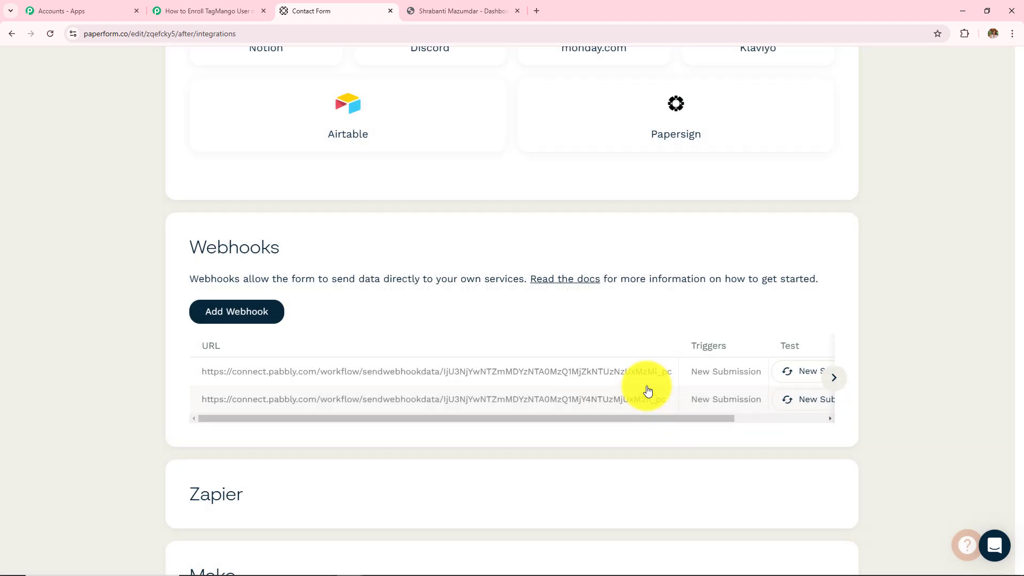
{"action": "scroll", "coordinate": [648, 391], "scroll_direction": "up", "scroll_amount": 2}
{"action": "scroll", "coordinate": [647, 392], "scroll_direction": "down", "scroll_amount": 3}
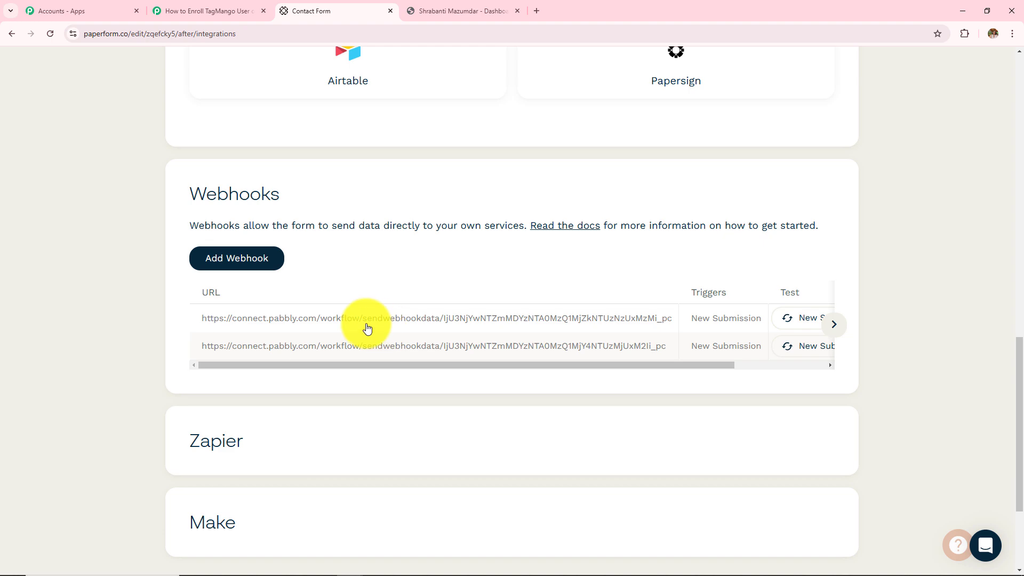
Step: Return to the Pabbly workflow and review the Waiting For Webhook Response note
{"action": "left_click", "coordinate": [218, 10]}
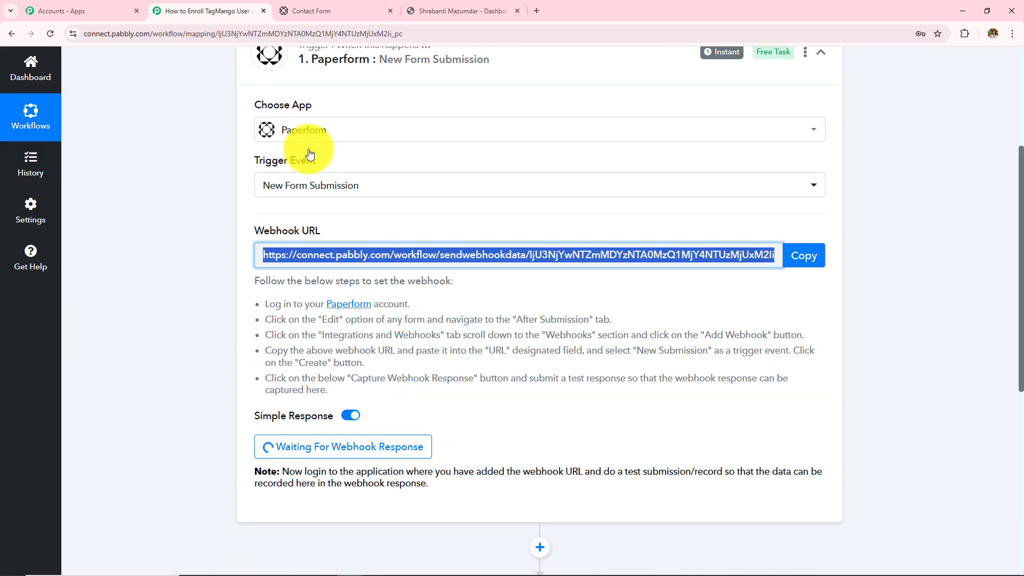
{"action": "scroll", "coordinate": [429, 387], "scroll_direction": "down", "scroll_amount": 3}
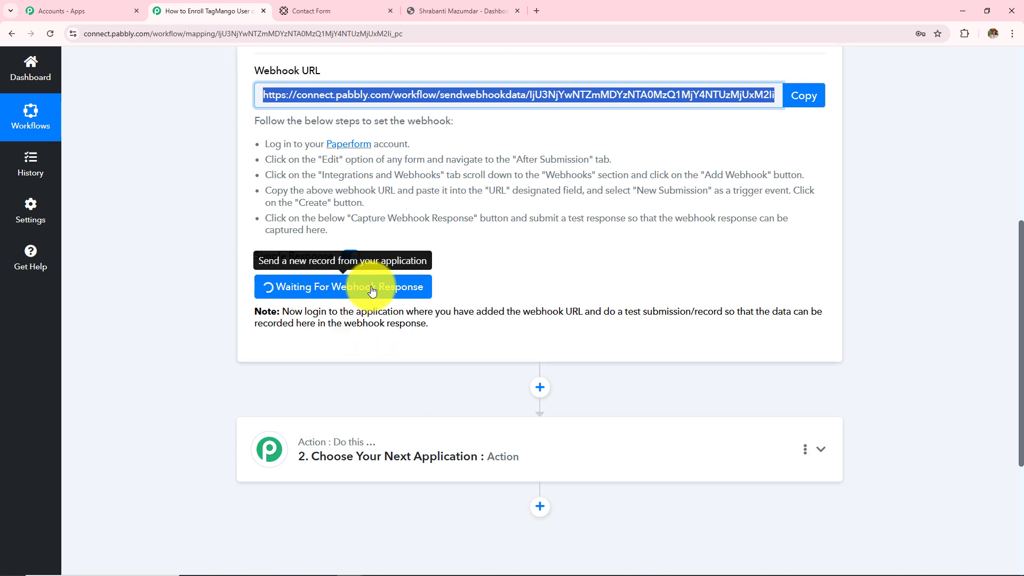
{"action": "left_click_drag", "start_coordinate": [281, 312], "coordinate": [604, 334]}
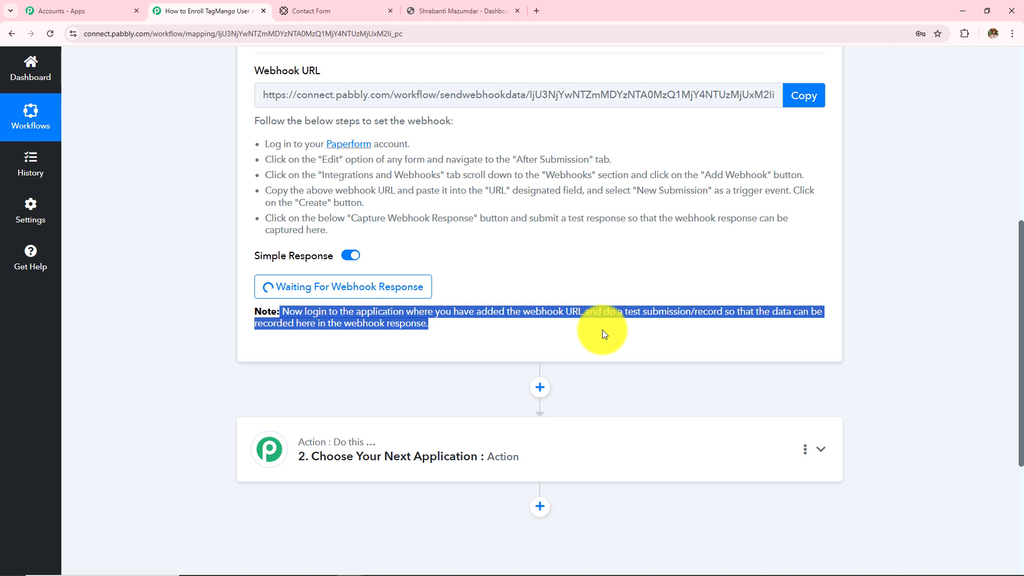
{"action": "scroll", "coordinate": [602, 330], "scroll_direction": "up", "scroll_amount": 3}
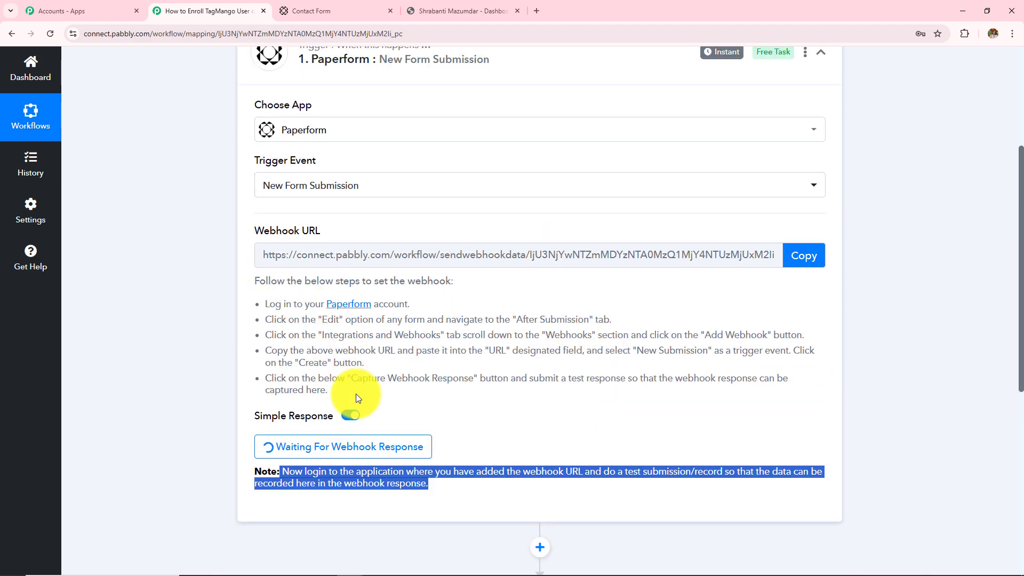
Step: From the Contact Form editor's Share options, open the published form in a new tab
{"action": "left_click", "coordinate": [313, 7]}
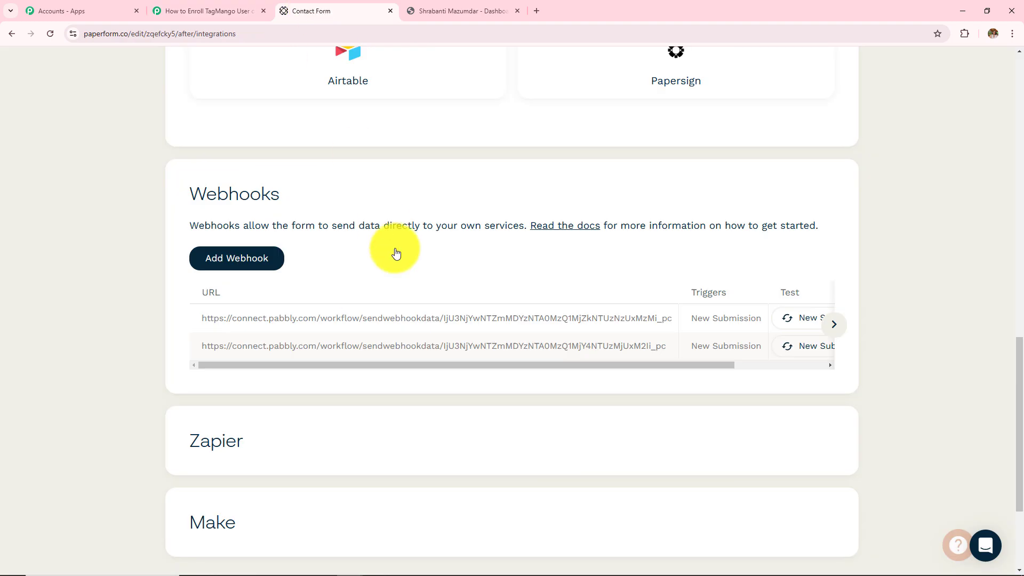
{"action": "left_click", "coordinate": [11, 34]}
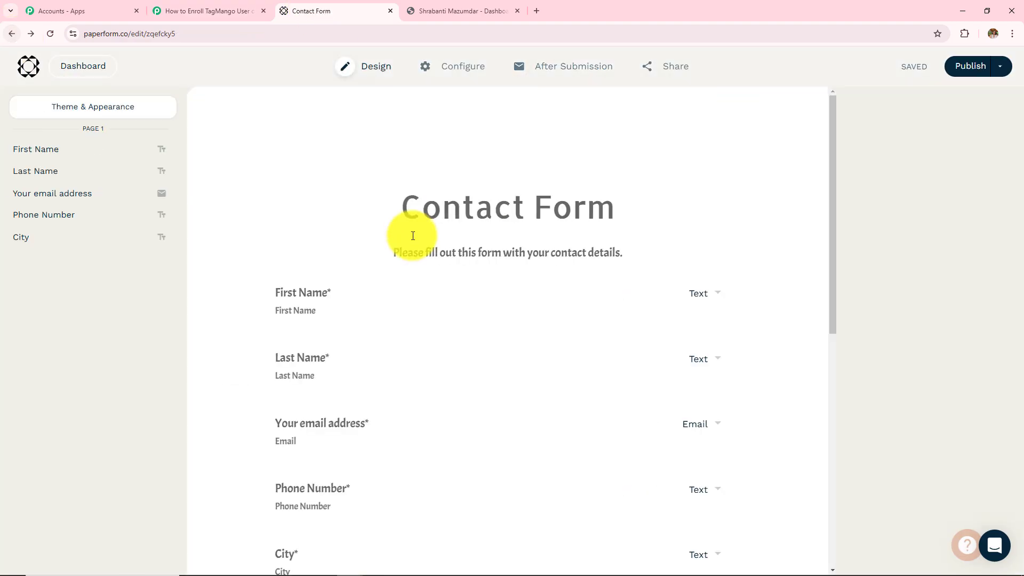
{"action": "left_click", "coordinate": [685, 69]}
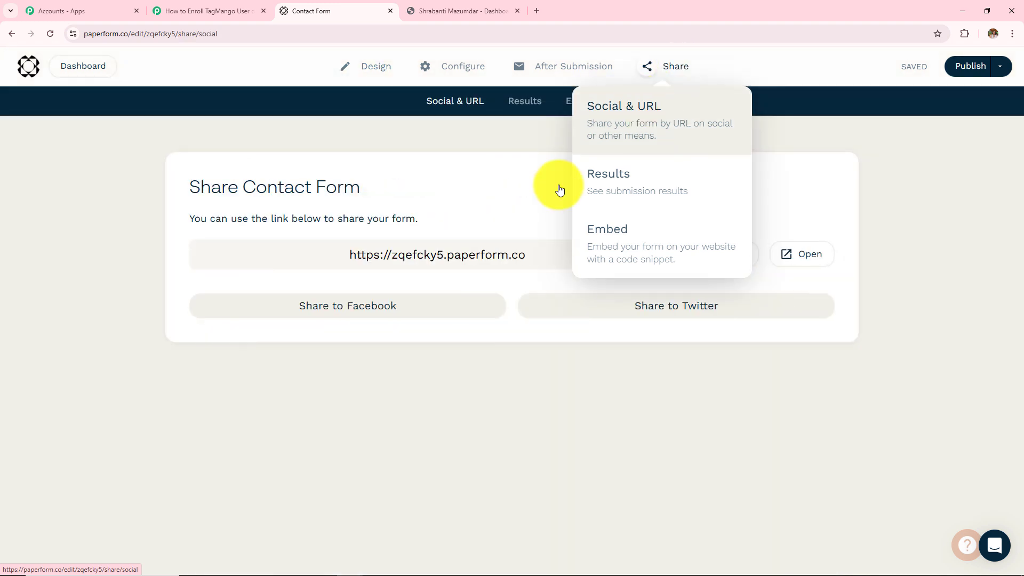
{"action": "left_click", "coordinate": [785, 261]}
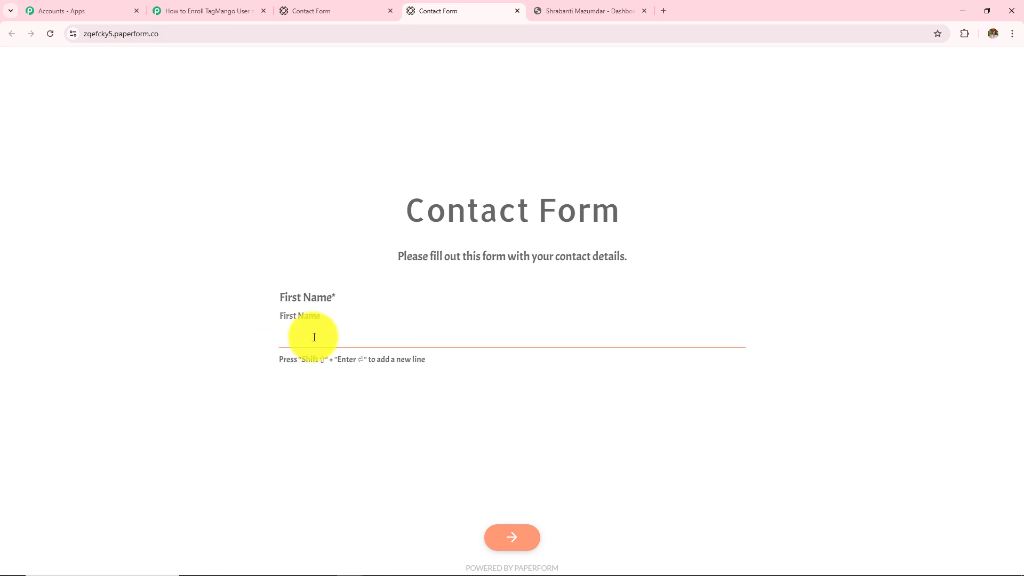
Step: Submit the Contact Form as New Lead with a test email, a test phone number and city Indore
{"action": "type", "text": "New"}
{"action": "key", "text": "Return"}
{"action": "type", "text": "Lead"}
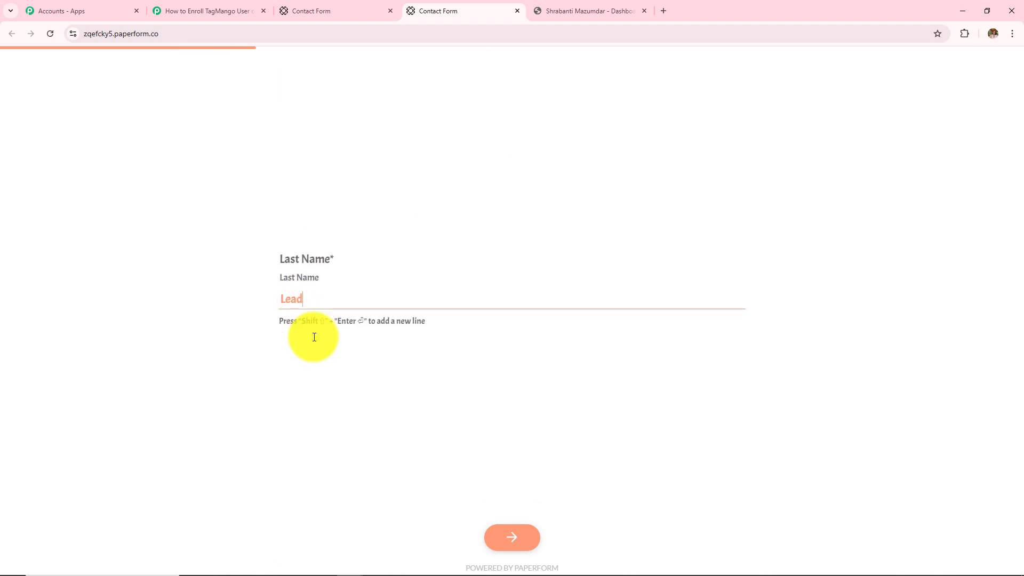
{"action": "key", "text": "Return"}
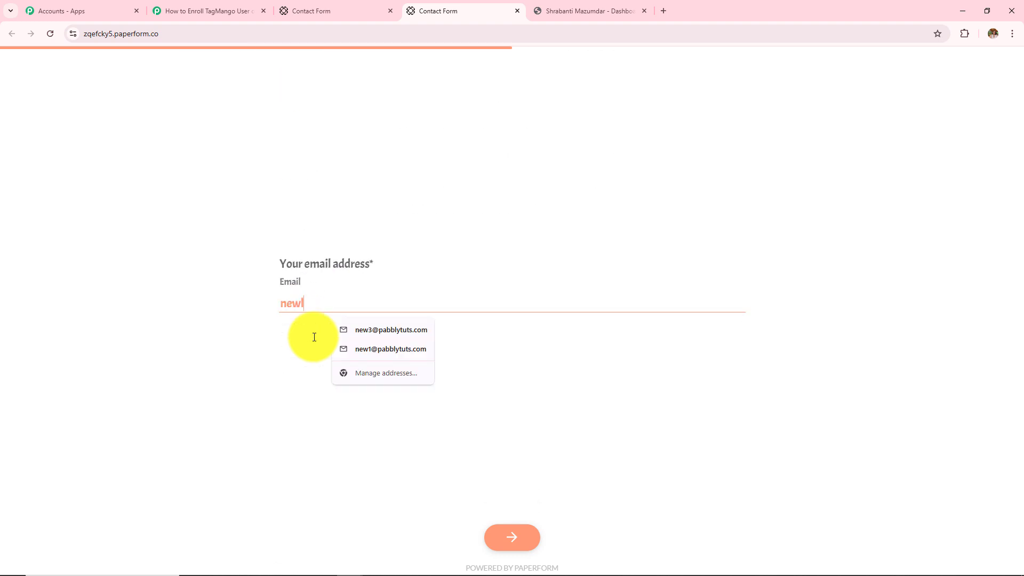
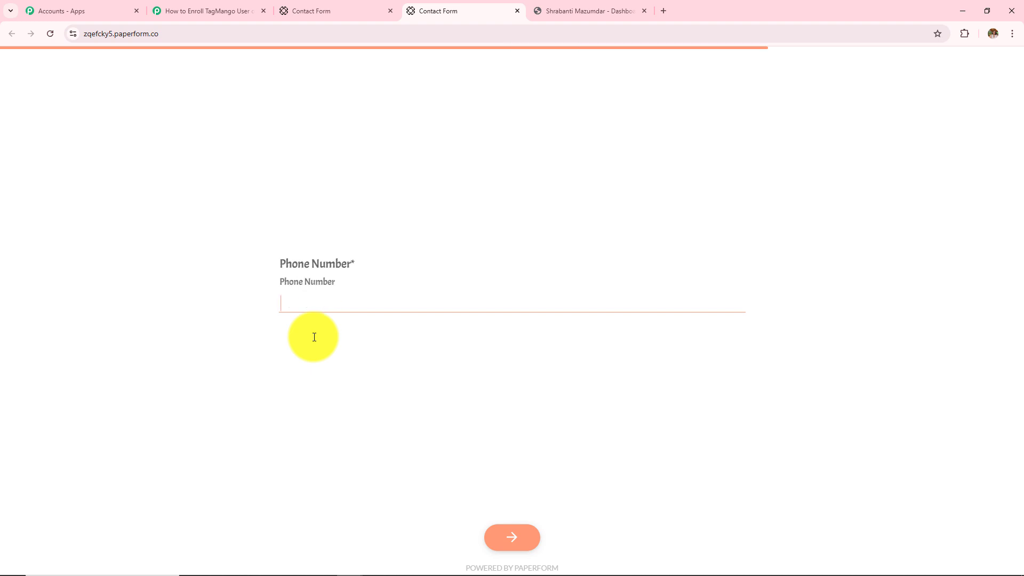
{"action": "type", "text": "9898989"}
{"action": "key", "text": "Return"}
{"action": "type", "text": "Indore"}
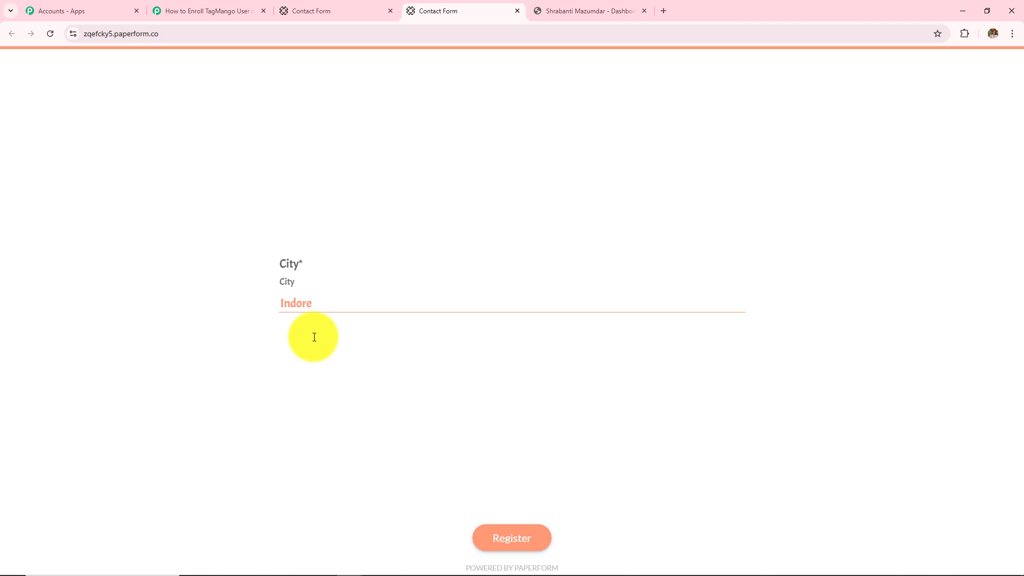
{"action": "left_click", "coordinate": [487, 543]}
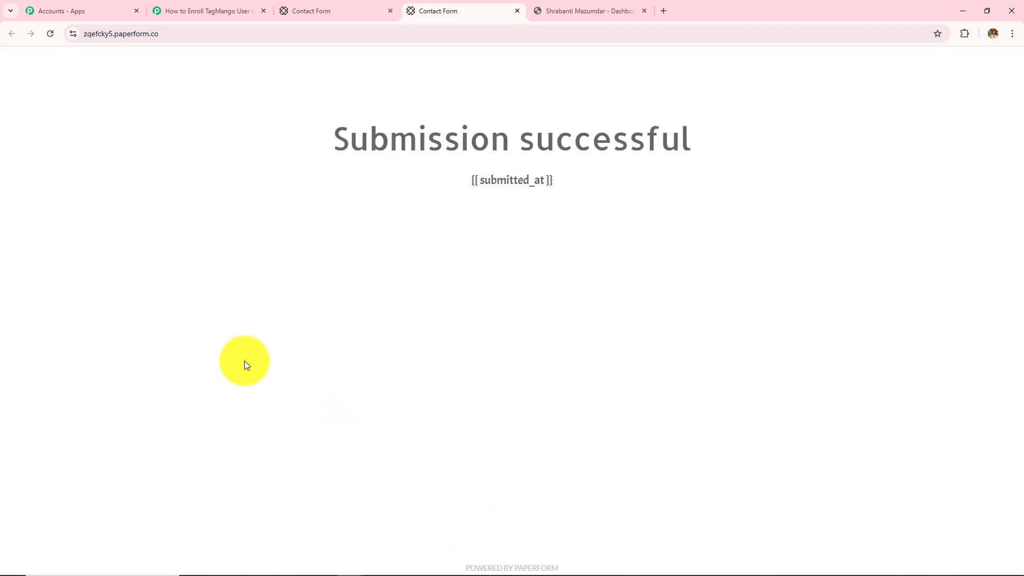
{"action": "triple_click", "coordinate": [370, 137]}
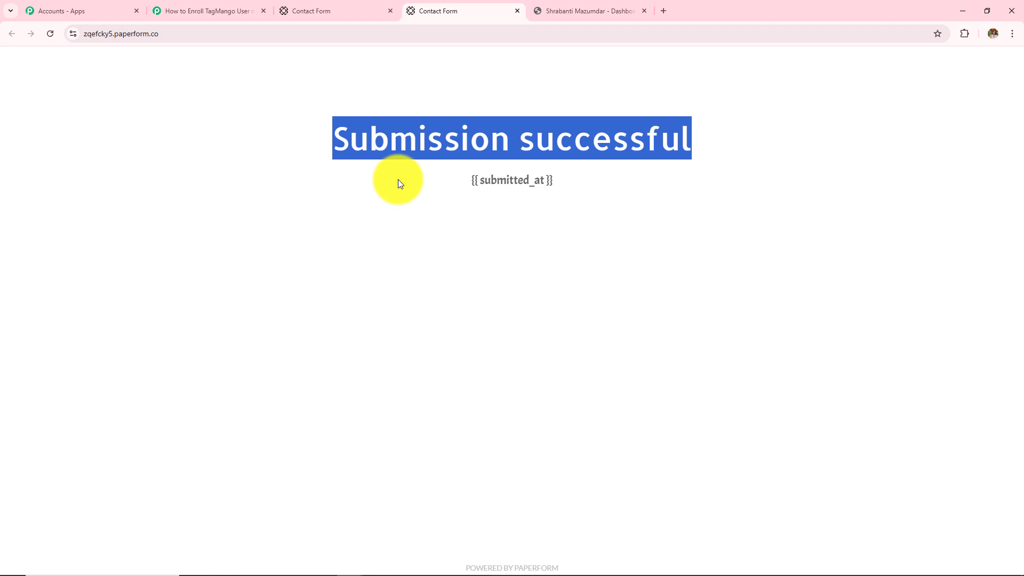
Step: In Pabbly's Response Received, check the captured first name, last name, email, phone and city Indore
{"action": "left_click", "coordinate": [194, 10]}
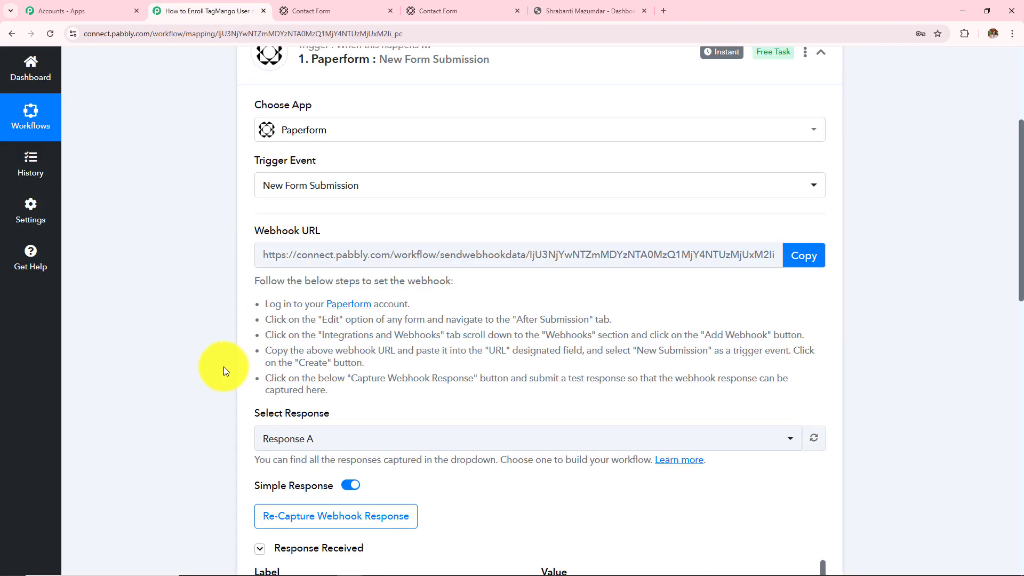
{"action": "scroll", "coordinate": [210, 366], "scroll_direction": "down", "scroll_amount": 3}
{"action": "scroll", "coordinate": [210, 368], "scroll_direction": "down", "scroll_amount": 7}
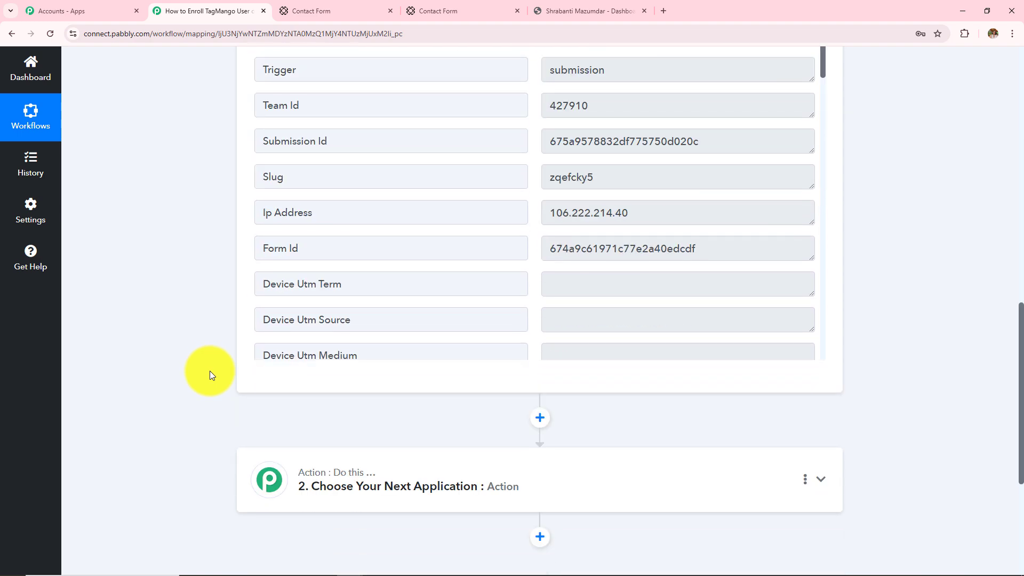
{"action": "scroll", "coordinate": [545, 267], "scroll_direction": "down", "scroll_amount": 15}
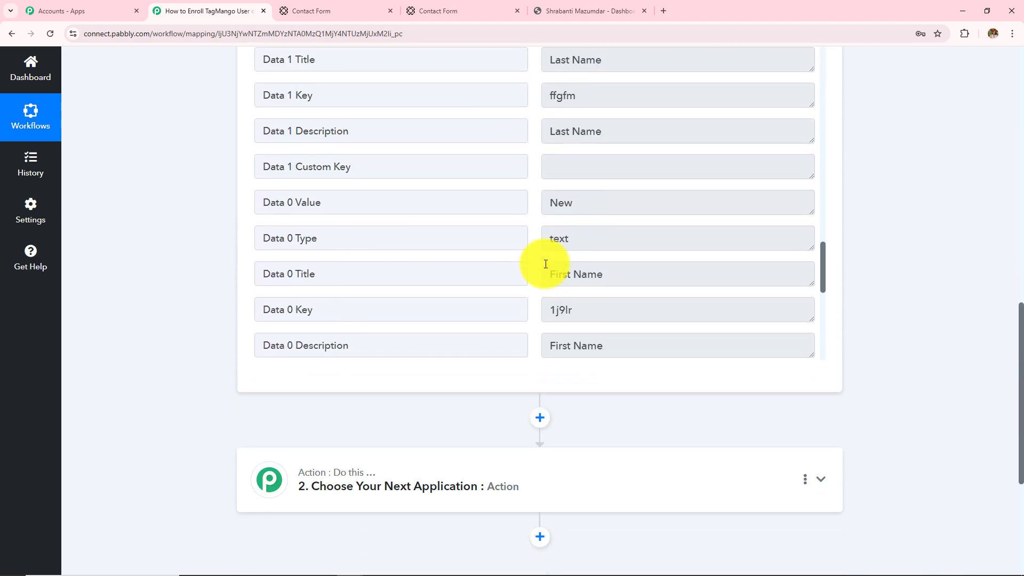
{"action": "left_click", "coordinate": [600, 256]}
{"action": "scroll", "coordinate": [589, 206], "scroll_direction": "up", "scroll_amount": 3}
{"action": "left_click", "coordinate": [590, 205]}
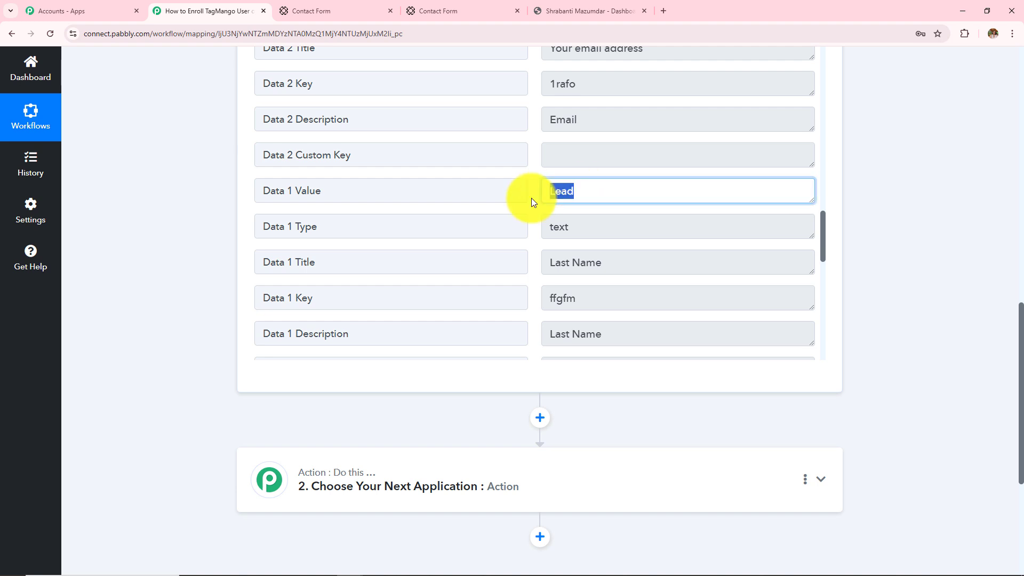
{"action": "scroll", "coordinate": [509, 255], "scroll_direction": "up", "scroll_amount": 2}
{"action": "scroll", "coordinate": [510, 255], "scroll_direction": "up", "scroll_amount": 2}
{"action": "left_click", "coordinate": [678, 188]}
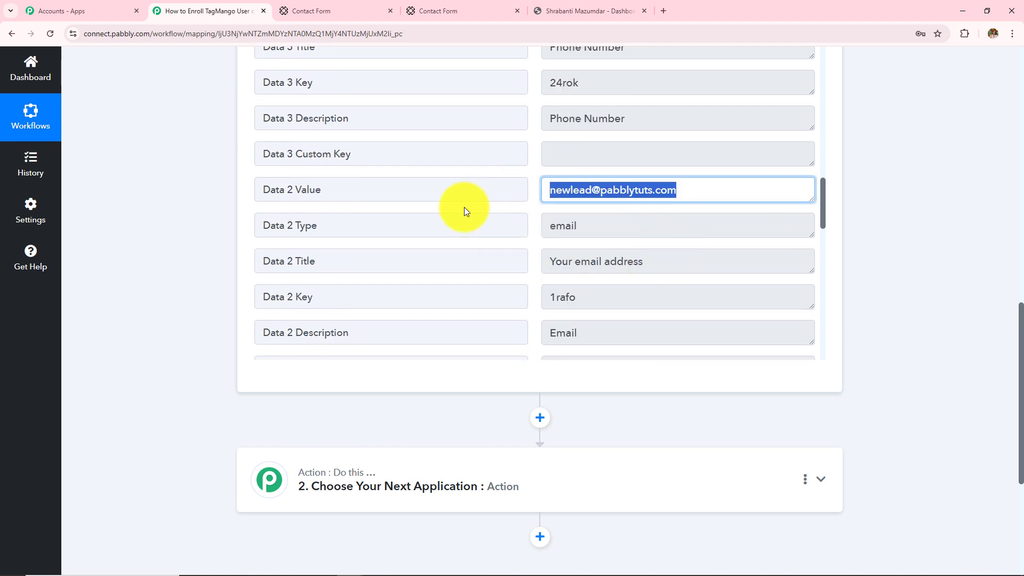
{"action": "scroll", "coordinate": [467, 251], "scroll_direction": "up", "scroll_amount": 1}
{"action": "scroll", "coordinate": [467, 288], "scroll_direction": "up", "scroll_amount": 3}
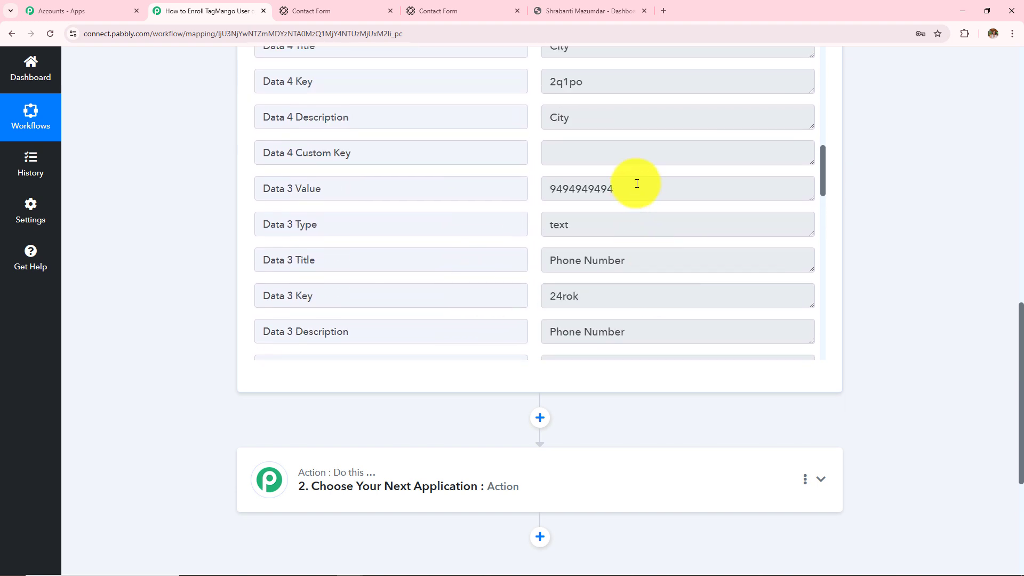
{"action": "left_click", "coordinate": [632, 187]}
{"action": "scroll", "coordinate": [371, 294], "scroll_direction": "up", "scroll_amount": 3}
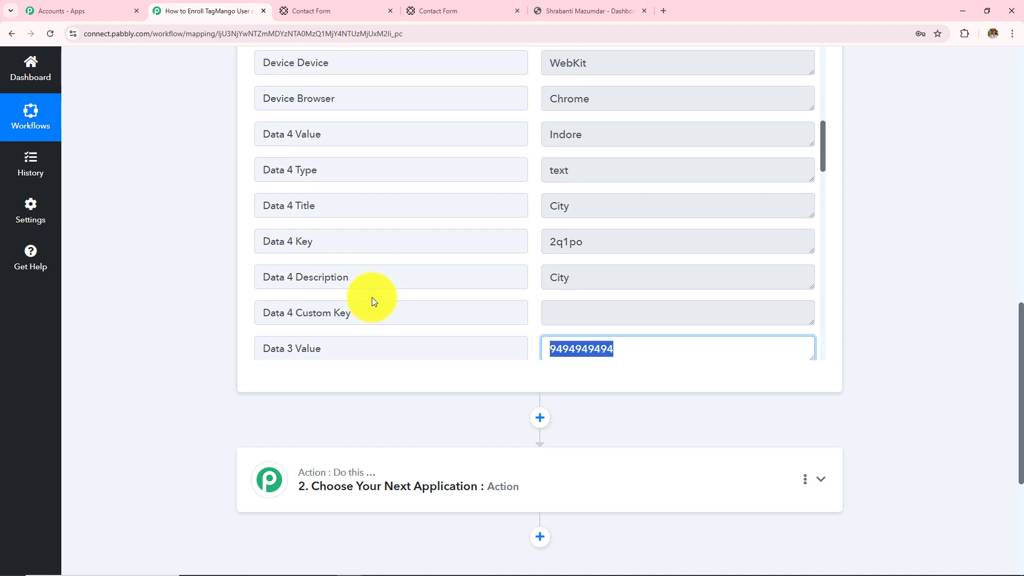
{"action": "left_click", "coordinate": [598, 138]}
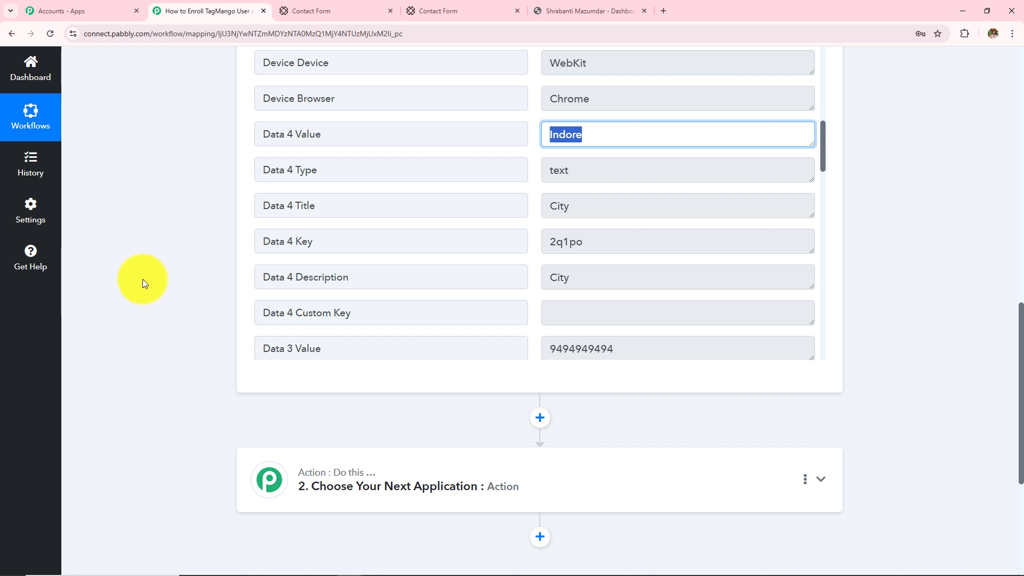
Step: Scroll back up and highlight 'Paperform Submission' in the workflow title
{"action": "scroll", "coordinate": [149, 309], "scroll_direction": "up", "scroll_amount": 9}
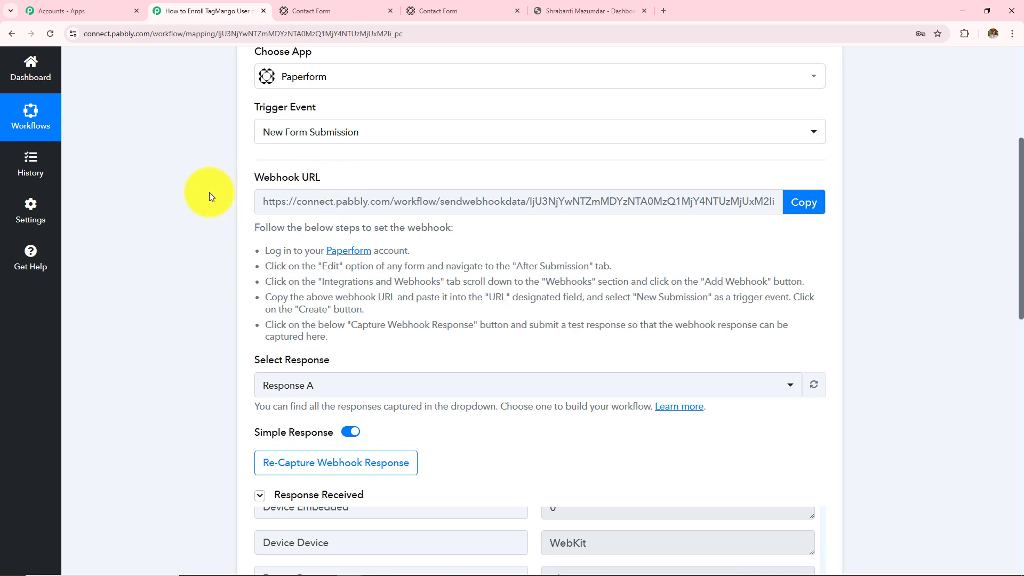
{"action": "scroll", "coordinate": [266, 324], "scroll_direction": "up", "scroll_amount": 3}
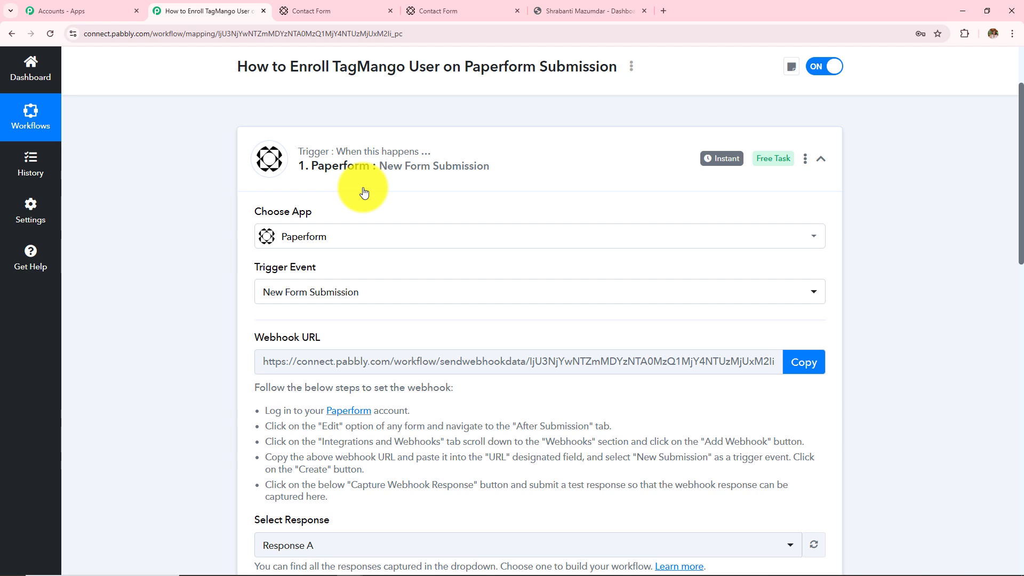
{"action": "scroll", "coordinate": [364, 192], "scroll_direction": "up", "scroll_amount": 2}
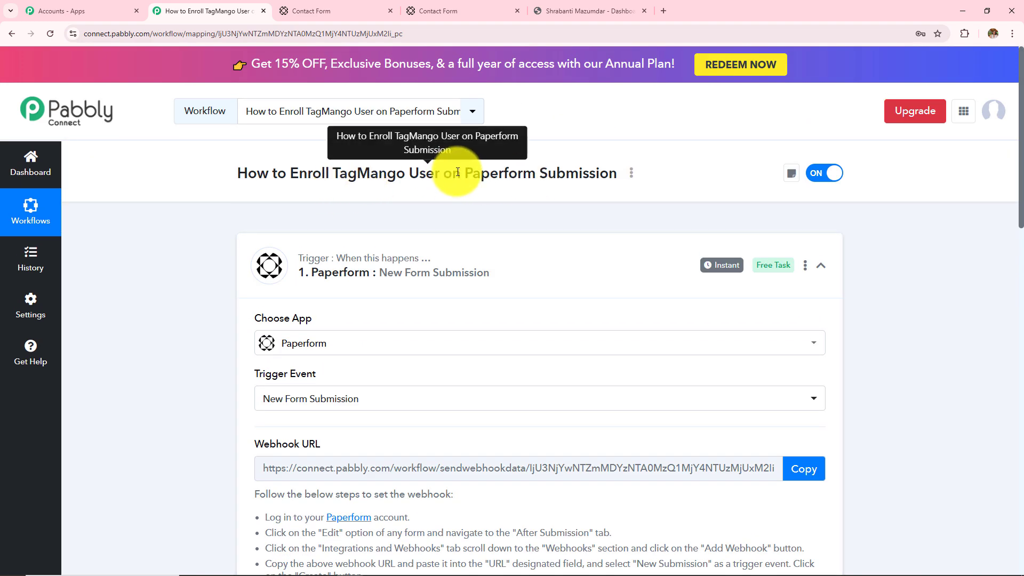
{"action": "left_click_drag", "start_coordinate": [460, 173], "coordinate": [619, 175]}
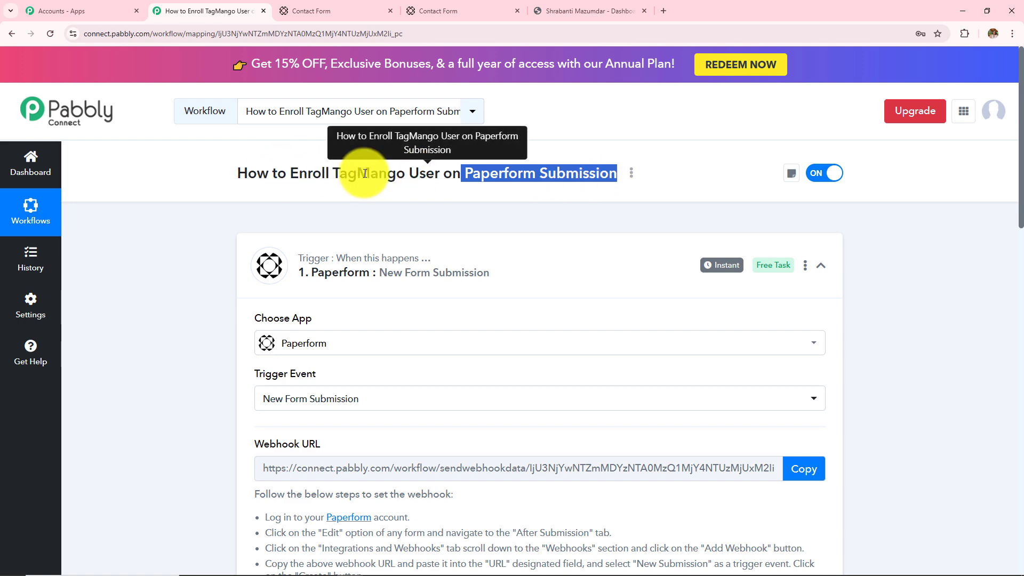
{"action": "scroll", "coordinate": [910, 327], "scroll_direction": "down", "scroll_amount": 15}
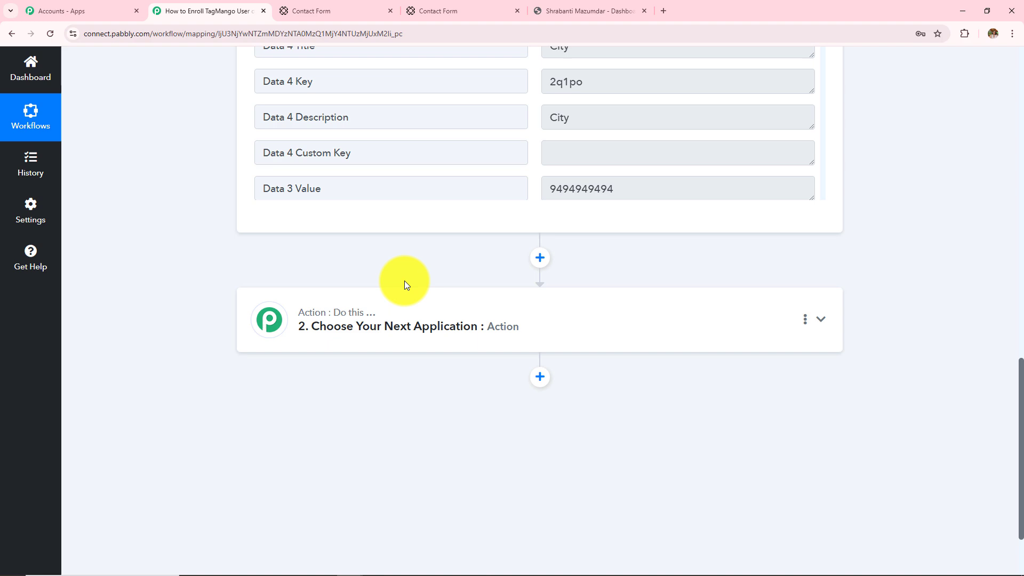
Step: Set the action step to TagMango with the Migrate User event and begin connecting an account
{"action": "left_click", "coordinate": [457, 304]}
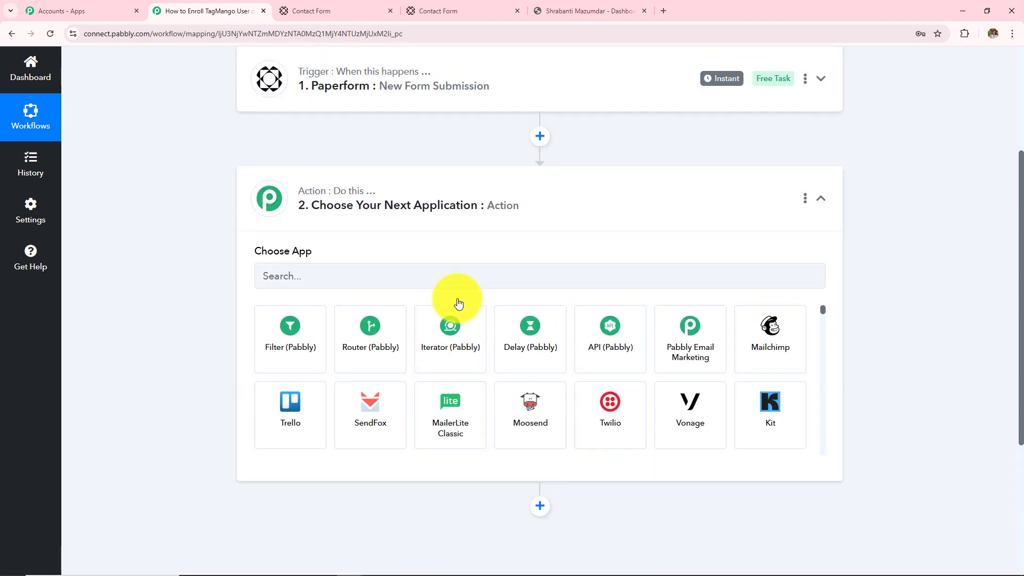
{"action": "left_click", "coordinate": [457, 272]}
{"action": "type", "text": "Tagman"}
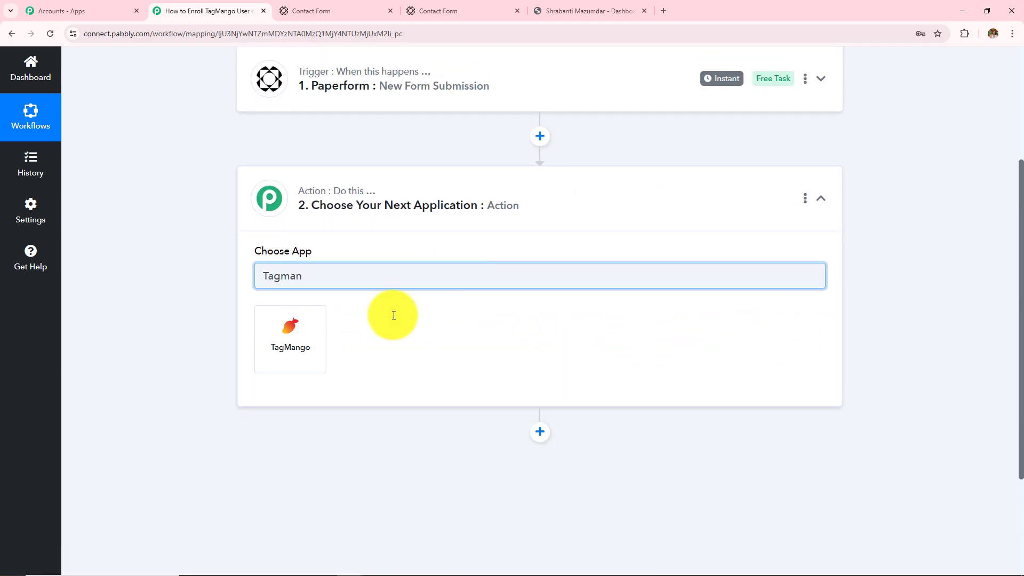
{"action": "left_click", "coordinate": [313, 364]}
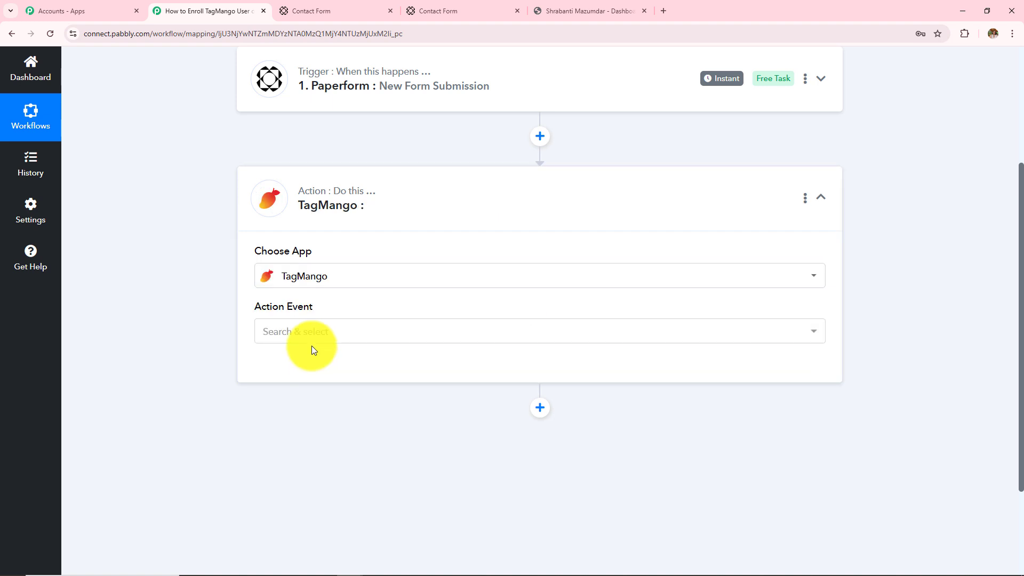
{"action": "left_click", "coordinate": [313, 346]}
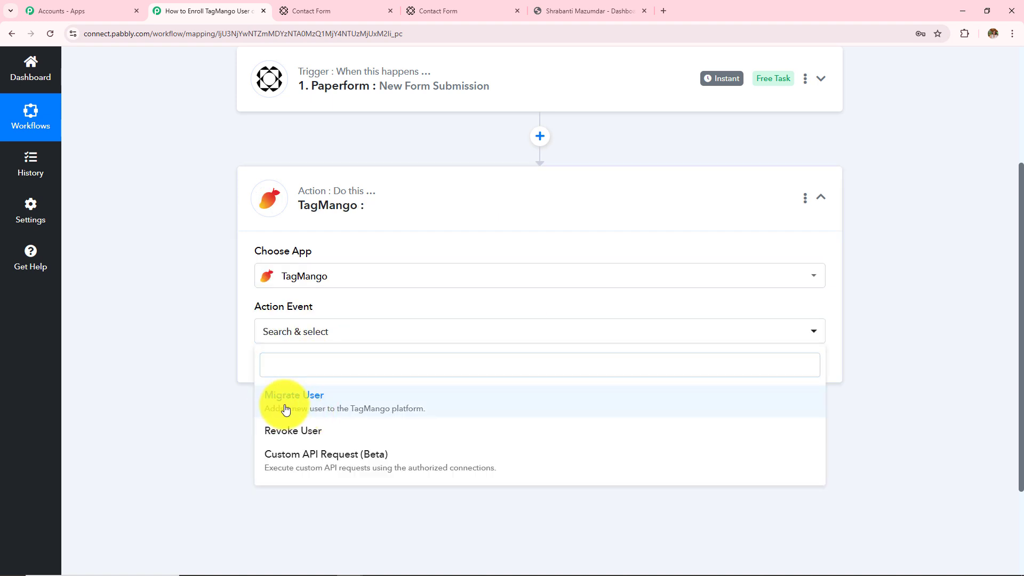
{"action": "left_click", "coordinate": [285, 409]}
{"action": "left_click", "coordinate": [296, 366]}
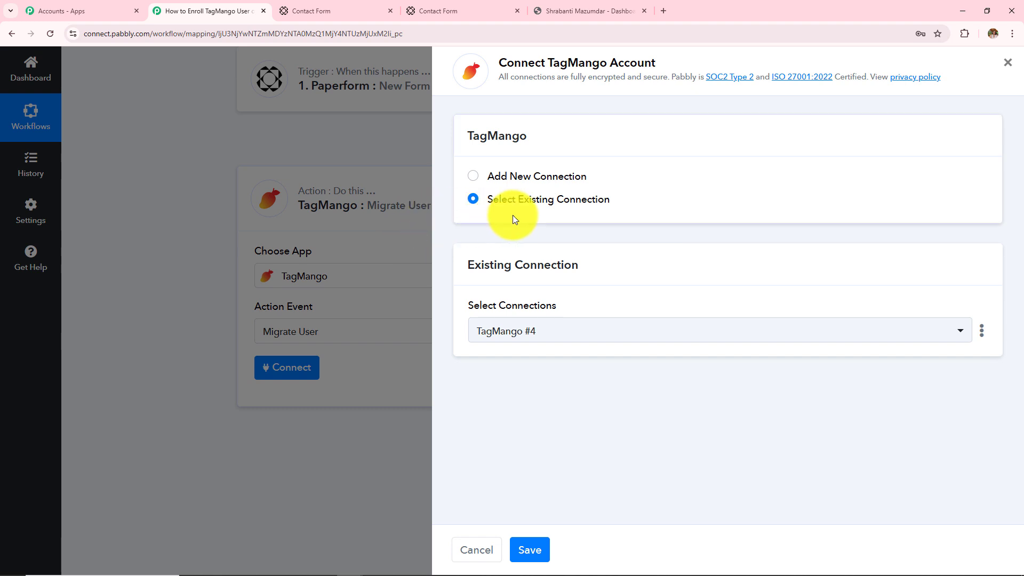
Step: Choose Add New Connection for TagMango #5, review the API key instructions, then go to TagMango
{"action": "left_click", "coordinate": [473, 177]}
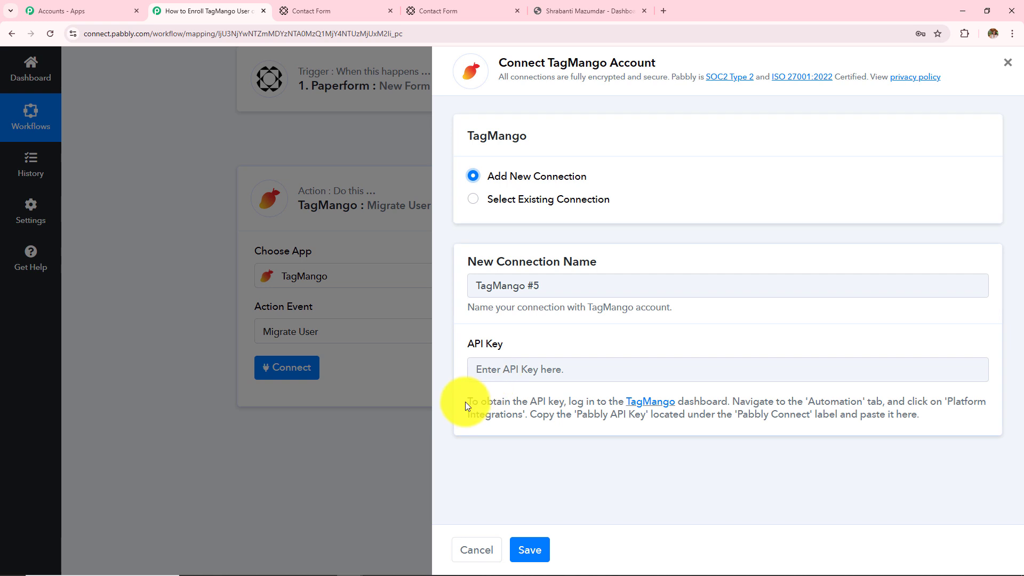
{"action": "left_click_drag", "start_coordinate": [465, 402], "coordinate": [904, 414]}
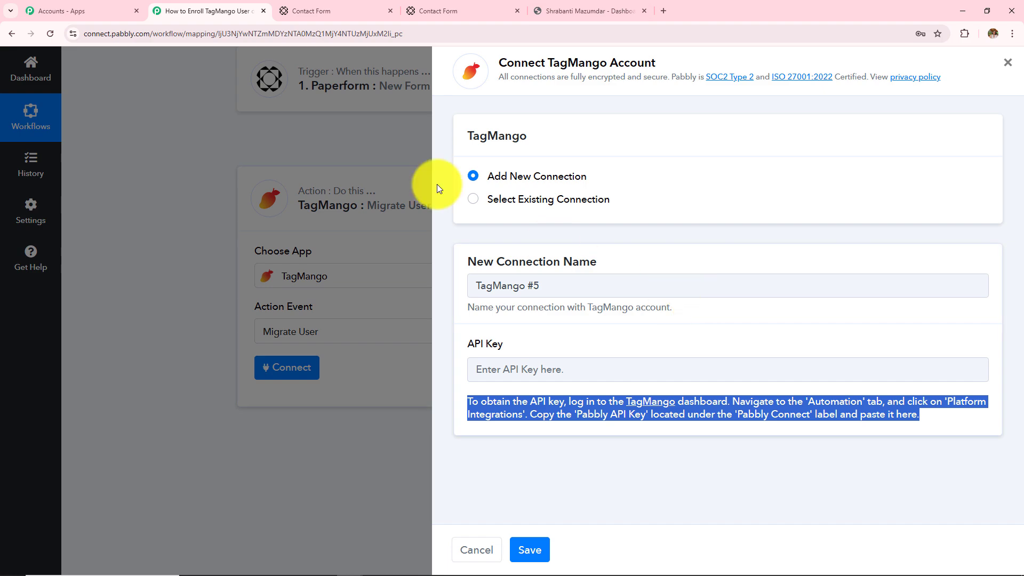
{"action": "left_click", "coordinate": [557, 6]}
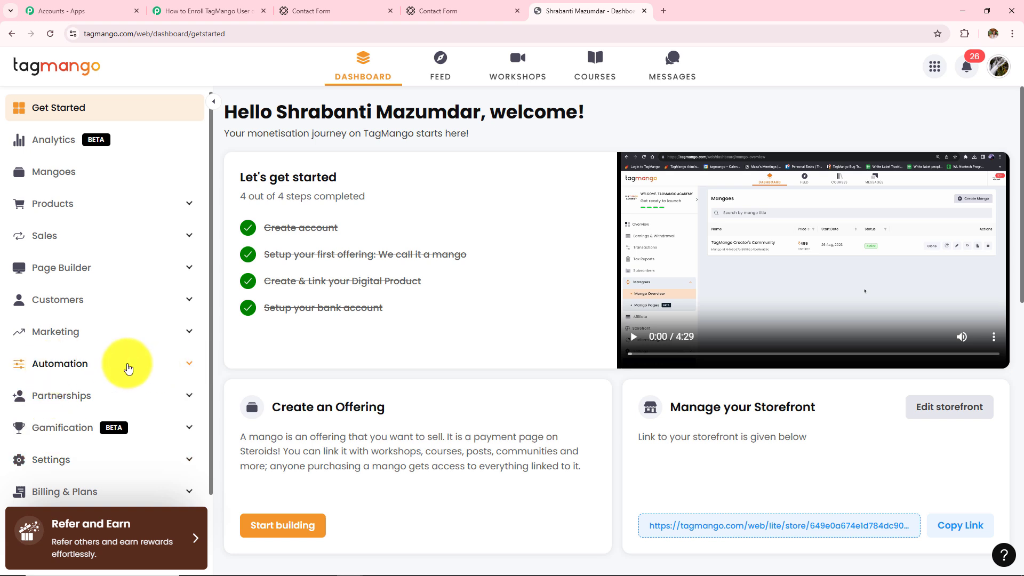
Step: Copy the Pabbly API key from TagMango's Automation > Platform Integrations page
{"action": "left_click", "coordinate": [128, 368]}
{"action": "scroll", "coordinate": [128, 370], "scroll_direction": "down", "scroll_amount": 2}
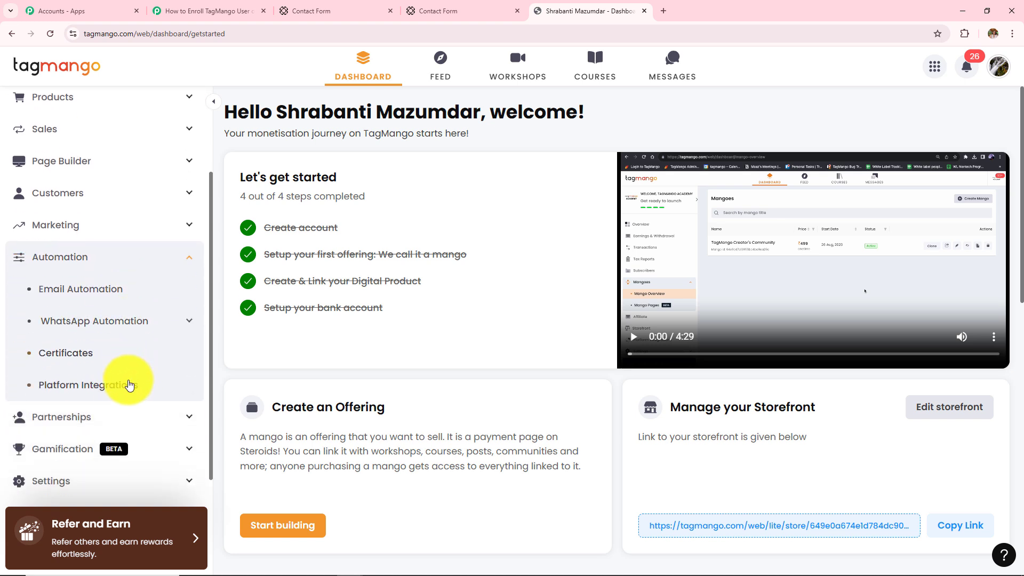
{"action": "left_click", "coordinate": [47, 388]}
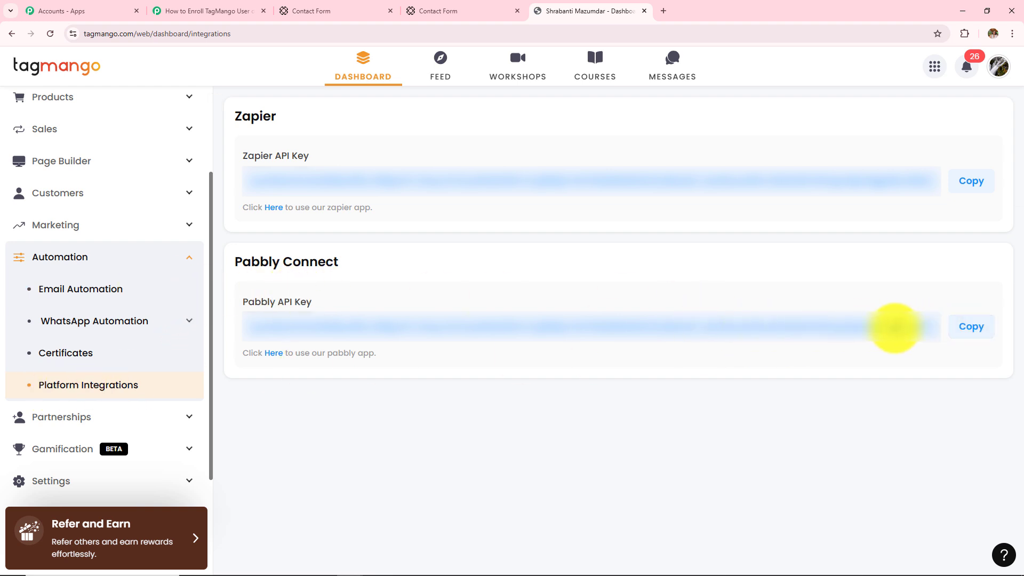
{"action": "left_click", "coordinate": [960, 333]}
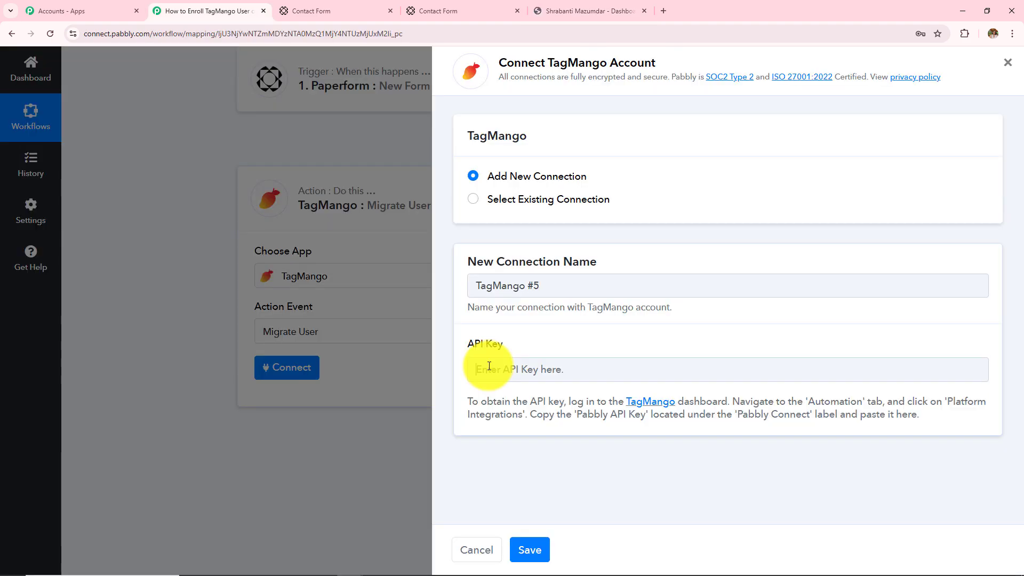
Step: Paste the API key into TagMango #5 and save, revealing the Migrate User fields
{"action": "left_click", "coordinate": [479, 368]}
{"action": "key", "text": "ctrl+v"}
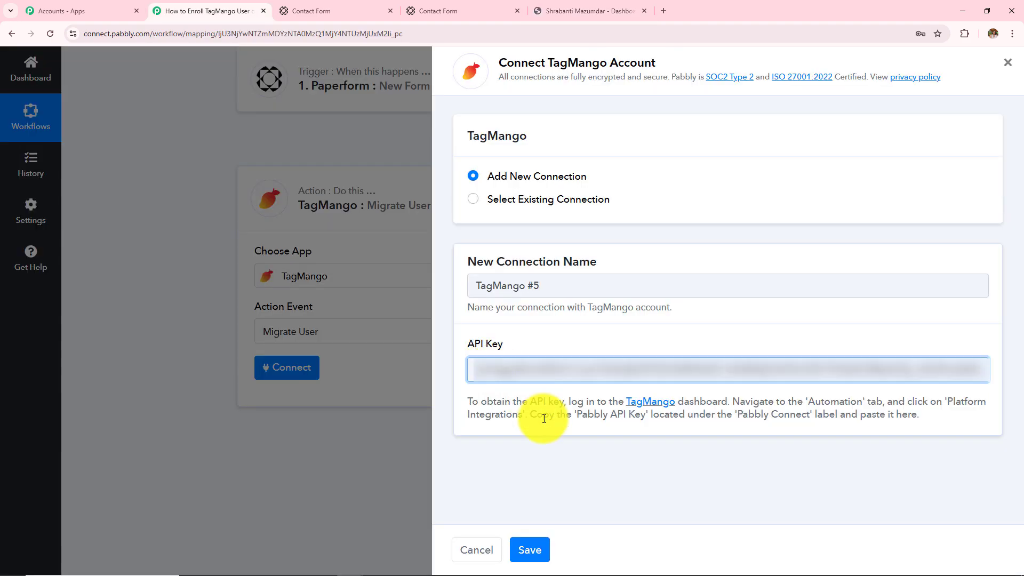
{"action": "left_click", "coordinate": [533, 549]}
{"action": "left_click", "coordinate": [515, 522]}
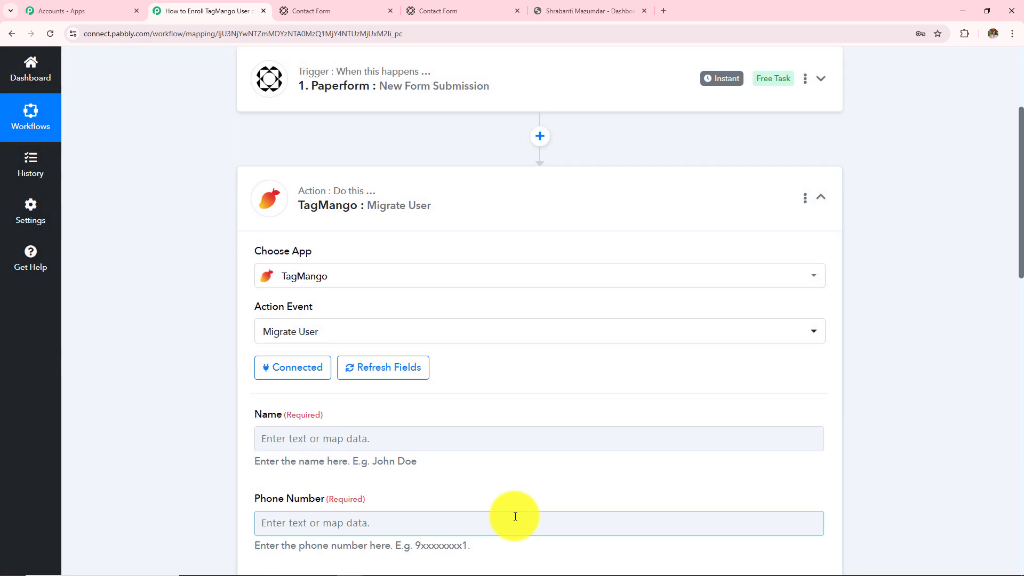
{"action": "scroll", "coordinate": [515, 517], "scroll_direction": "down", "scroll_amount": 15}
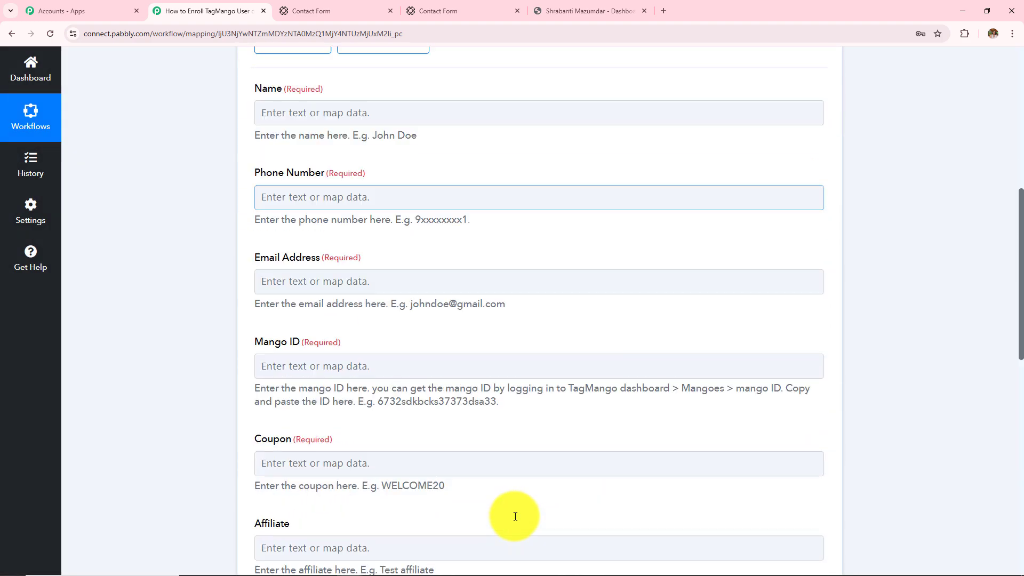
{"action": "scroll", "coordinate": [515, 516], "scroll_direction": "up", "scroll_amount": 13}
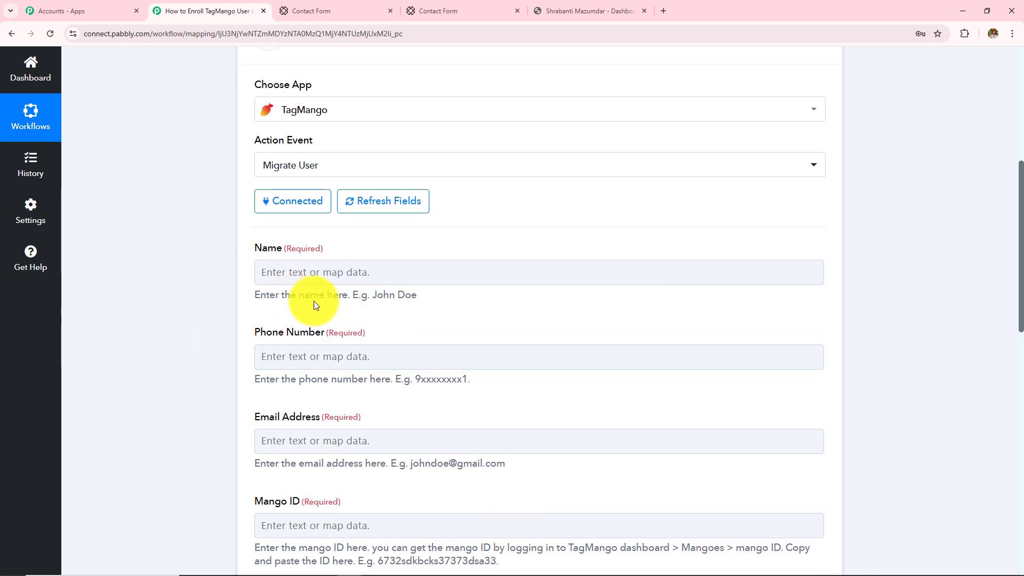
{"action": "scroll", "coordinate": [314, 301], "scroll_direction": "up", "scroll_amount": 1}
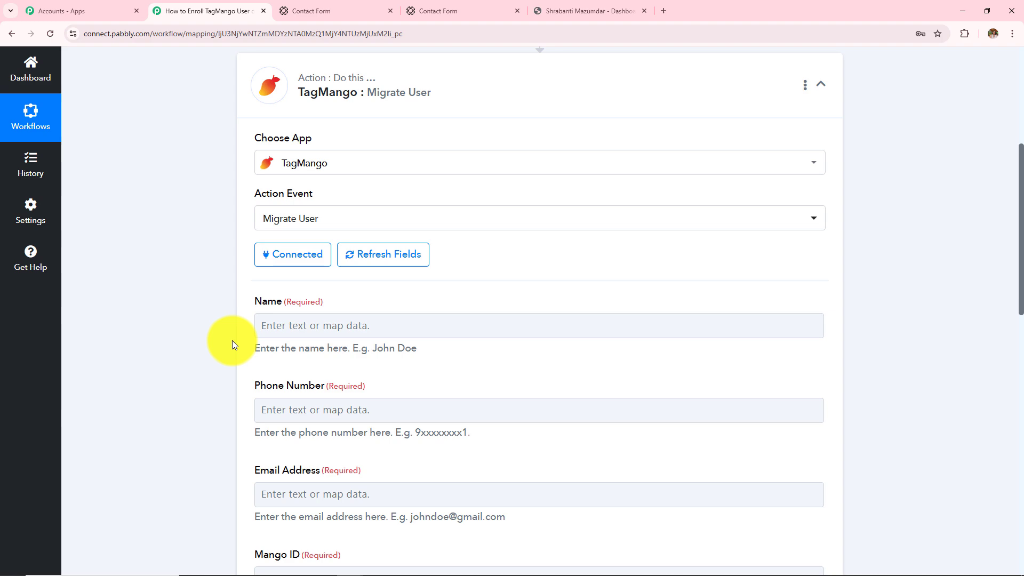
{"action": "scroll", "coordinate": [232, 340], "scroll_direction": "up", "scroll_amount": 5}
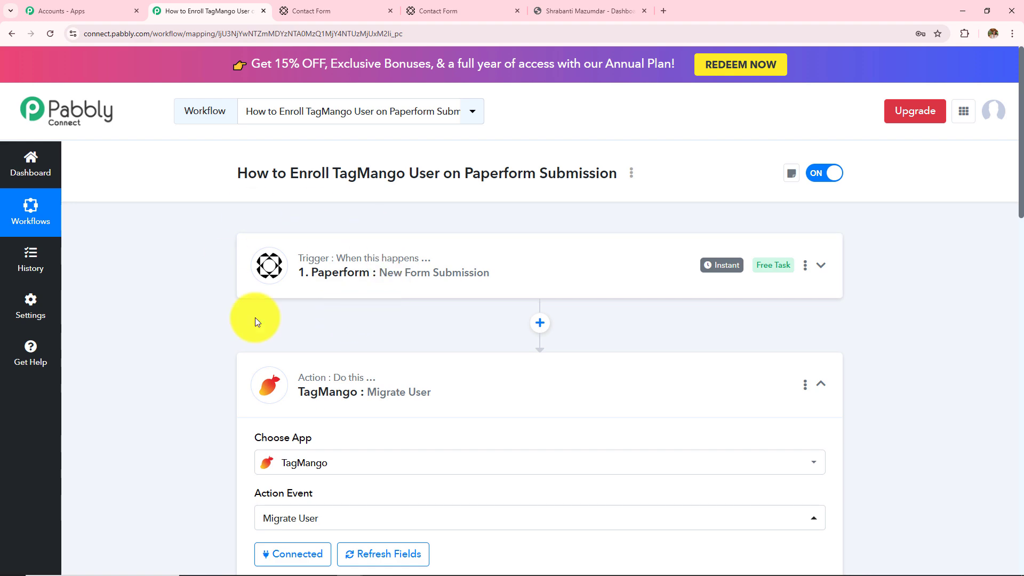
{"action": "scroll", "coordinate": [439, 296], "scroll_direction": "down", "scroll_amount": 6}
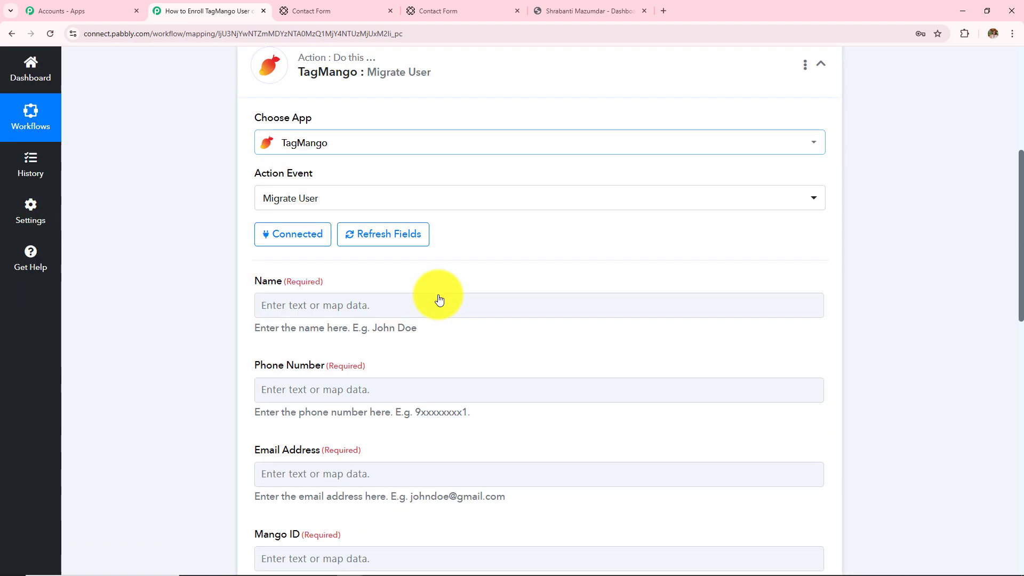
Step: Map Data 0 Value (New) and Data 1 Value (Lead) into the Name field
{"action": "left_click", "coordinate": [384, 303]}
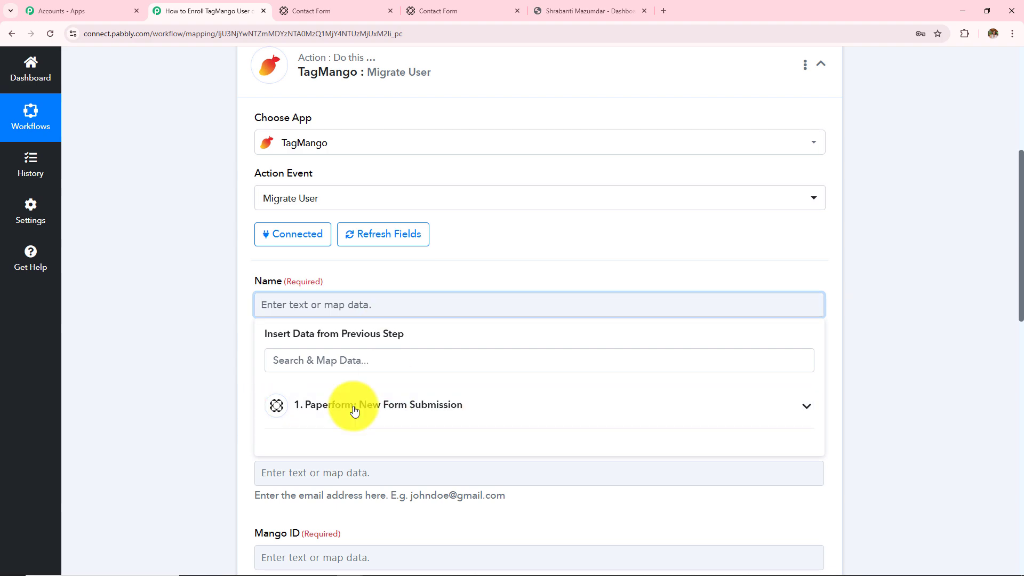
{"action": "left_click", "coordinate": [379, 404]}
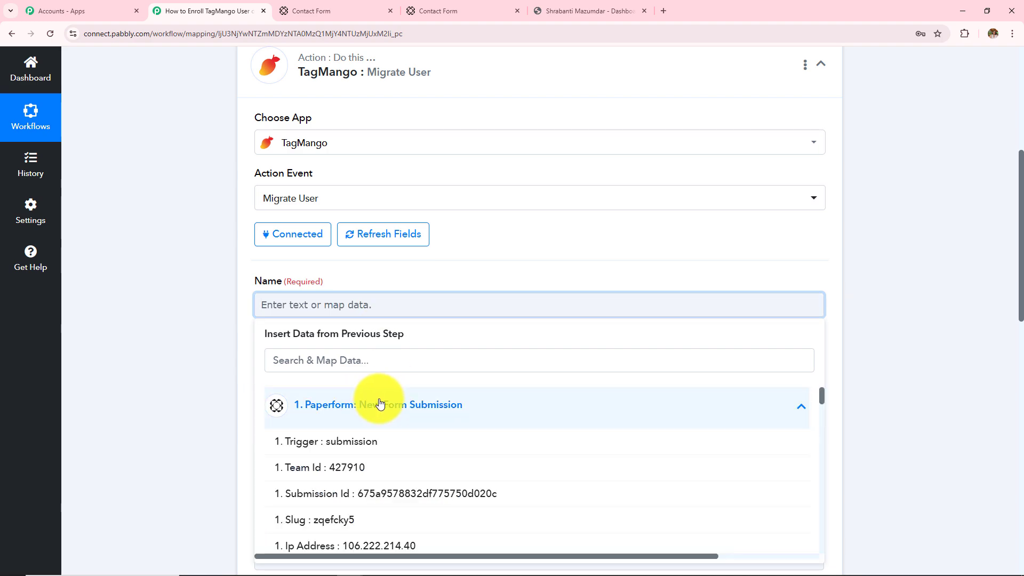
{"action": "scroll", "coordinate": [469, 251], "scroll_direction": "down", "scroll_amount": 5}
{"action": "scroll", "coordinate": [435, 268], "scroll_direction": "down", "scroll_amount": 6}
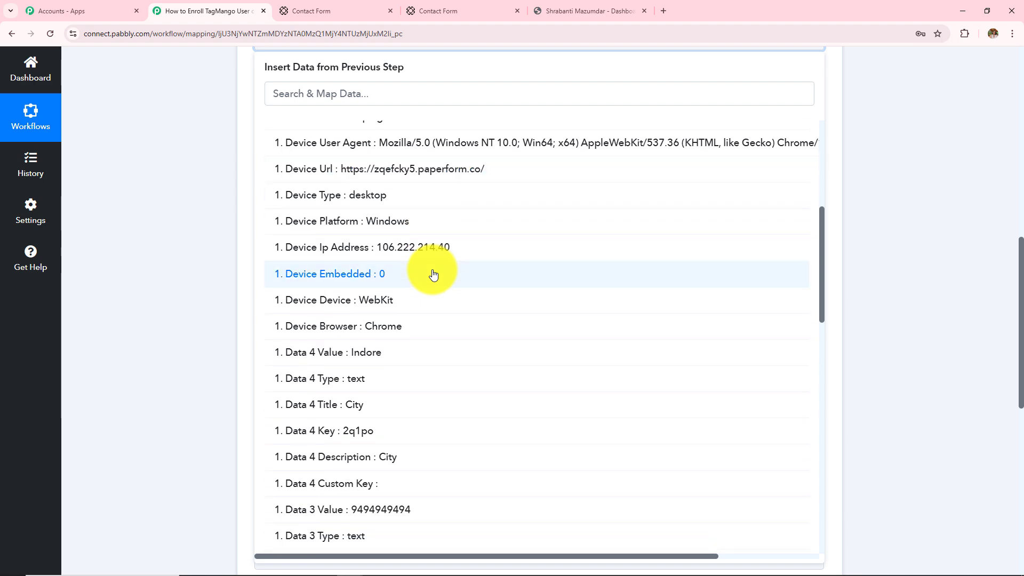
{"action": "scroll", "coordinate": [433, 274], "scroll_direction": "up", "scroll_amount": 4}
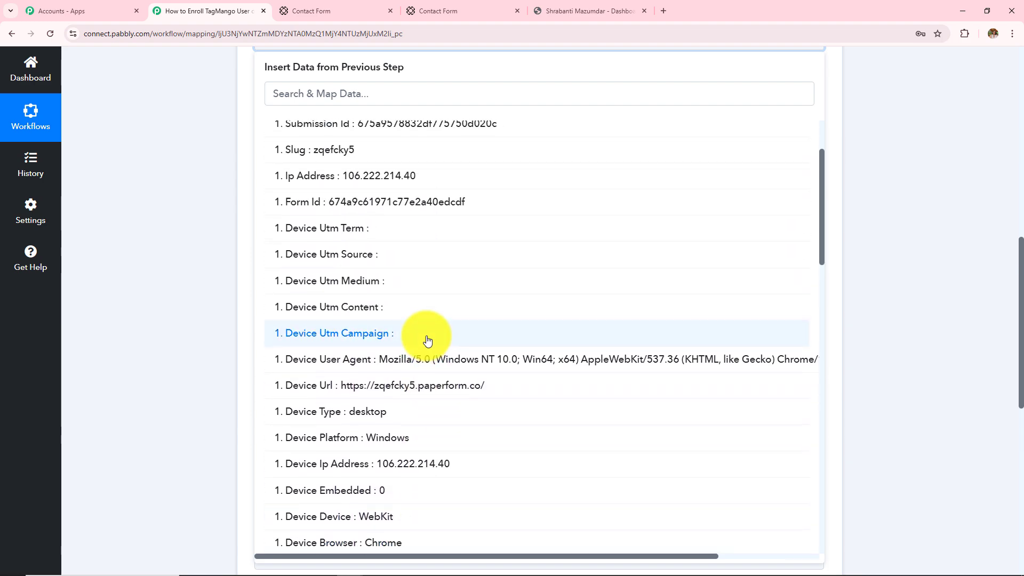
{"action": "scroll", "coordinate": [428, 340], "scroll_direction": "up", "scroll_amount": 2}
{"action": "scroll", "coordinate": [428, 340], "scroll_direction": "down", "scroll_amount": 8}
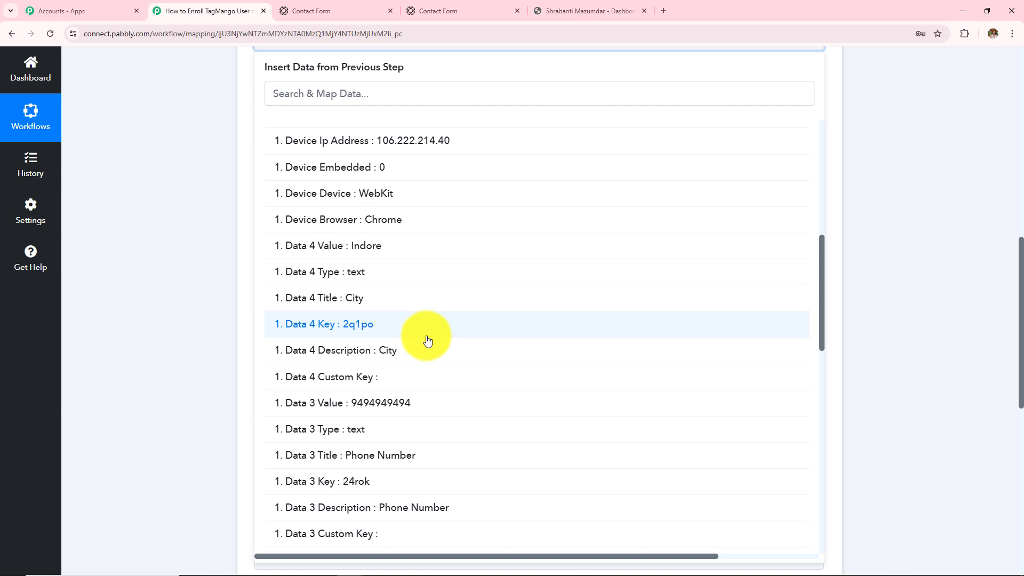
{"action": "scroll", "coordinate": [428, 340], "scroll_direction": "down", "scroll_amount": 7}
{"action": "left_click", "coordinate": [384, 514]}
{"action": "left_click", "coordinate": [382, 314]}
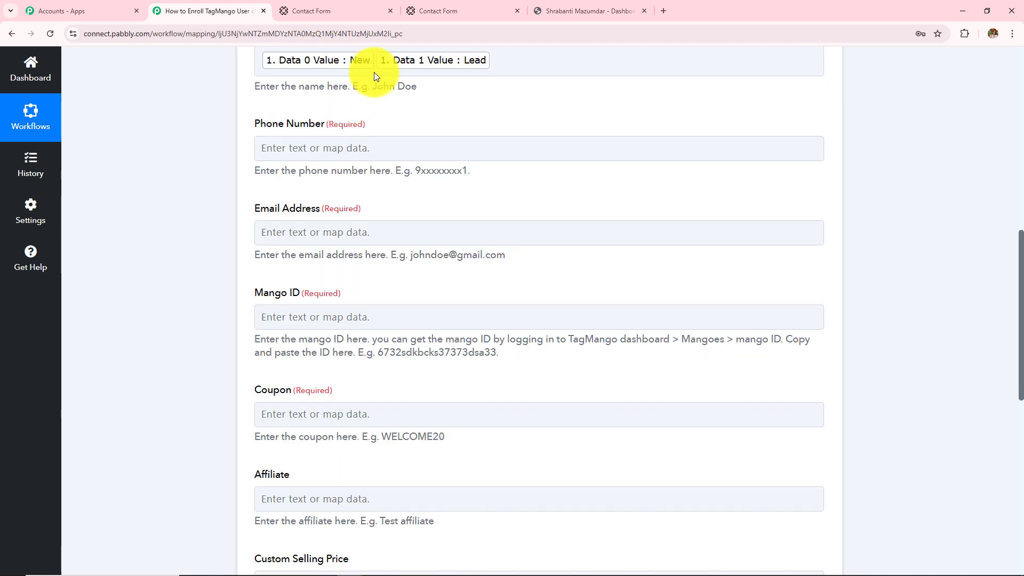
{"action": "left_click", "coordinate": [376, 60]}
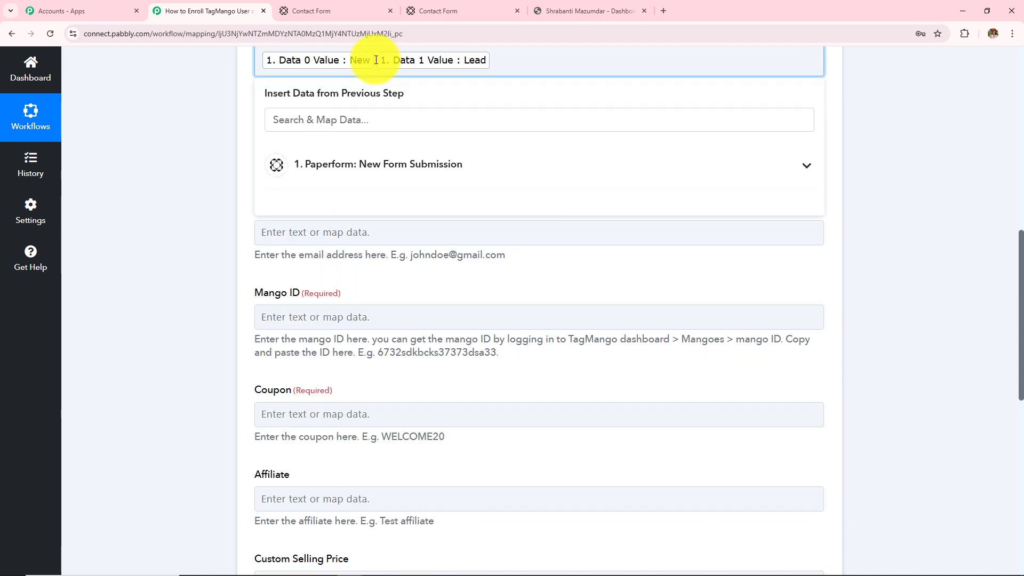
Step: Map Data 3 Value, the submitted phone number, into Phone Number
{"action": "left_click", "coordinate": [331, 145]}
{"action": "left_click", "coordinate": [376, 246]}
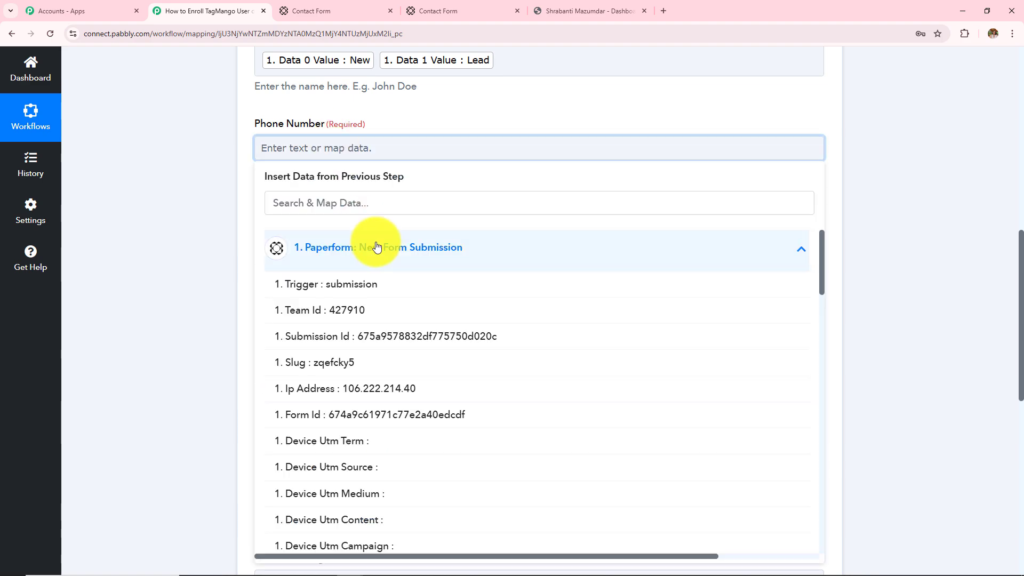
{"action": "scroll", "coordinate": [417, 403], "scroll_direction": "down", "scroll_amount": 13}
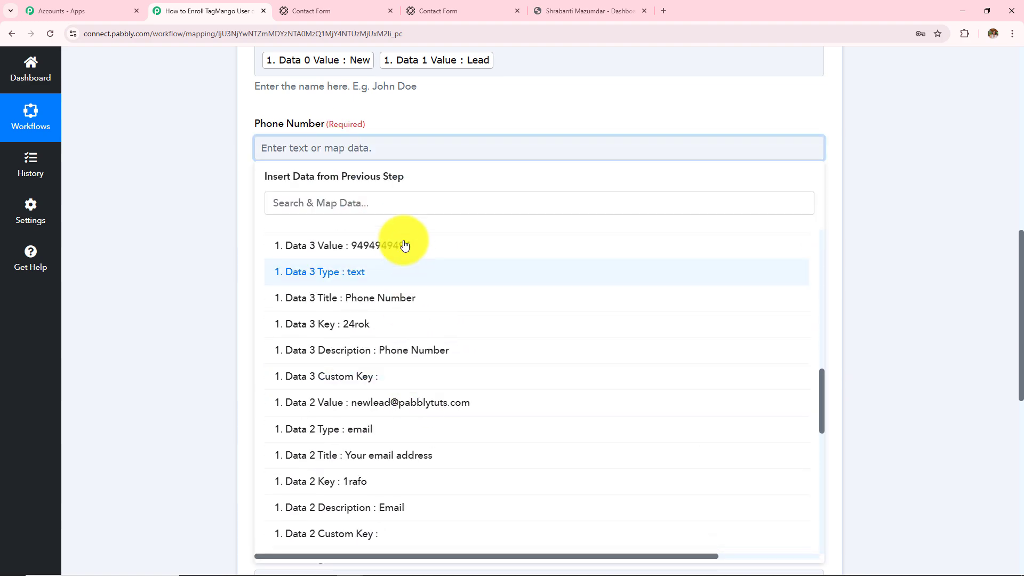
{"action": "left_click", "coordinate": [404, 245]}
{"action": "left_click", "coordinate": [193, 214]}
Step: Map Data 2 Value, the submitted email, into Email Address, leaving Mango ID empty
{"action": "left_click", "coordinate": [354, 240]}
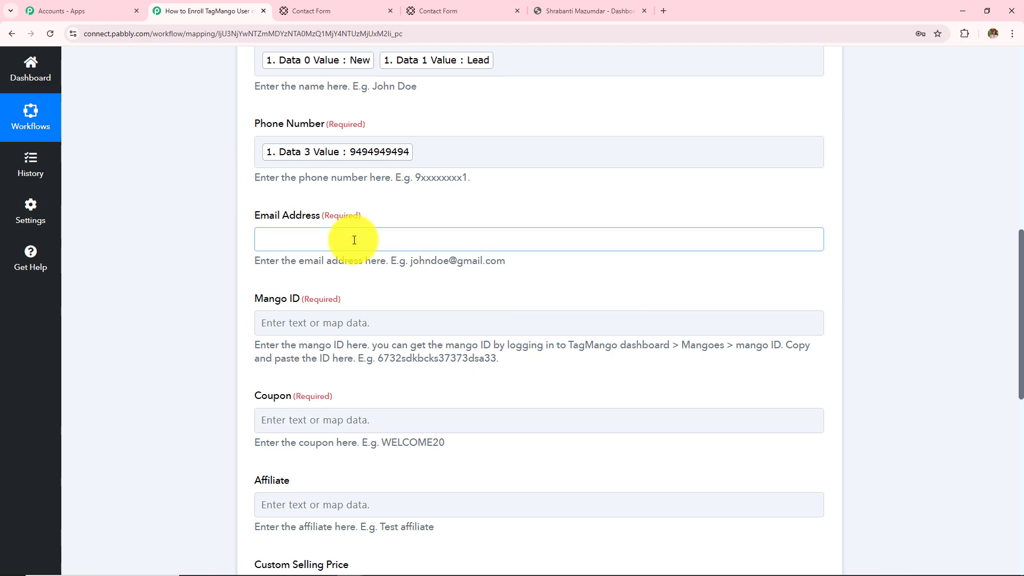
{"action": "left_click", "coordinate": [379, 347]}
{"action": "scroll", "coordinate": [411, 457], "scroll_direction": "down", "scroll_amount": 8}
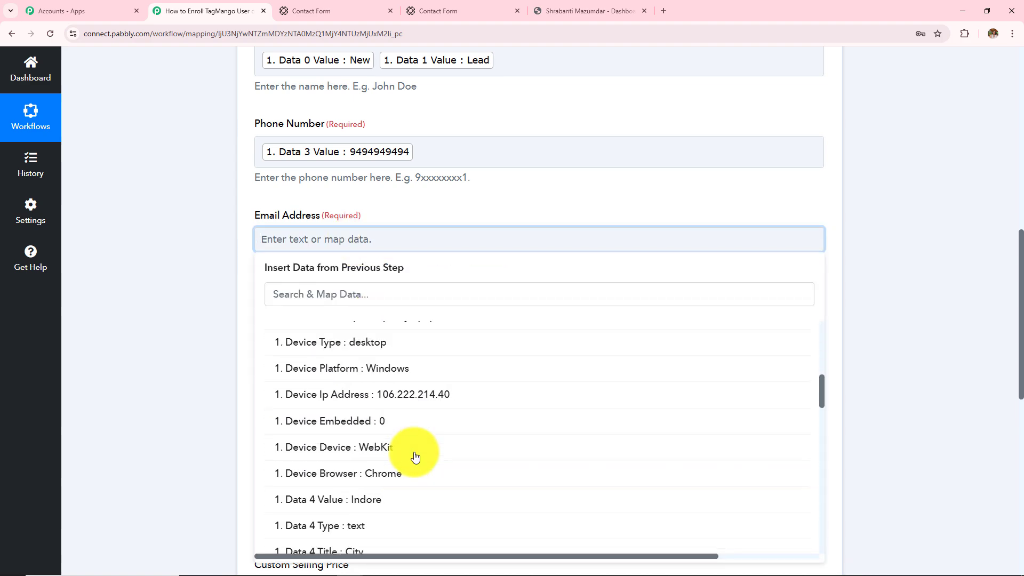
{"action": "scroll", "coordinate": [415, 457], "scroll_direction": "down", "scroll_amount": 11}
{"action": "scroll", "coordinate": [415, 457], "scroll_direction": "up", "scroll_amount": 3}
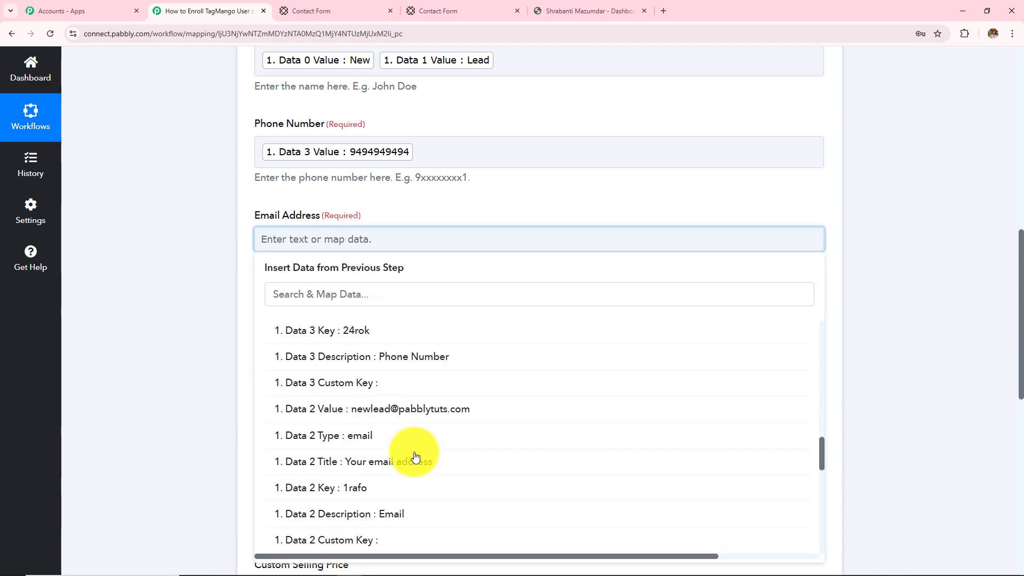
{"action": "scroll", "coordinate": [416, 456], "scroll_direction": "up", "scroll_amount": 1}
{"action": "left_click", "coordinate": [416, 440]}
{"action": "left_click", "coordinate": [194, 318]}
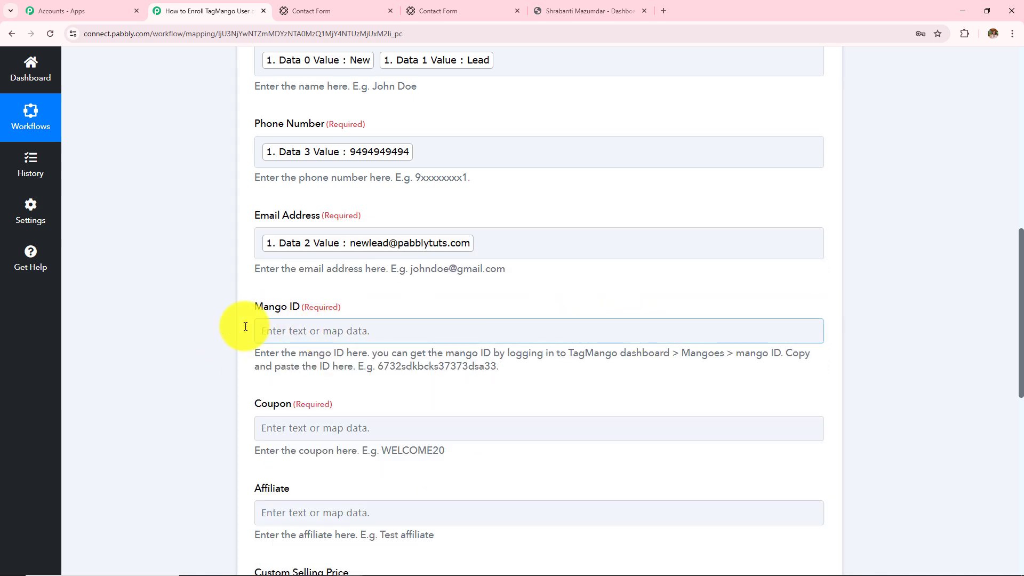
{"action": "left_click_drag", "start_coordinate": [256, 306], "coordinate": [344, 300]}
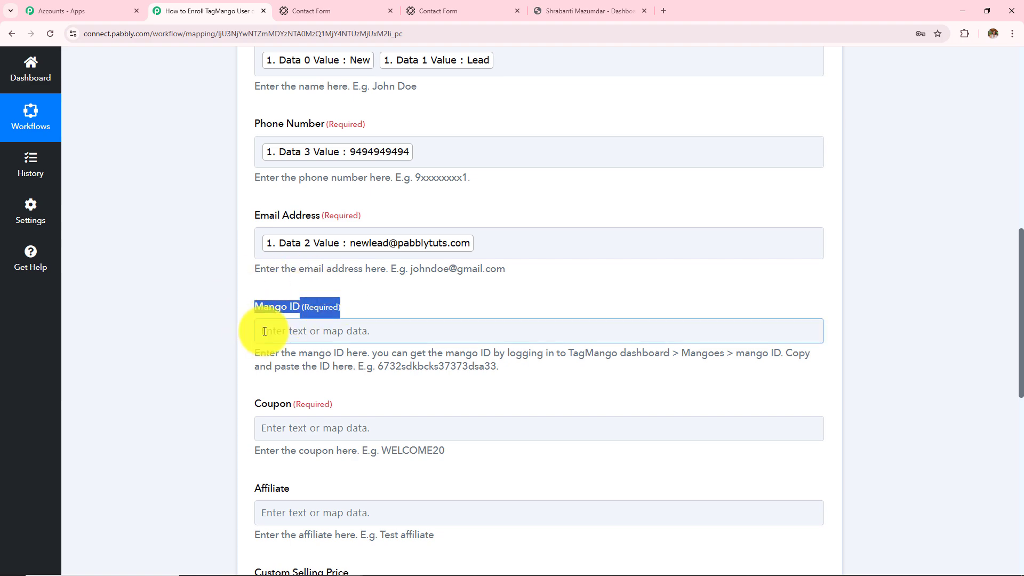
Step: Open TagMango's Mangoes list, search 'ph', and select the Basic's of PHP mango ID
{"action": "left_click", "coordinate": [583, 10]}
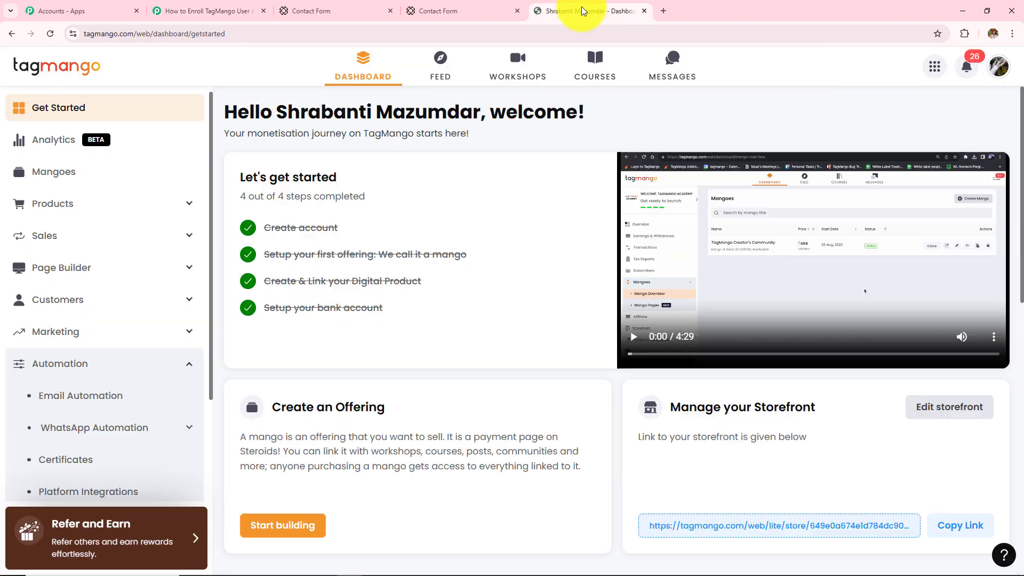
{"action": "left_click", "coordinate": [132, 365]}
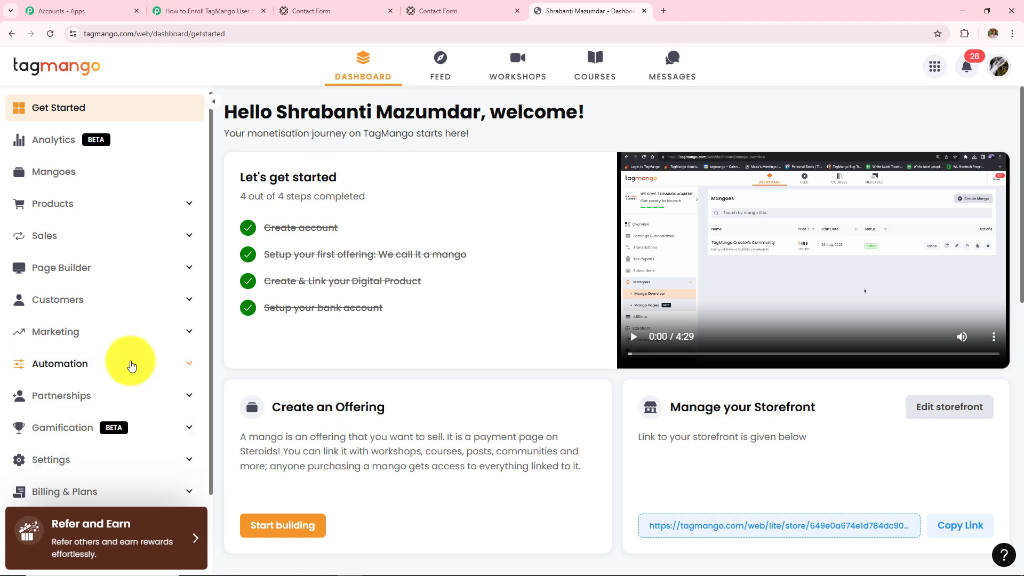
{"action": "left_click", "coordinate": [70, 175]}
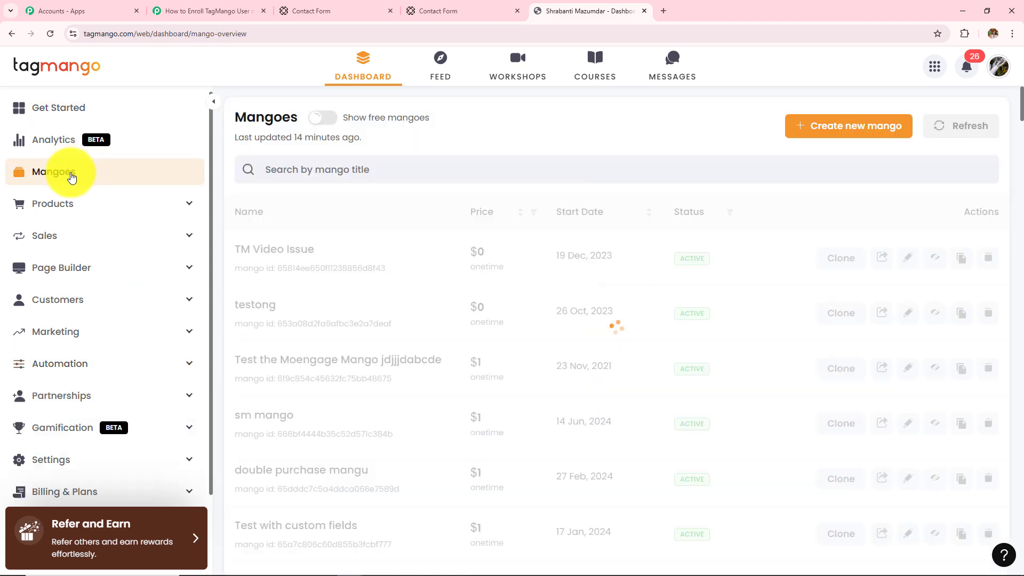
{"action": "key", "text": "ctrl+f"}
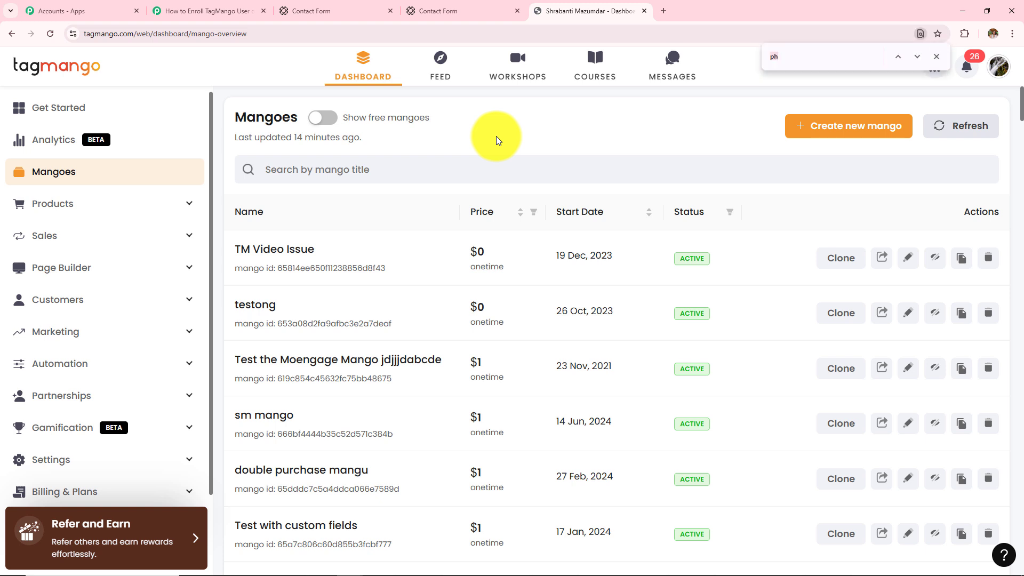
{"action": "left_click", "coordinate": [899, 57]}
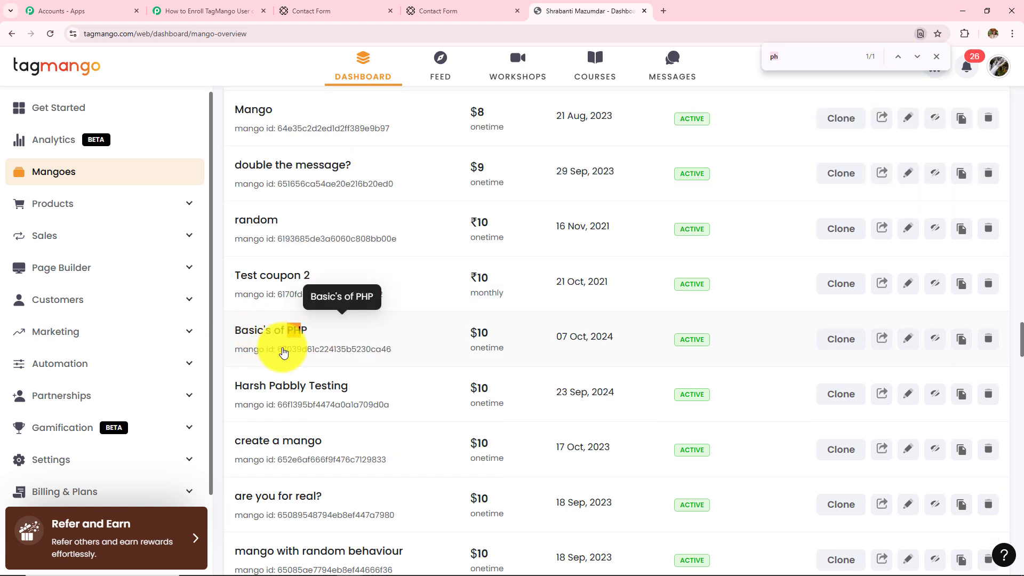
{"action": "left_click_drag", "start_coordinate": [279, 354], "coordinate": [393, 349]}
{"action": "key", "text": "ctrl+c"}
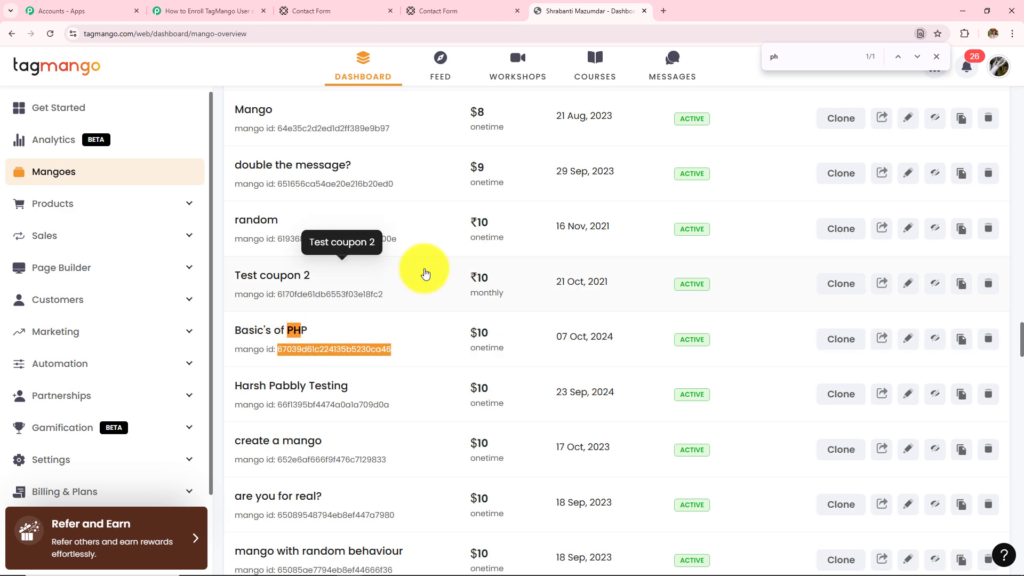
Step: Paste mango ID 67039d61c224135b5230ca46 into Mango ID, then return to TagMango's Mangoes list
{"action": "left_click", "coordinate": [160, 12]}
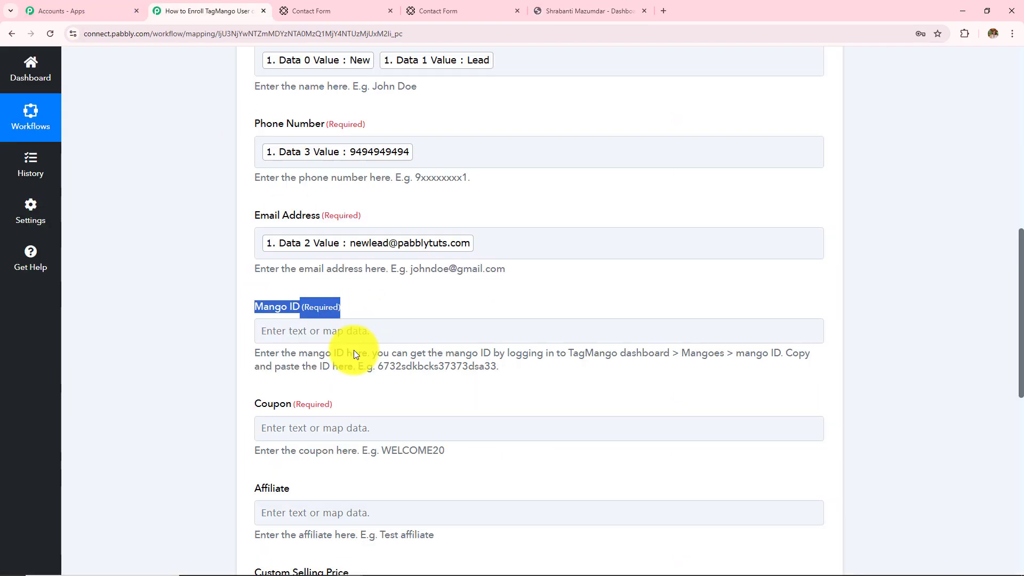
{"action": "left_click", "coordinate": [331, 330]}
{"action": "key", "text": "ctrl+v"}
{"action": "scroll", "coordinate": [311, 382], "scroll_direction": "down", "scroll_amount": 1}
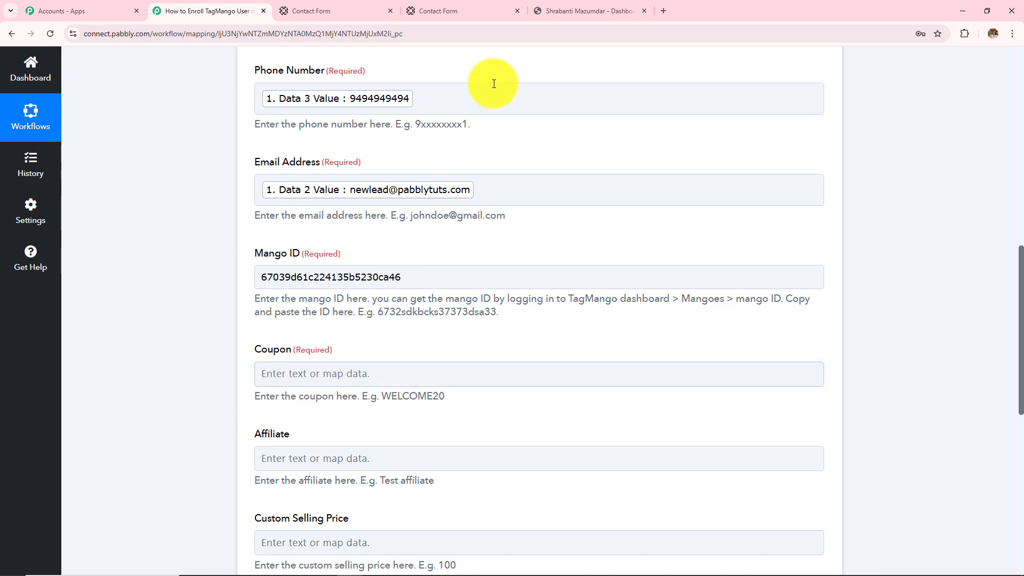
{"action": "left_click", "coordinate": [550, 11]}
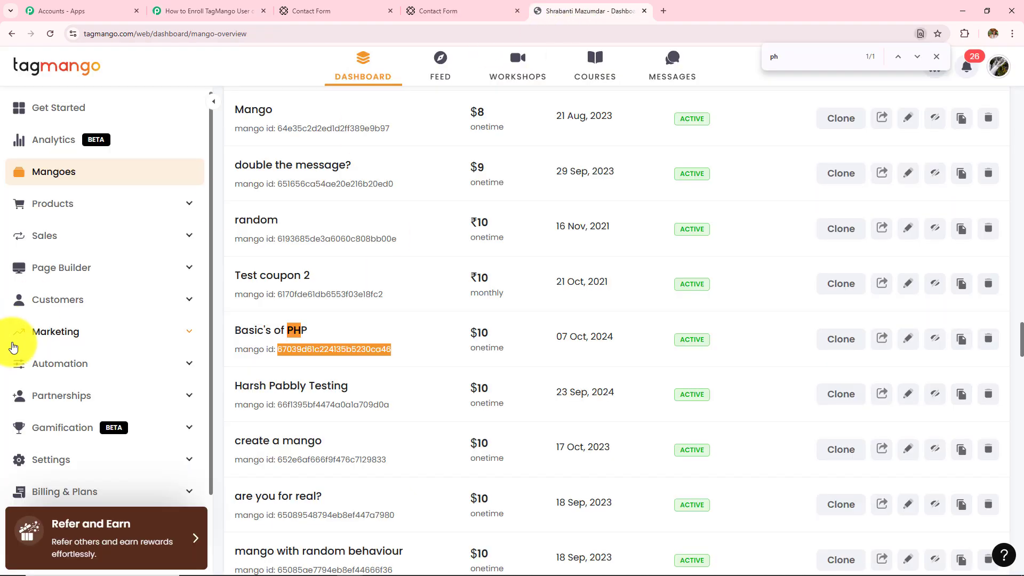
Step: Copy coupon code mango10 from TagMango's Marketing > Coupons list into the Pabbly Coupon field
{"action": "left_click", "coordinate": [93, 334]}
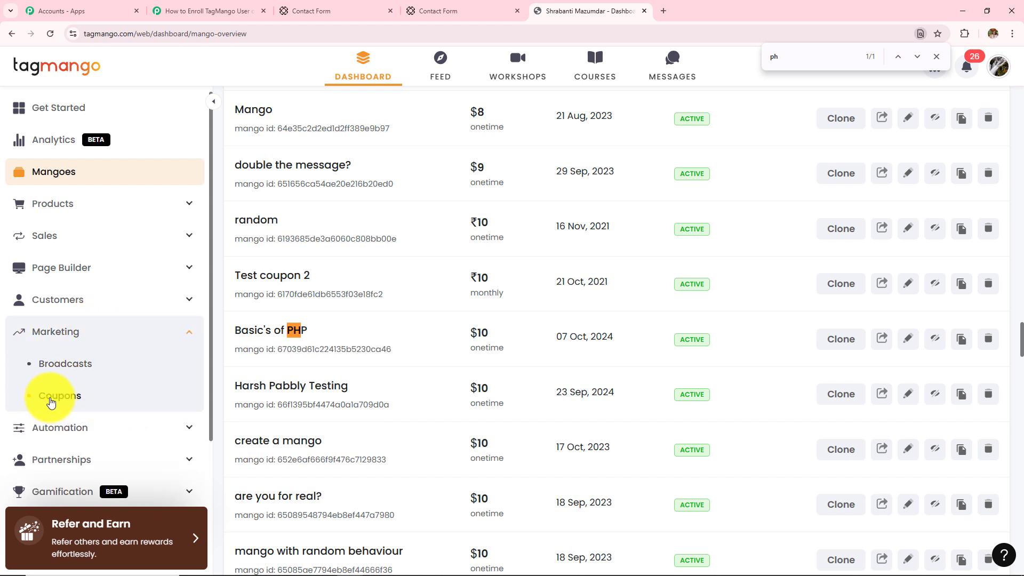
{"action": "left_click", "coordinate": [51, 403]}
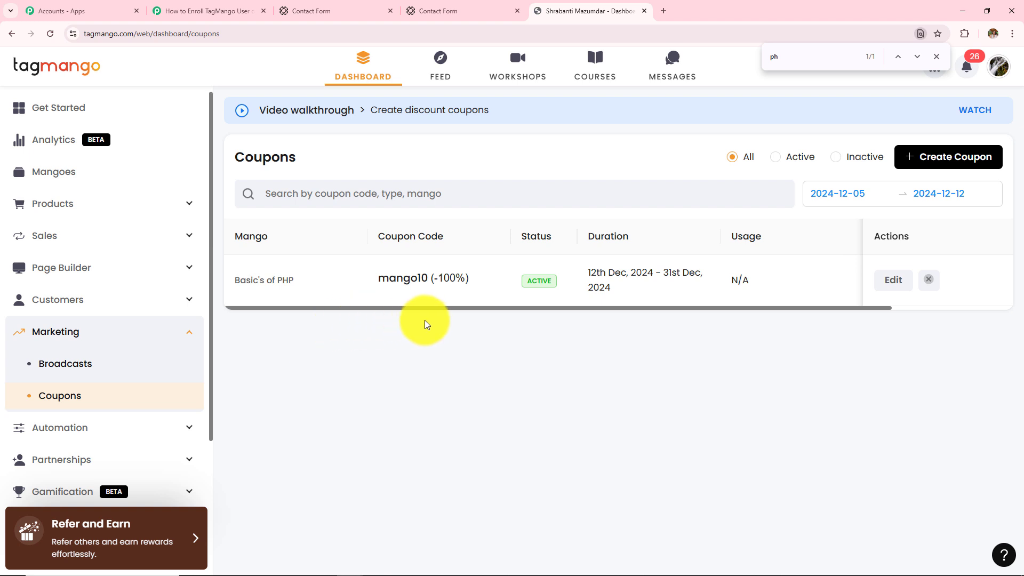
{"action": "left_click_drag", "start_coordinate": [380, 281], "coordinate": [432, 297]}
{"action": "key", "text": "ctrl+c"}
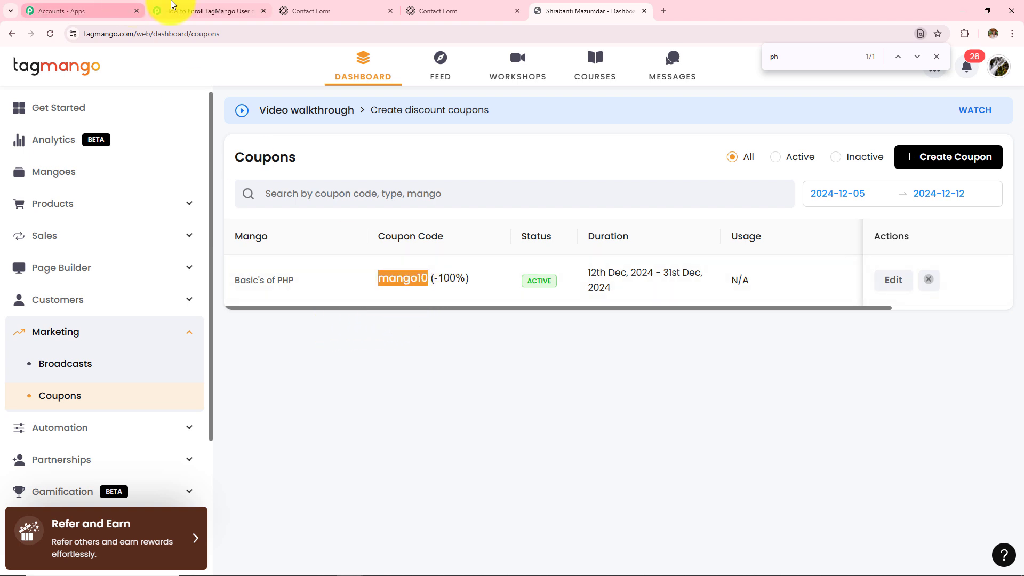
{"action": "left_click", "coordinate": [206, 10]}
{"action": "left_click", "coordinate": [285, 373]}
{"action": "key", "text": "ctrl+v"}
{"action": "scroll", "coordinate": [451, 356], "scroll_direction": "down", "scroll_amount": 4}
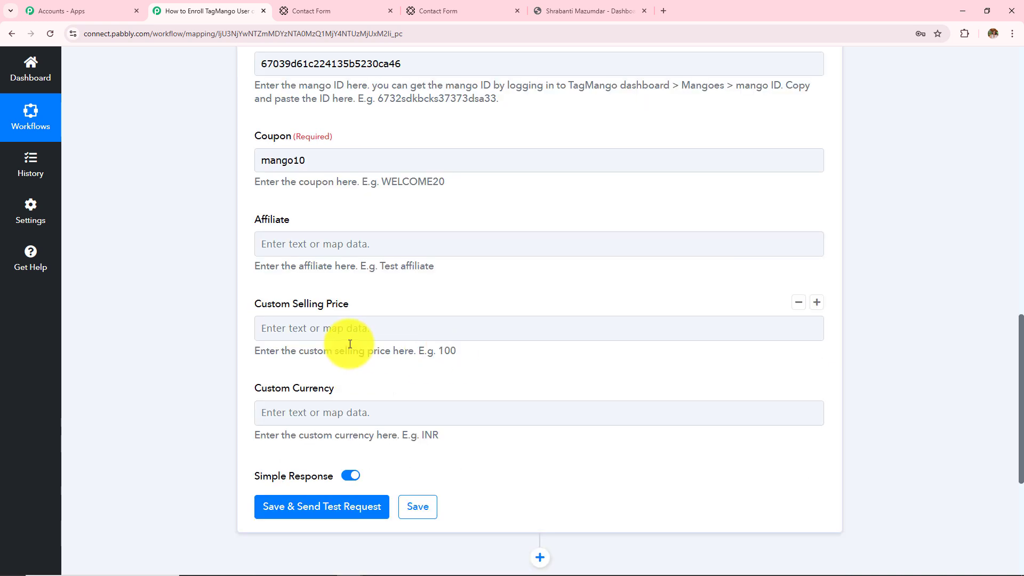
Step: Review the optional TagMango fields, then save the Migrate User action and send a test request
{"action": "left_click_drag", "start_coordinate": [248, 223], "coordinate": [400, 421]}
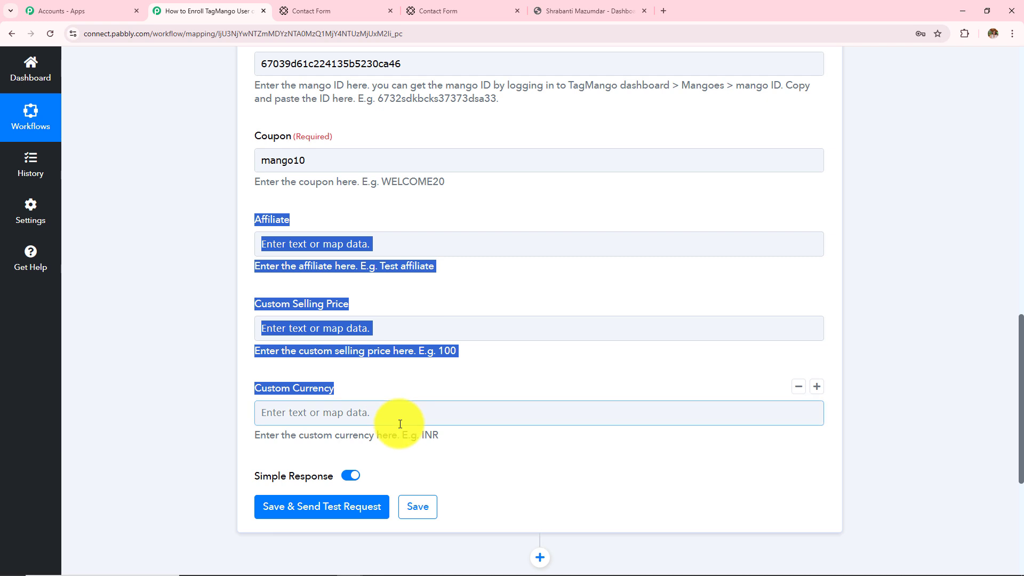
{"action": "left_click", "coordinate": [144, 263]}
{"action": "scroll", "coordinate": [207, 296], "scroll_direction": "up", "scroll_amount": 8}
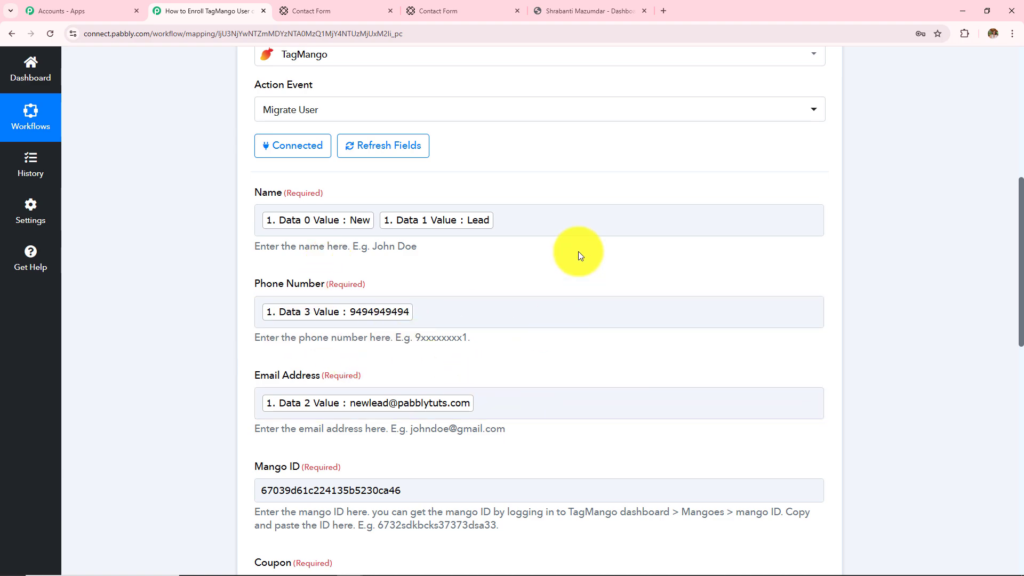
{"action": "scroll", "coordinate": [469, 416], "scroll_direction": "down", "scroll_amount": 5}
{"action": "scroll", "coordinate": [488, 411], "scroll_direction": "down", "scroll_amount": 8}
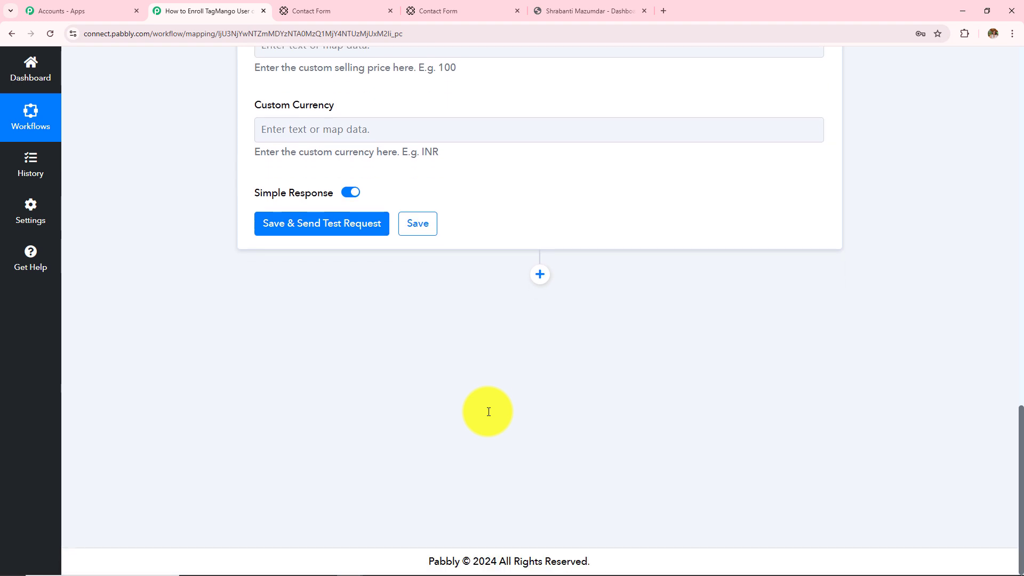
{"action": "left_click", "coordinate": [318, 224]}
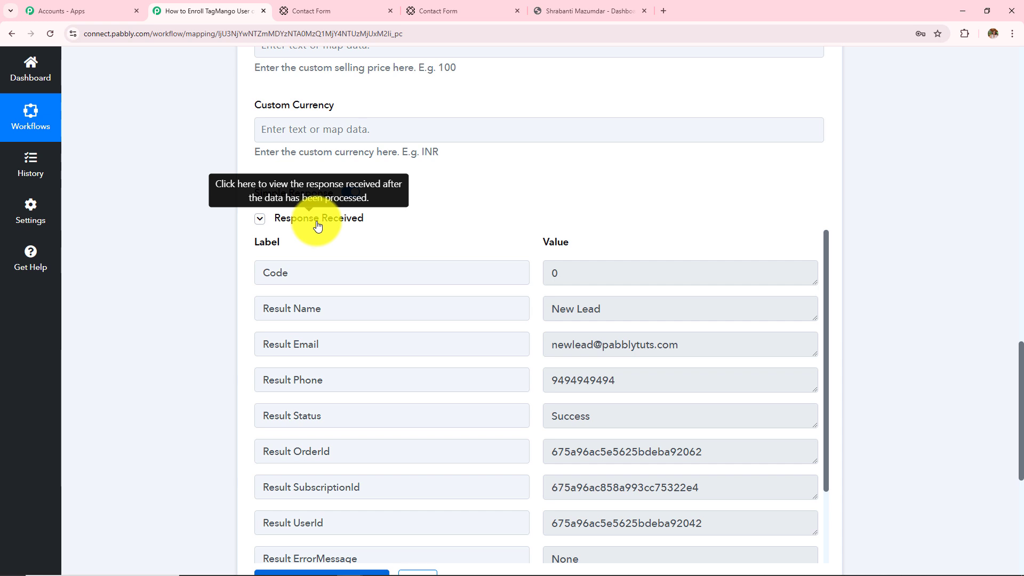
Step: Check the response's code 0, customer name, email, phone and Success status, then go to TagMango
{"action": "double_click", "coordinate": [582, 274]}
{"action": "left_click", "coordinate": [602, 309]}
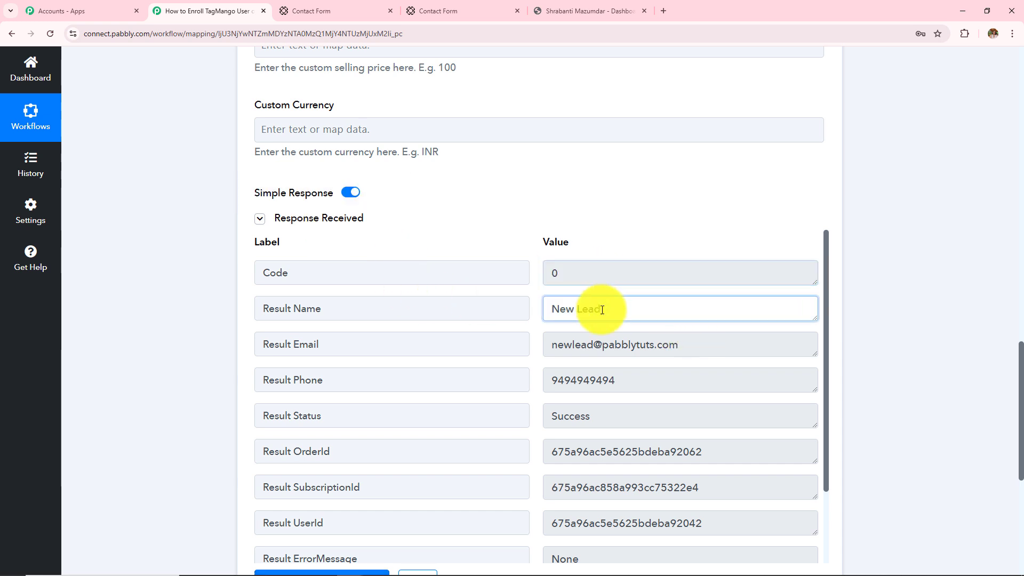
{"action": "double_click", "coordinate": [697, 345]}
{"action": "double_click", "coordinate": [614, 379]}
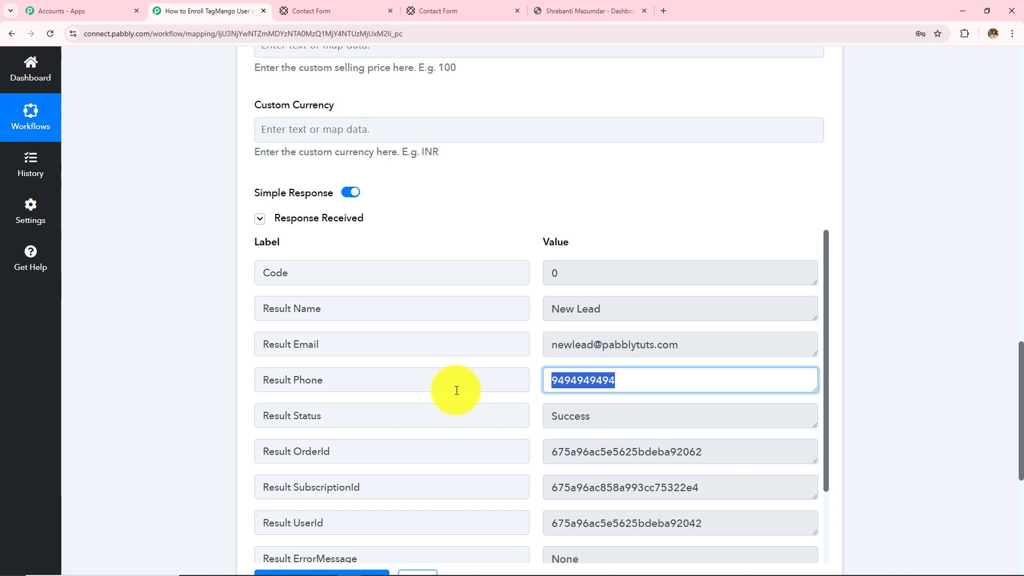
{"action": "double_click", "coordinate": [612, 415]}
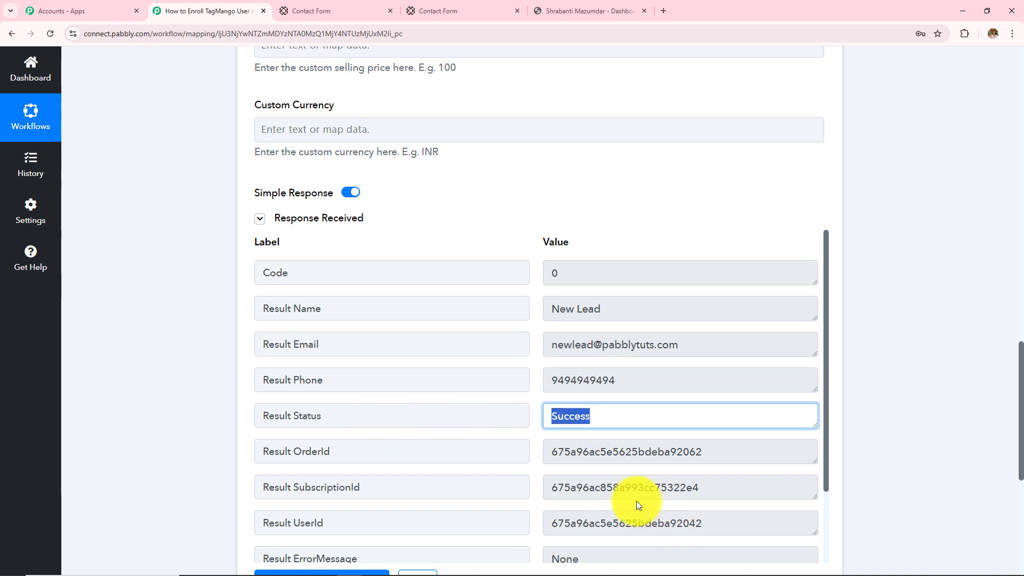
{"action": "left_click", "coordinate": [589, 11]}
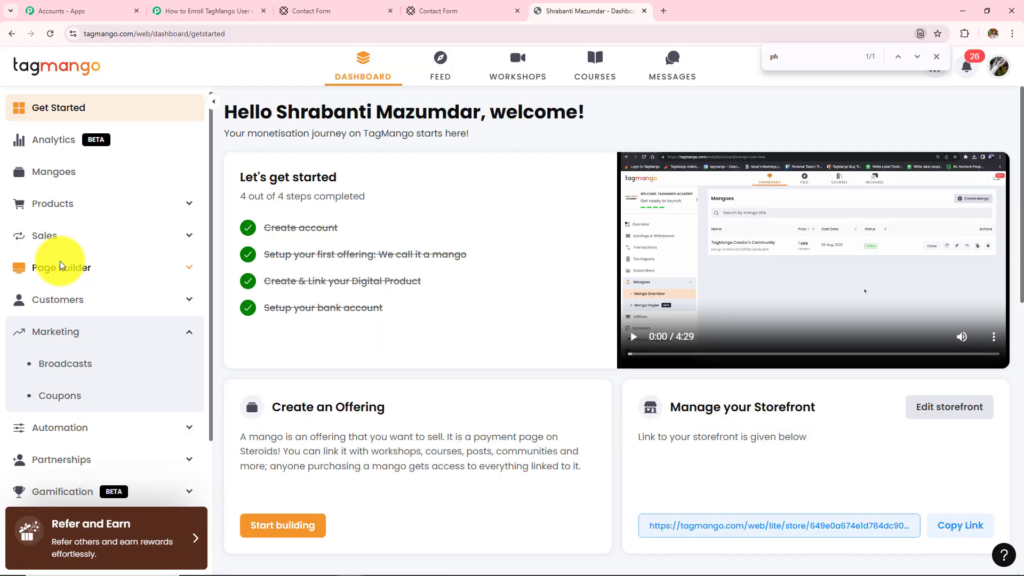
Step: In TagMango's Customers list, confirm the New Lead row and email, then return to Pabbly
{"action": "left_click", "coordinate": [80, 331]}
{"action": "left_click", "coordinate": [80, 308]}
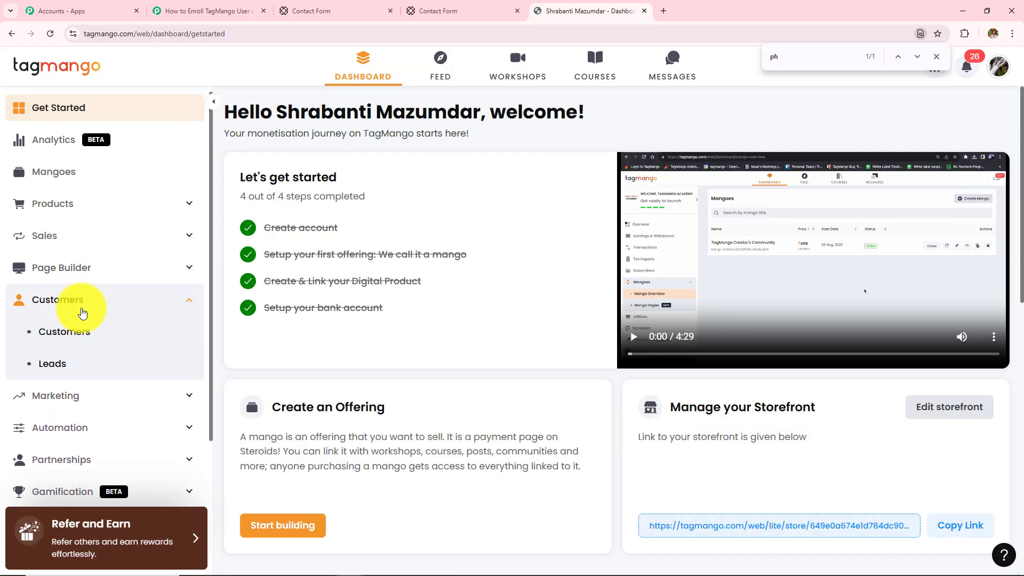
{"action": "left_click", "coordinate": [75, 333]}
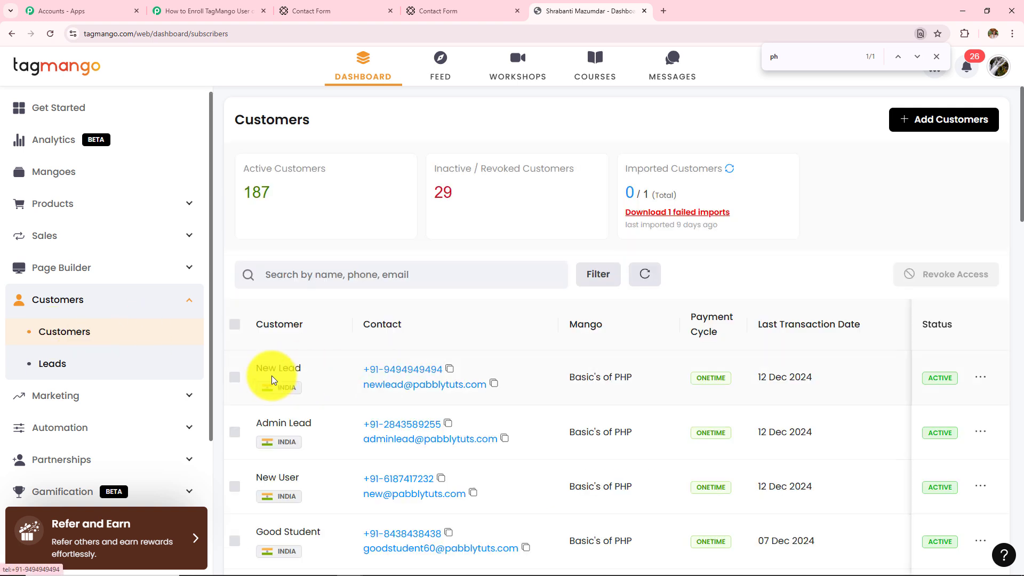
{"action": "left_click_drag", "start_coordinate": [257, 368], "coordinate": [303, 368]}
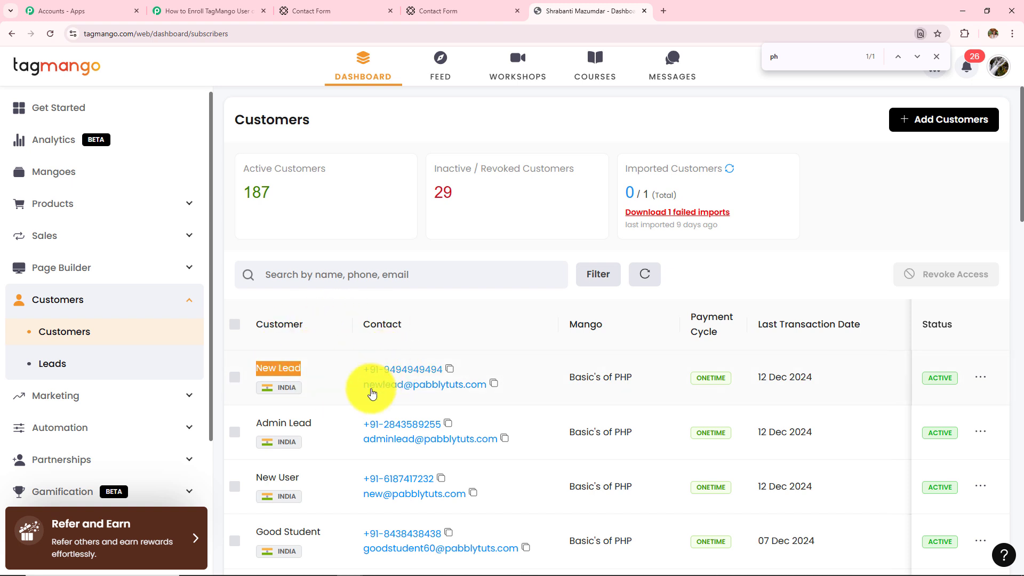
{"action": "left_click_drag", "start_coordinate": [363, 384], "coordinate": [484, 407]}
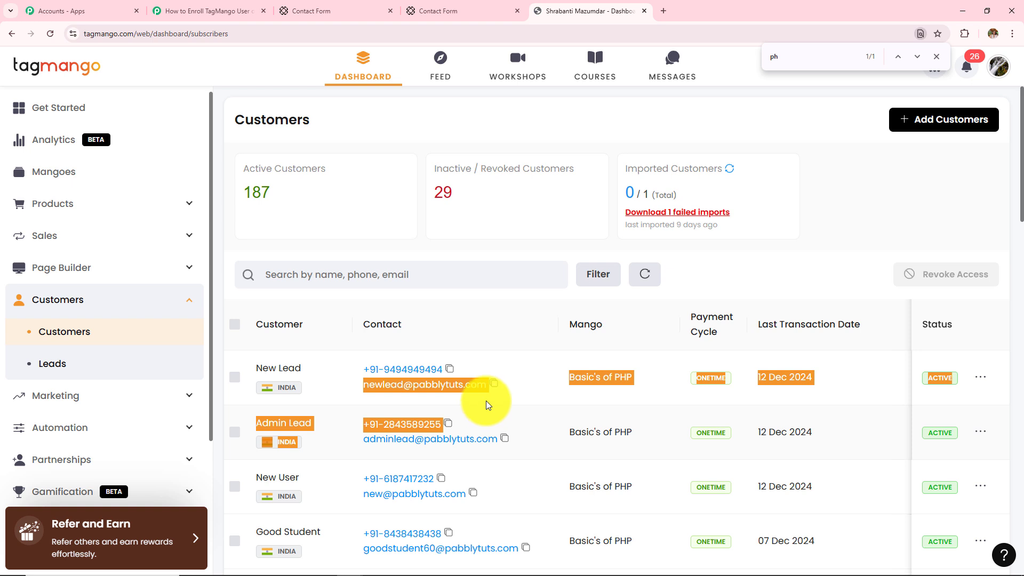
{"action": "left_click", "coordinate": [471, 312]}
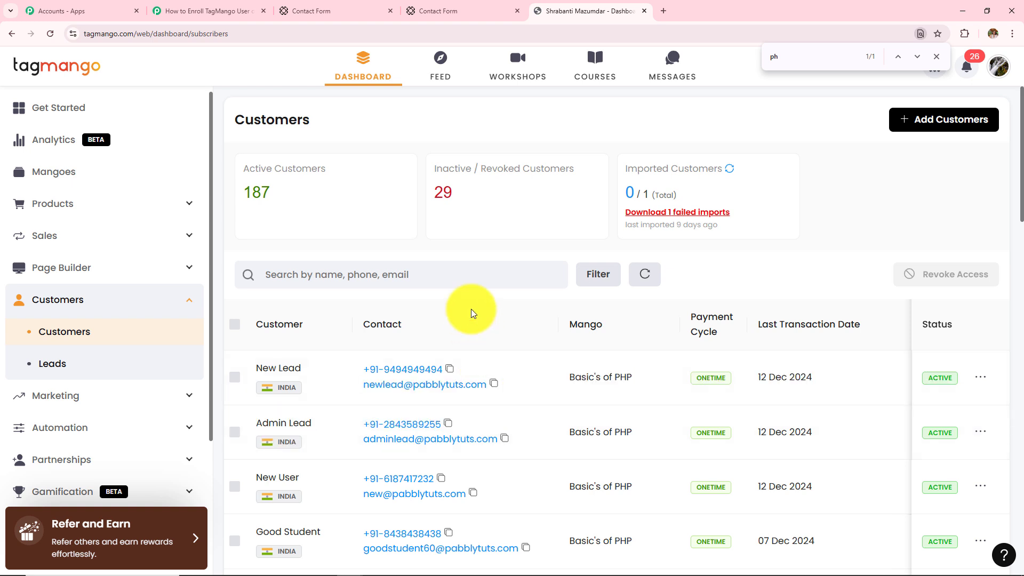
{"action": "left_click", "coordinate": [213, 10]}
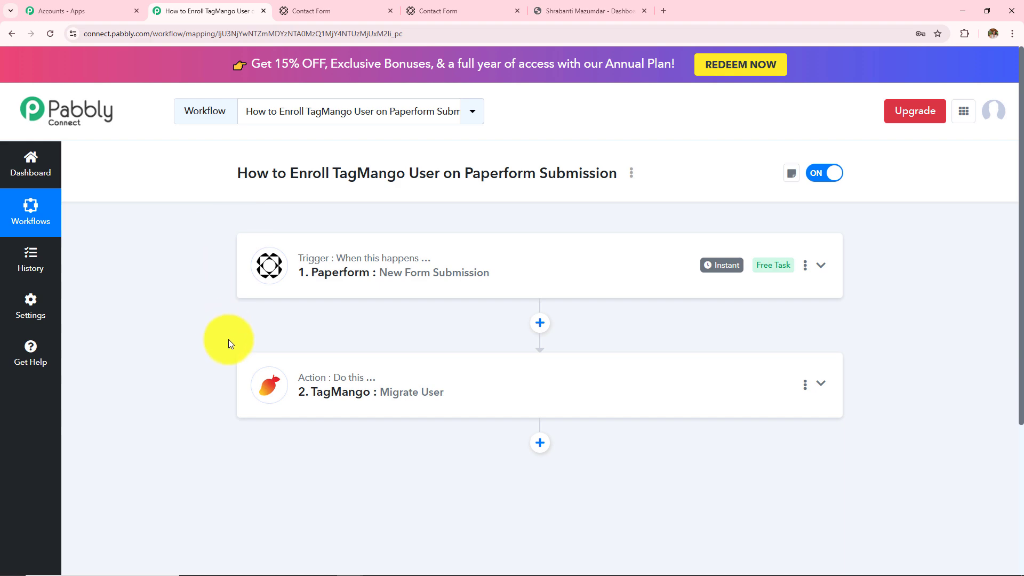
{"action": "left_click", "coordinate": [347, 272]}
{"action": "scroll", "coordinate": [351, 369], "scroll_direction": "down", "scroll_amount": 3}
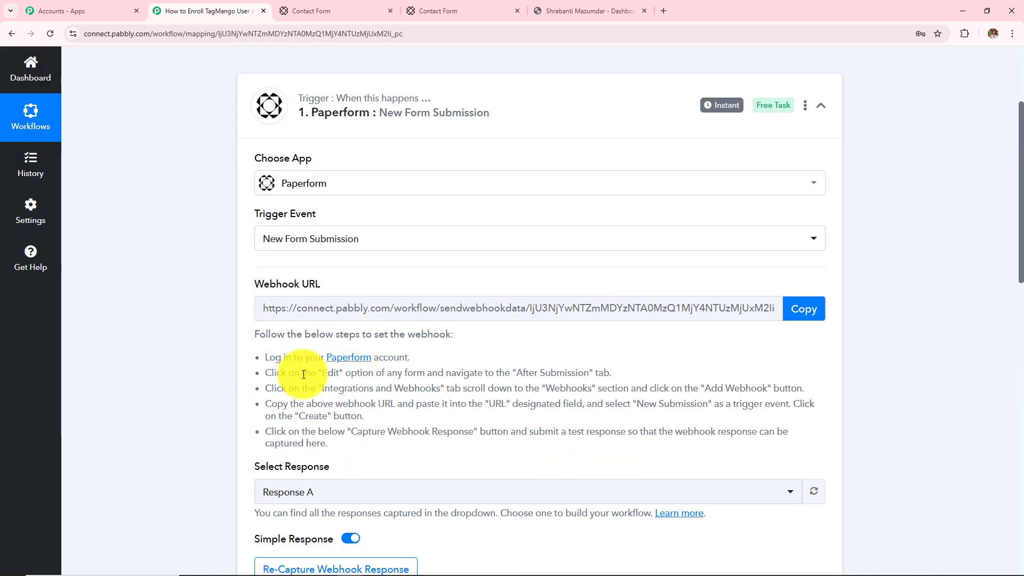
{"action": "scroll", "coordinate": [363, 443], "scroll_direction": "down", "scroll_amount": 9}
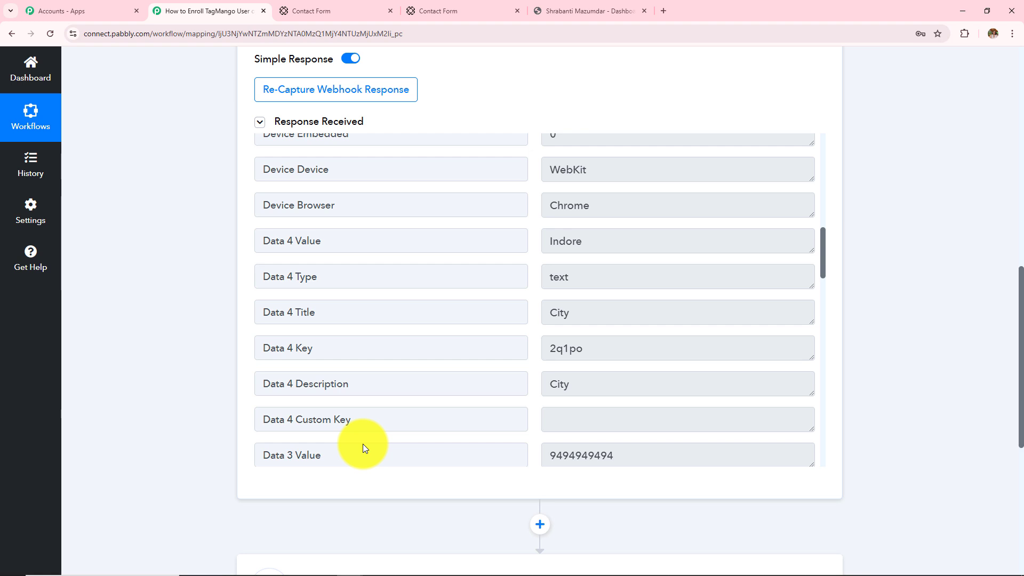
{"action": "scroll", "coordinate": [363, 443], "scroll_direction": "down", "scroll_amount": 10}
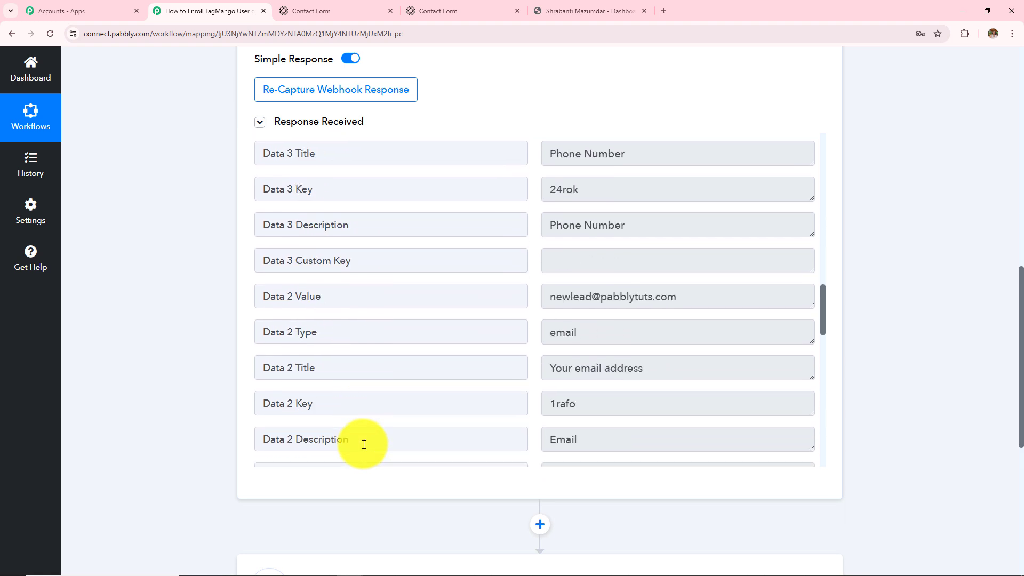
{"action": "scroll", "coordinate": [362, 442], "scroll_direction": "down", "scroll_amount": 10}
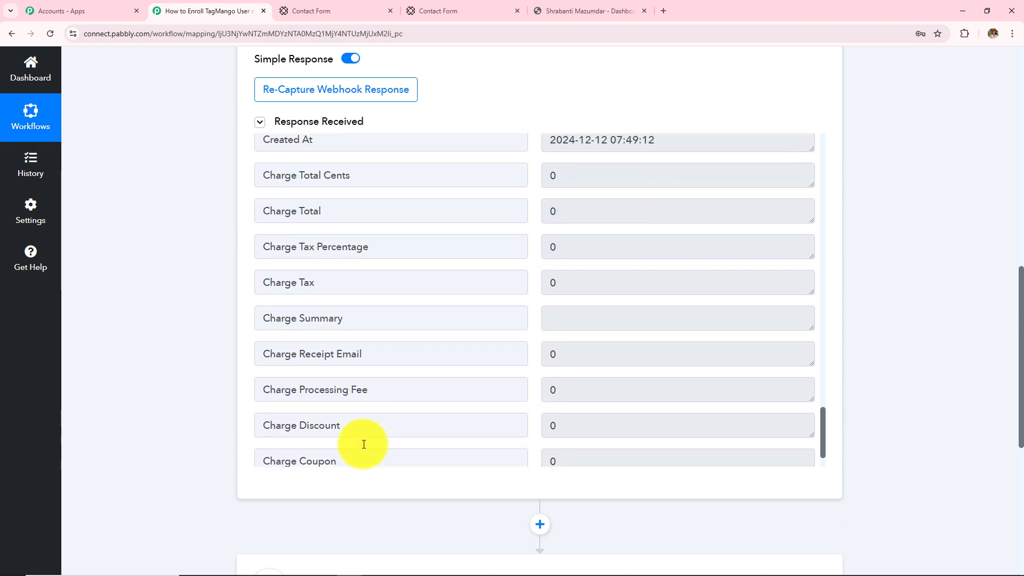
{"action": "scroll", "coordinate": [887, 316], "scroll_direction": "down", "scroll_amount": 6}
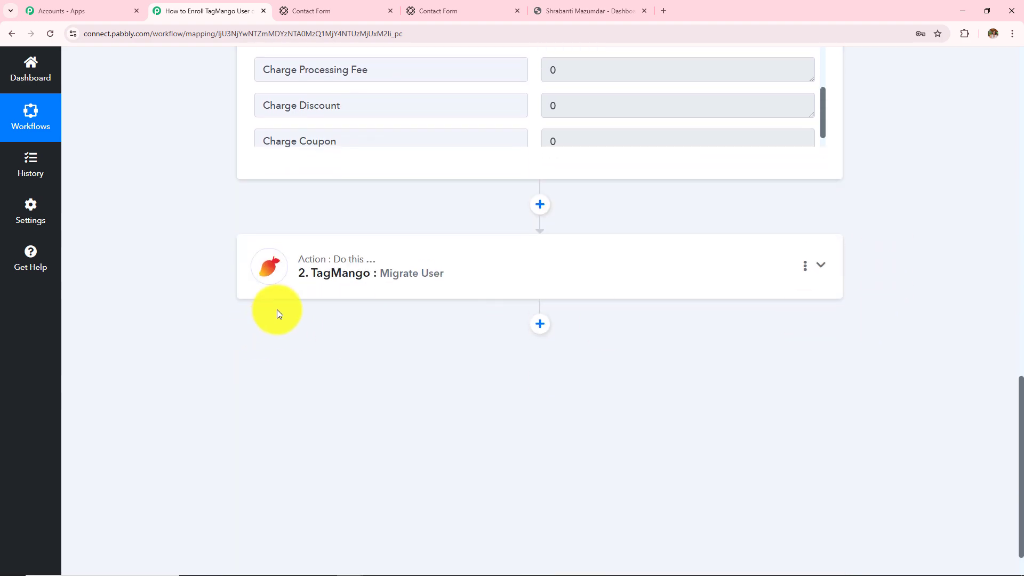
{"action": "left_click", "coordinate": [424, 296]}
{"action": "scroll", "coordinate": [470, 420], "scroll_direction": "down", "scroll_amount": 4}
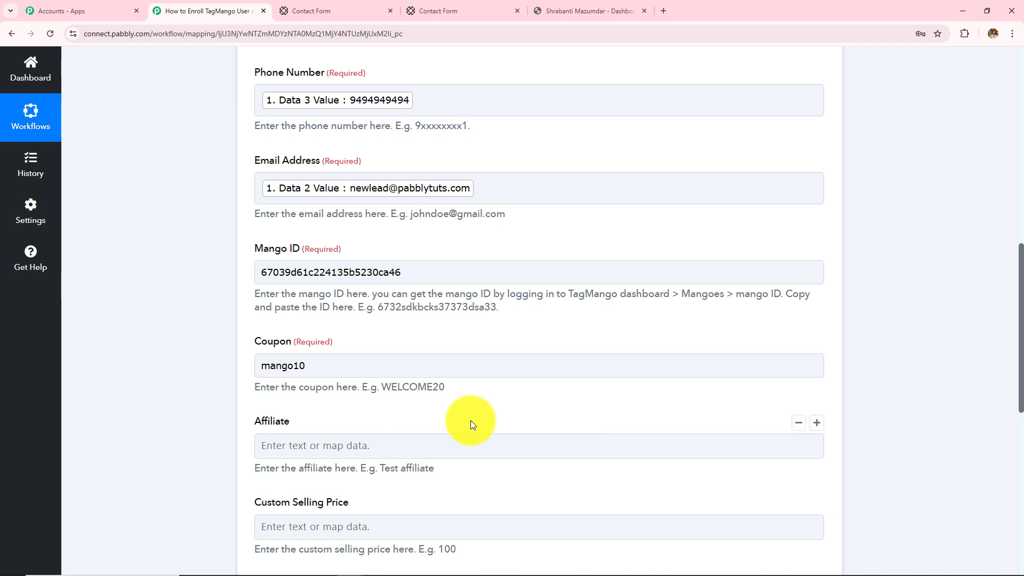
{"action": "left_click", "coordinate": [440, 282]}
{"action": "left_click", "coordinate": [235, 277]}
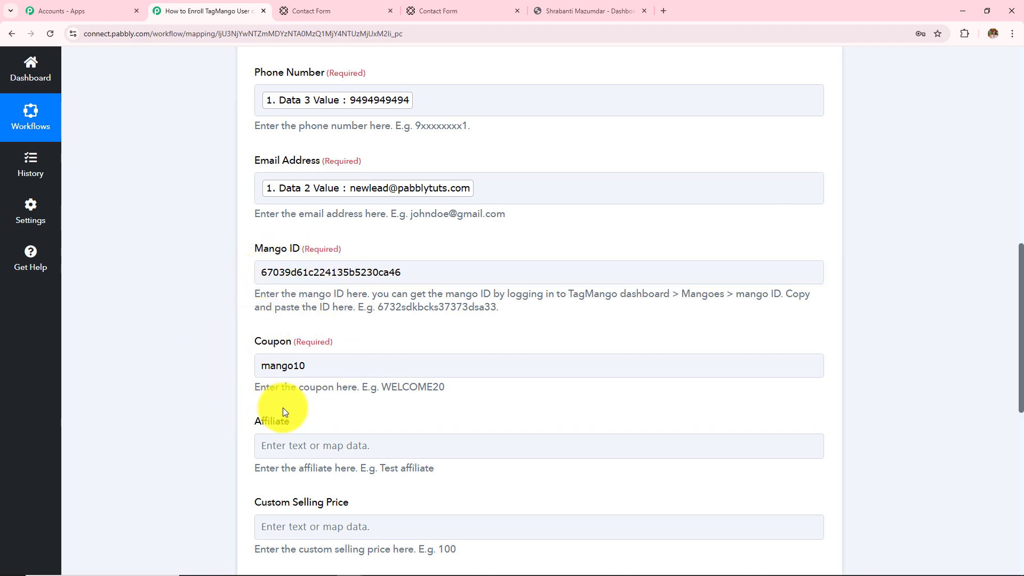
{"action": "scroll", "coordinate": [283, 410], "scroll_direction": "down", "scroll_amount": 6}
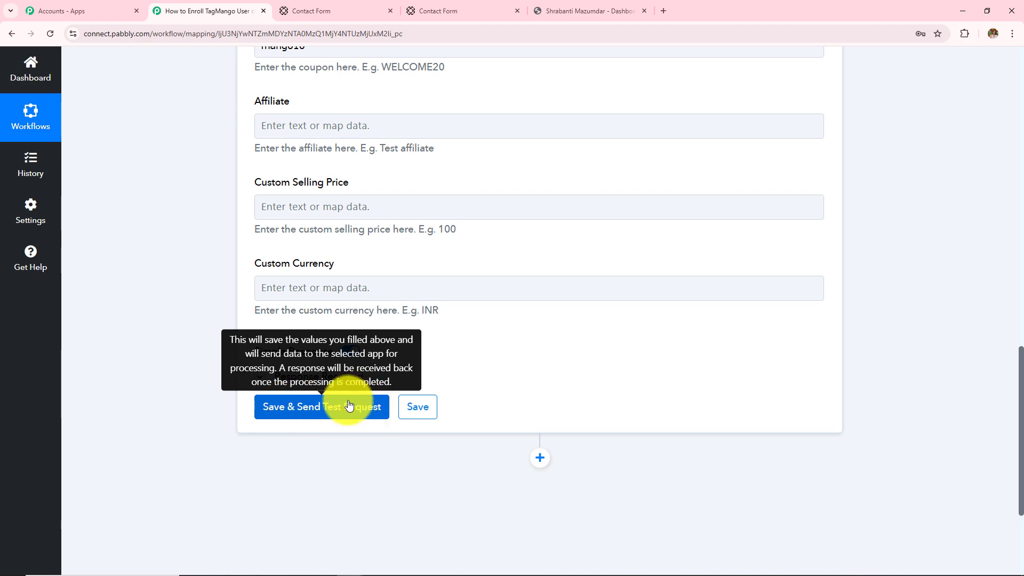
{"action": "left_click", "coordinate": [599, 6]}
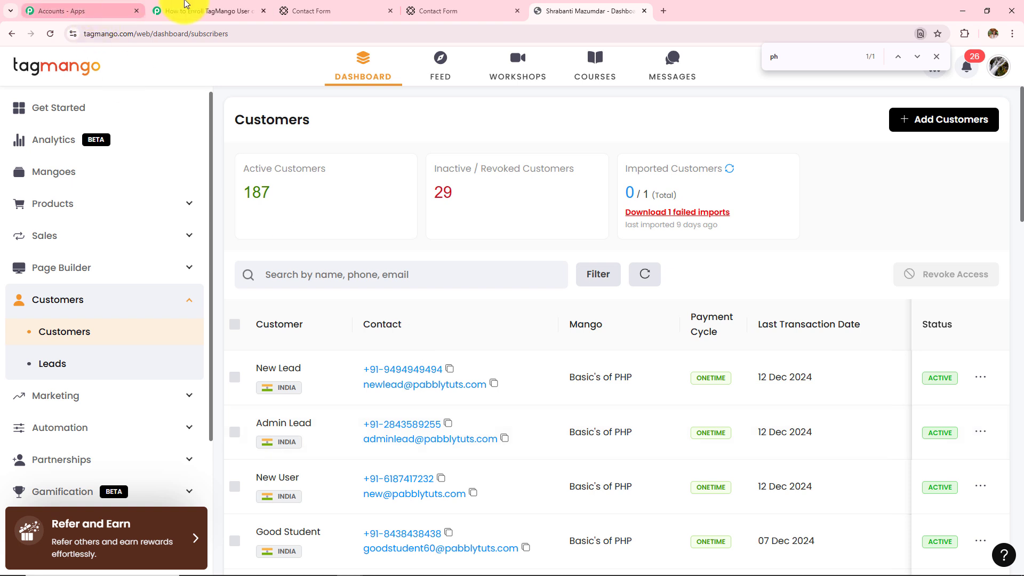
{"action": "left_click", "coordinate": [213, 11]}
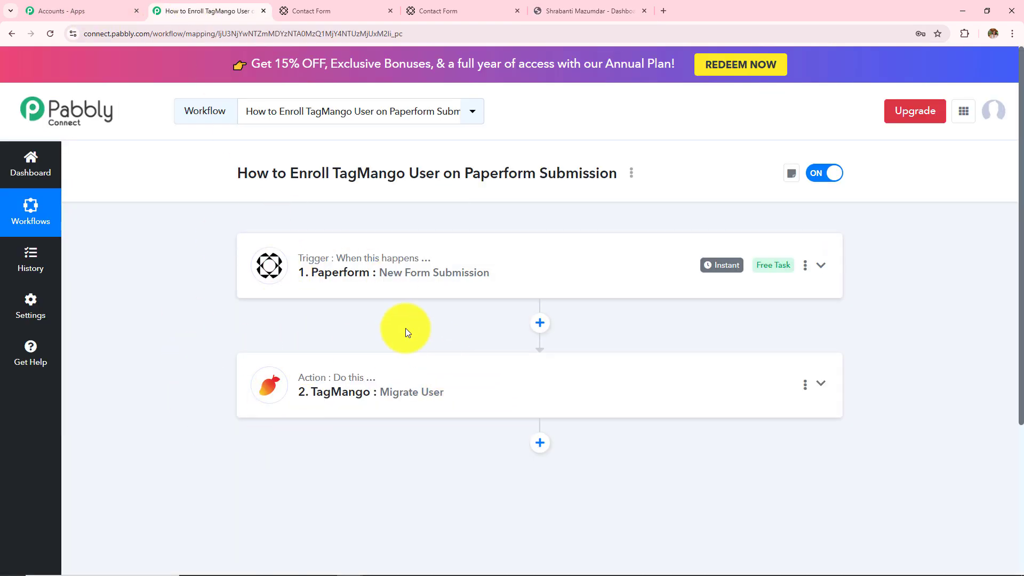